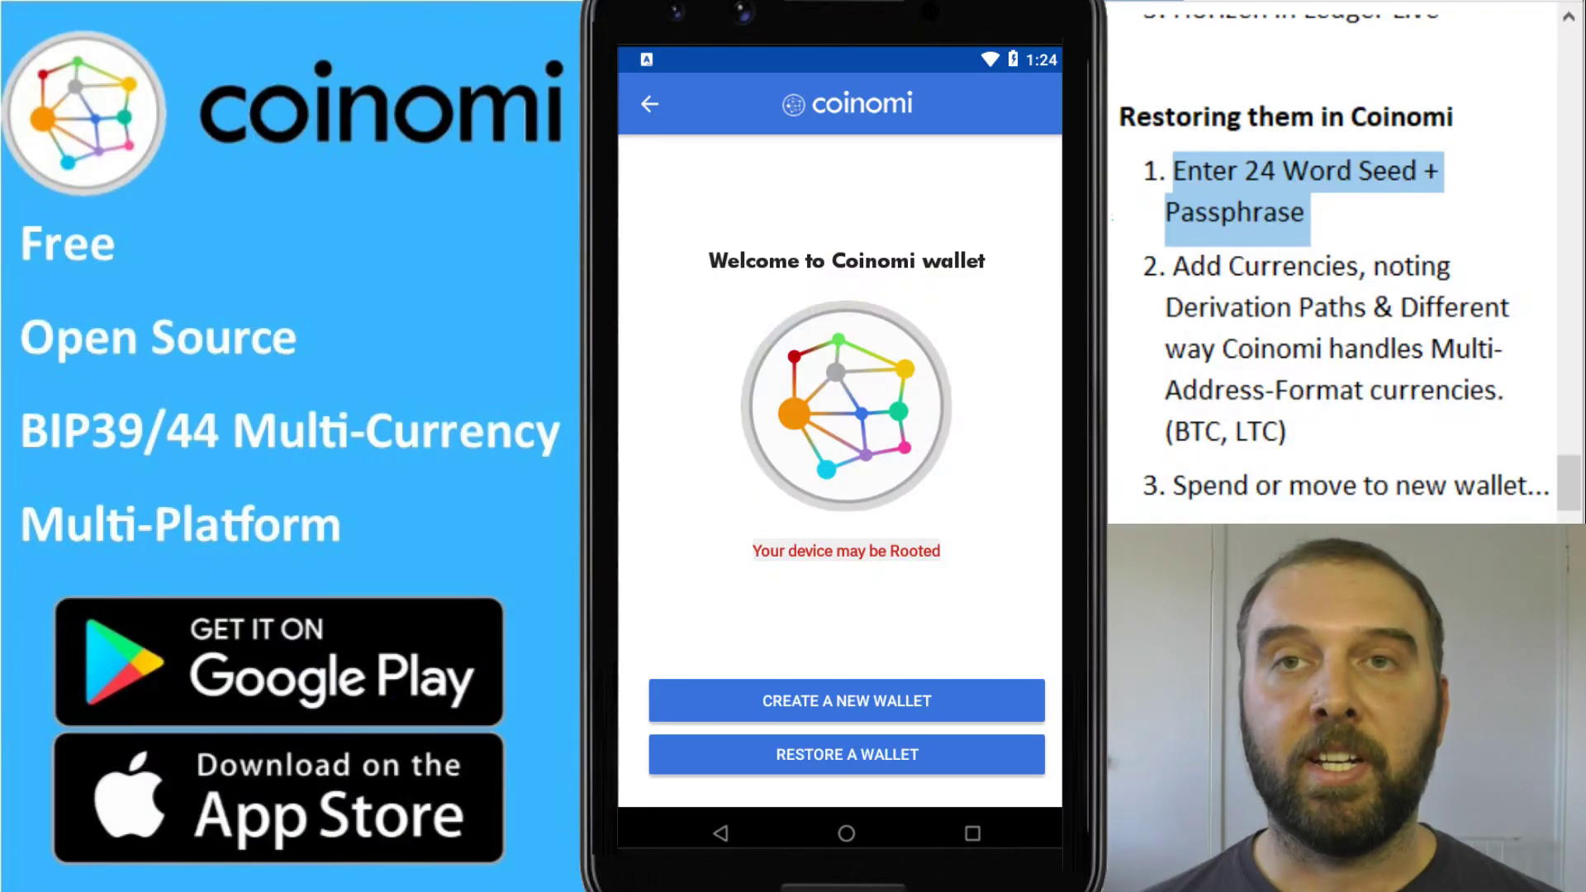
# Begin restoring a wallet from a recovery phrase and start spelling the first seed word
pyautogui.click(847, 754)
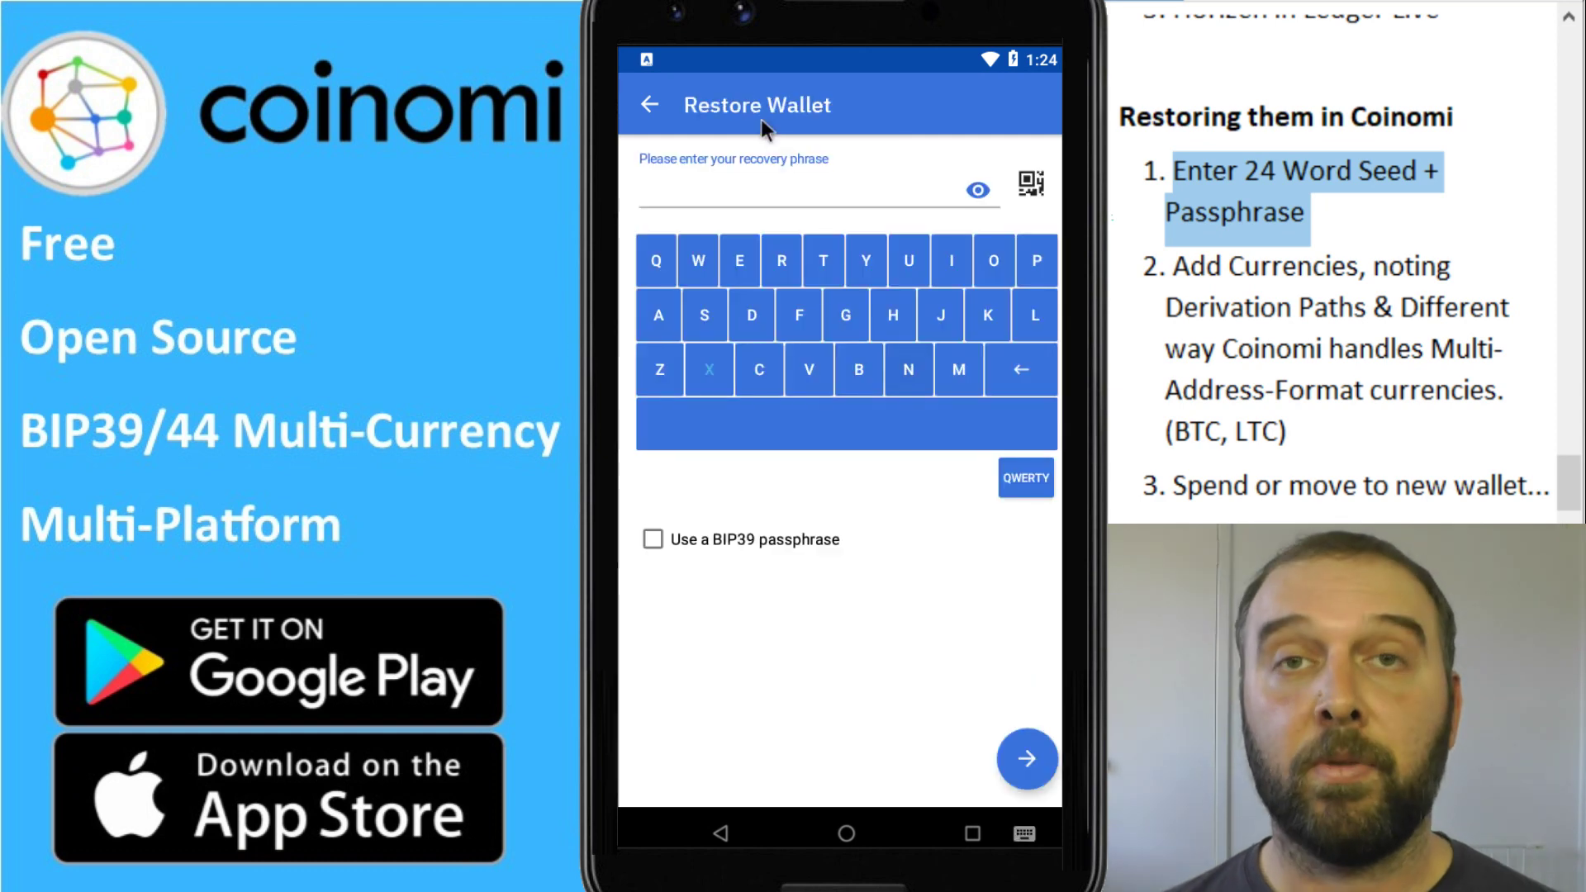
pyautogui.click(781, 260)
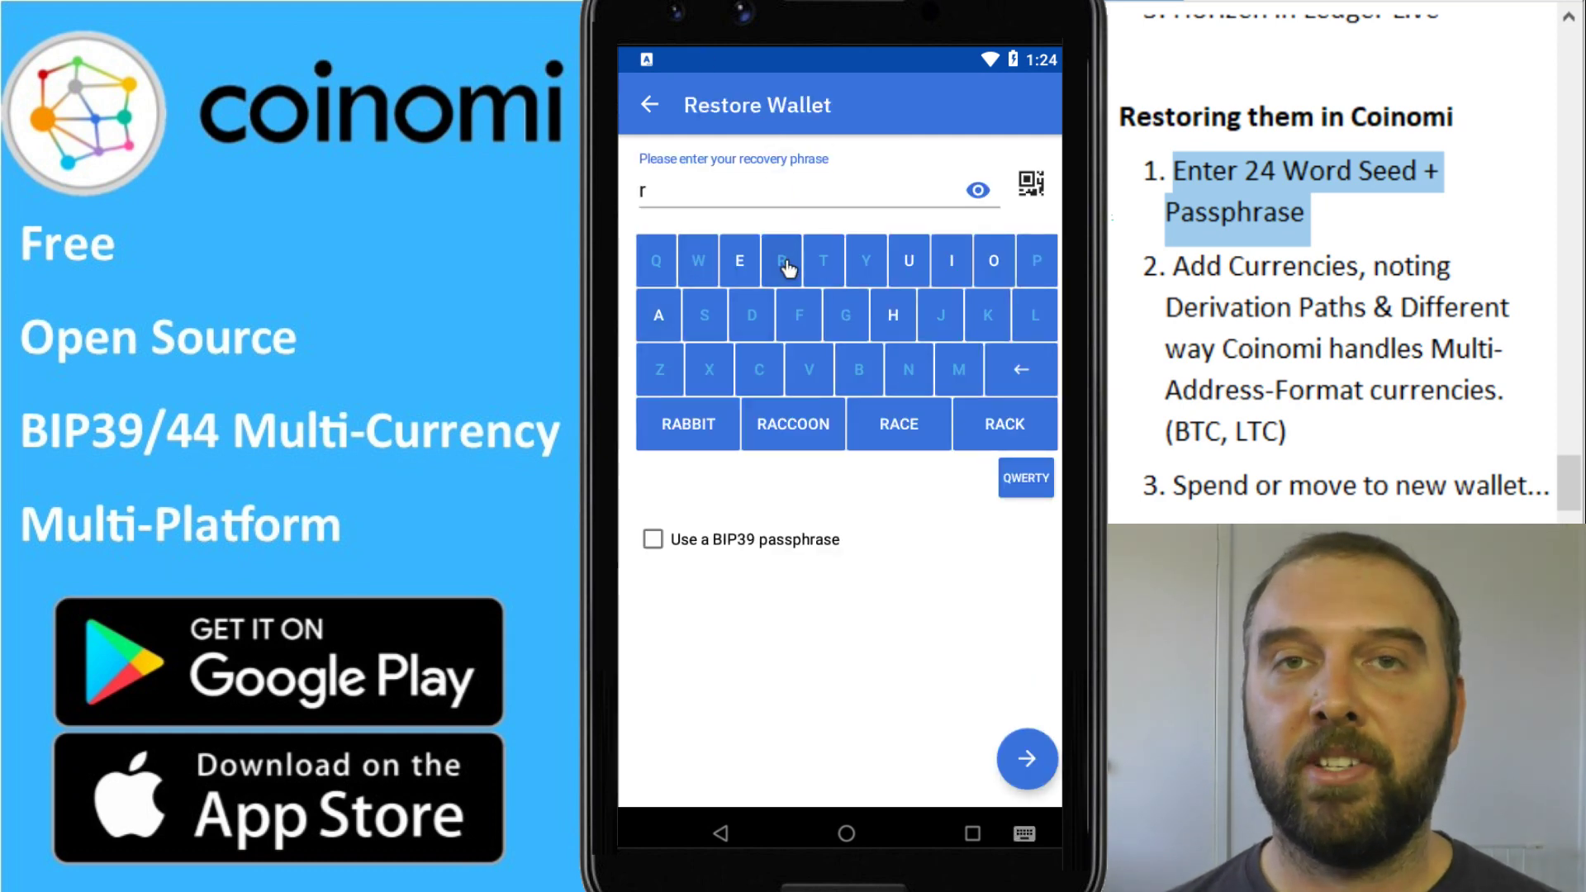
pyautogui.click(994, 261)
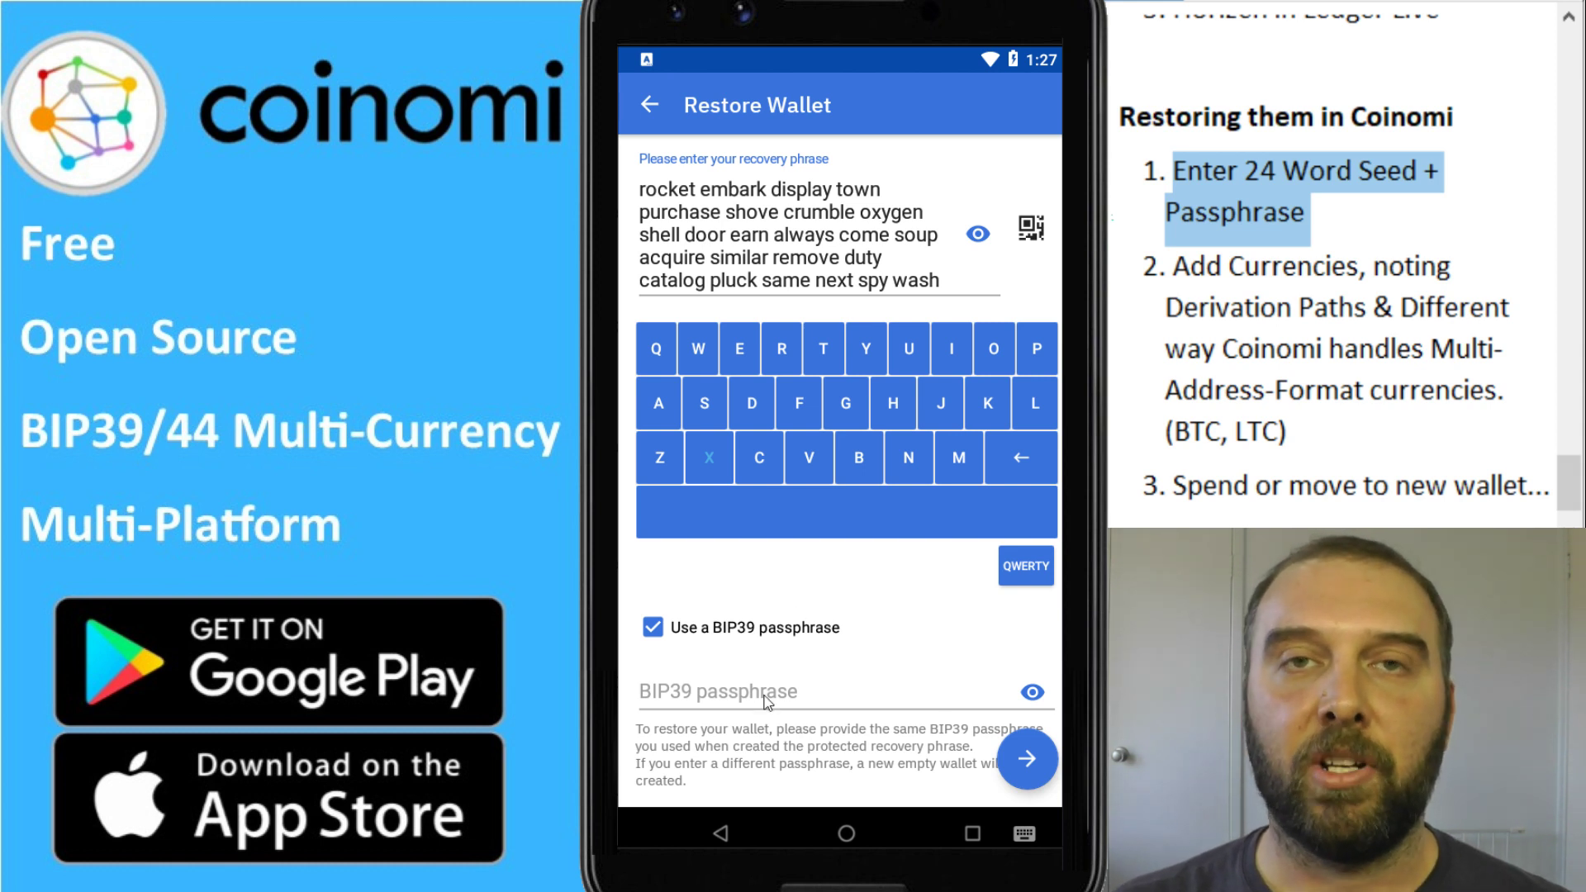
# Submit the recovery phrase, then enter and confirm the wallet encryption password
pyautogui.click(1044, 757)
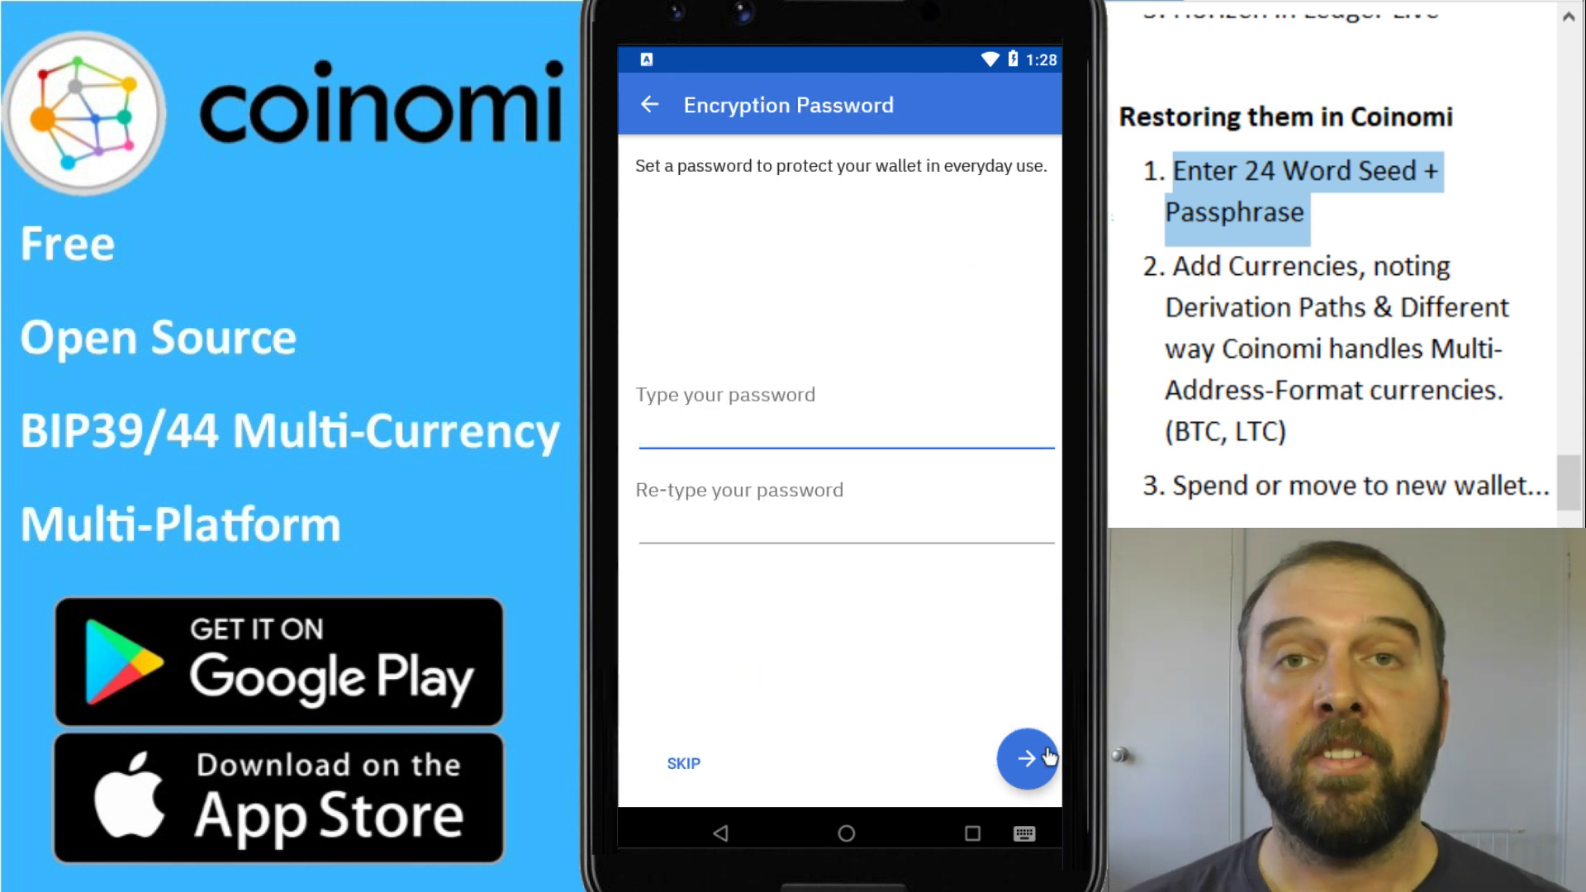
pyautogui.write('•••••••••••••o')
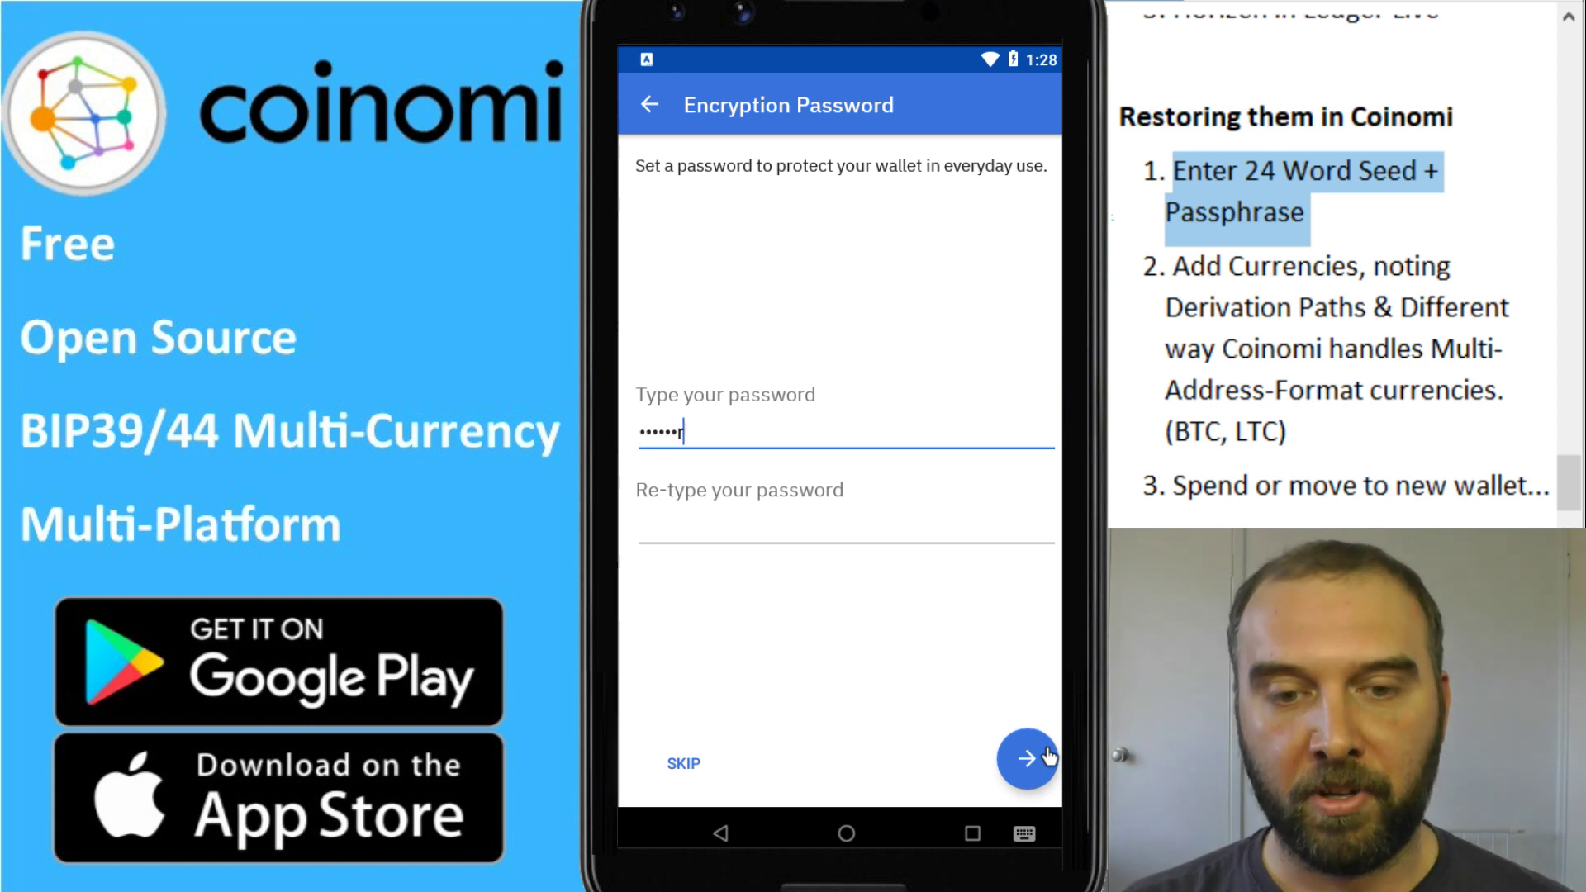
pyautogui.write('d')
pyautogui.hotkey('ctrl', 'a')
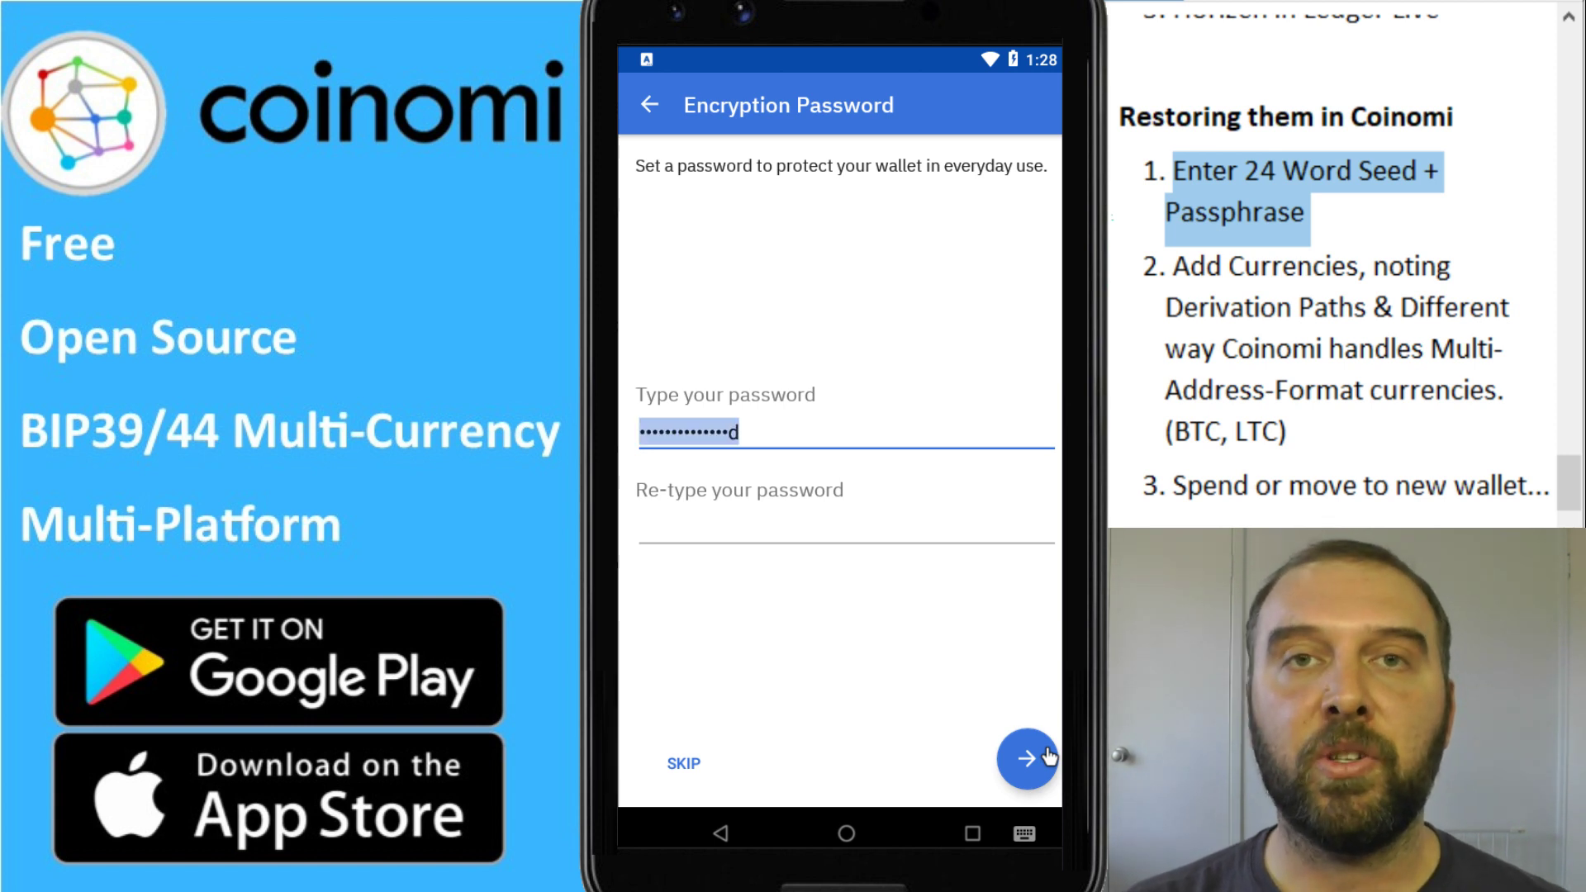
pyautogui.write('•••••••d')
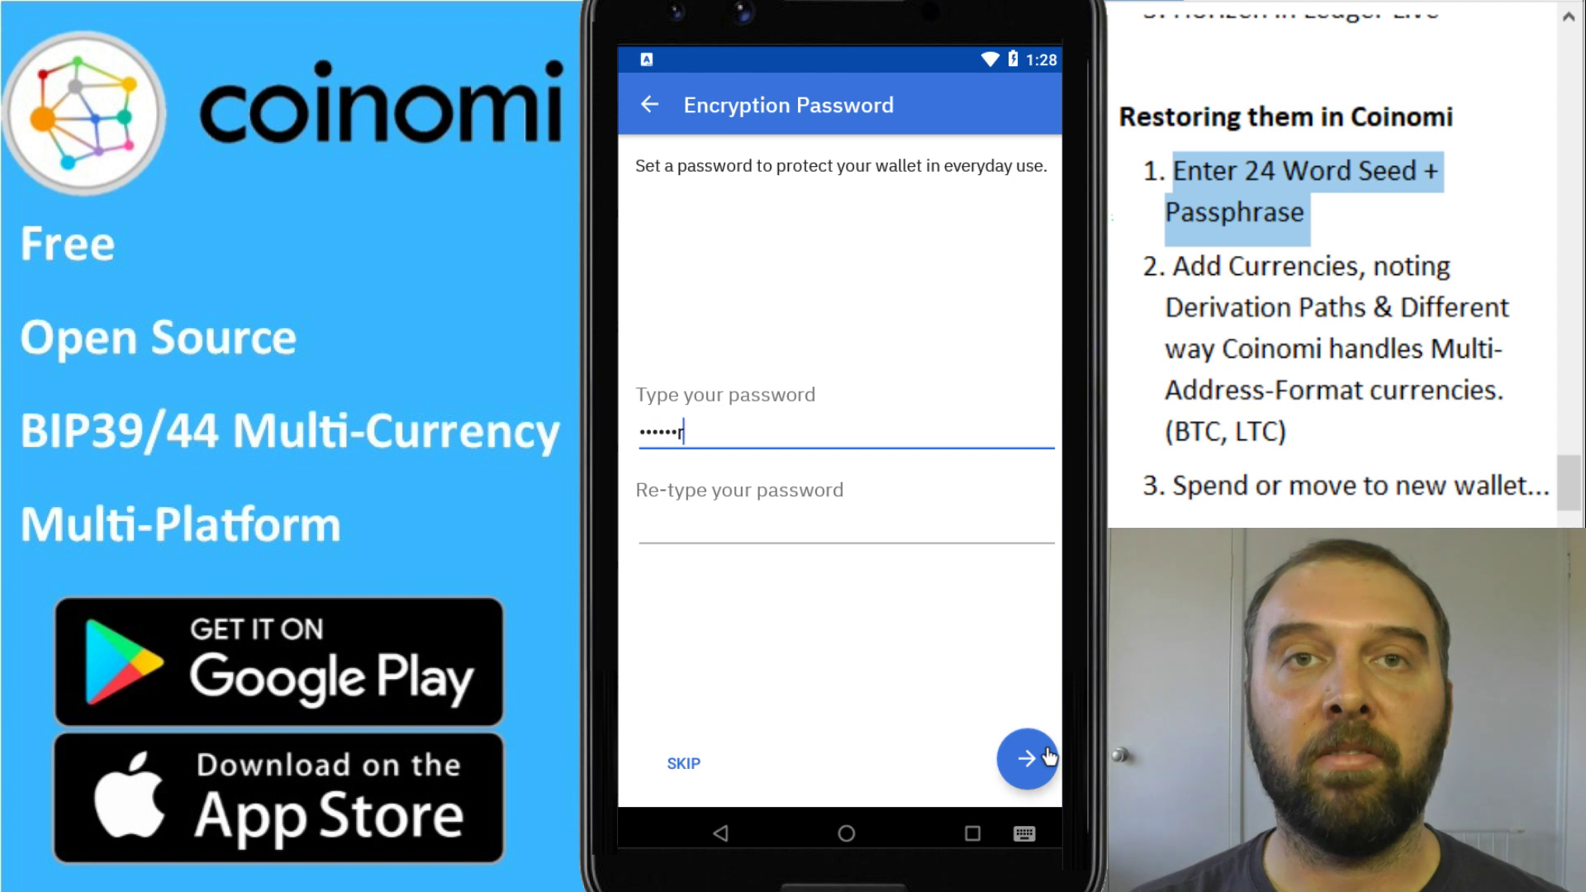
pyautogui.write('•••••••')
pyautogui.press('Tab')
pyautogui.write('•••s•••••••••••')
pyautogui.click(1047, 757)
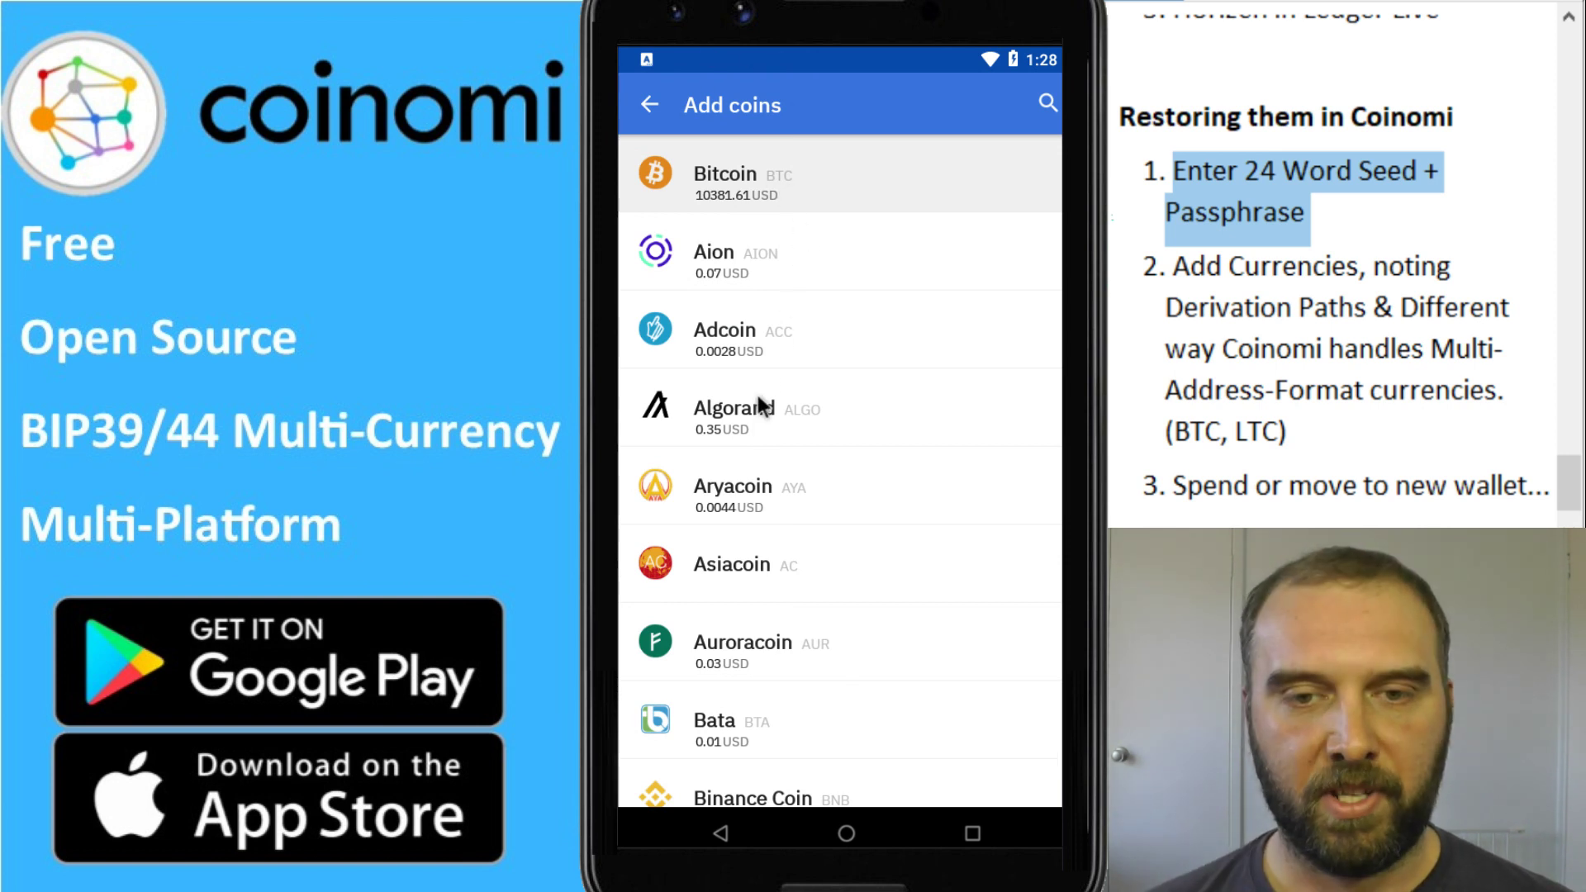
# Select BitcoinCash and Ethereum in the Add coins list
pyautogui.scroll(-1, 763, 420)
pyautogui.scroll(-5, 763, 420)
pyautogui.scroll(2, 830, 205)
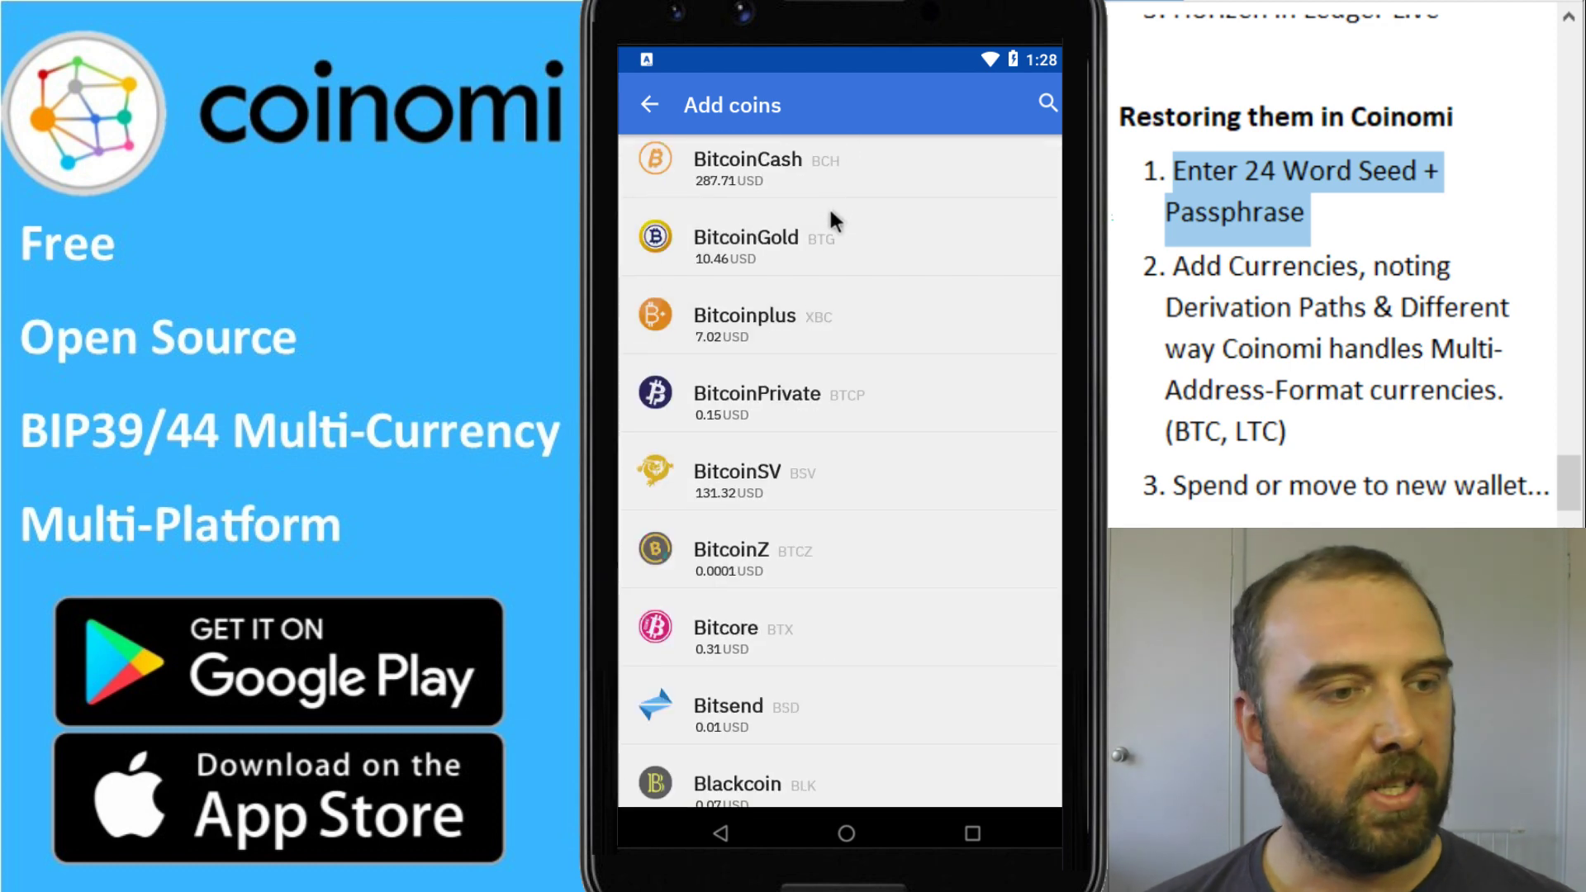
pyautogui.click(796, 241)
pyautogui.scroll(-10, 807, 534)
pyautogui.click(851, 517)
# Select Horizen and Litecoin as well, then add all selected coins
pyautogui.scroll(-3, 844, 528)
pyautogui.scroll(-10, 844, 536)
pyautogui.click(845, 541)
pyautogui.scroll(-4, 839, 548)
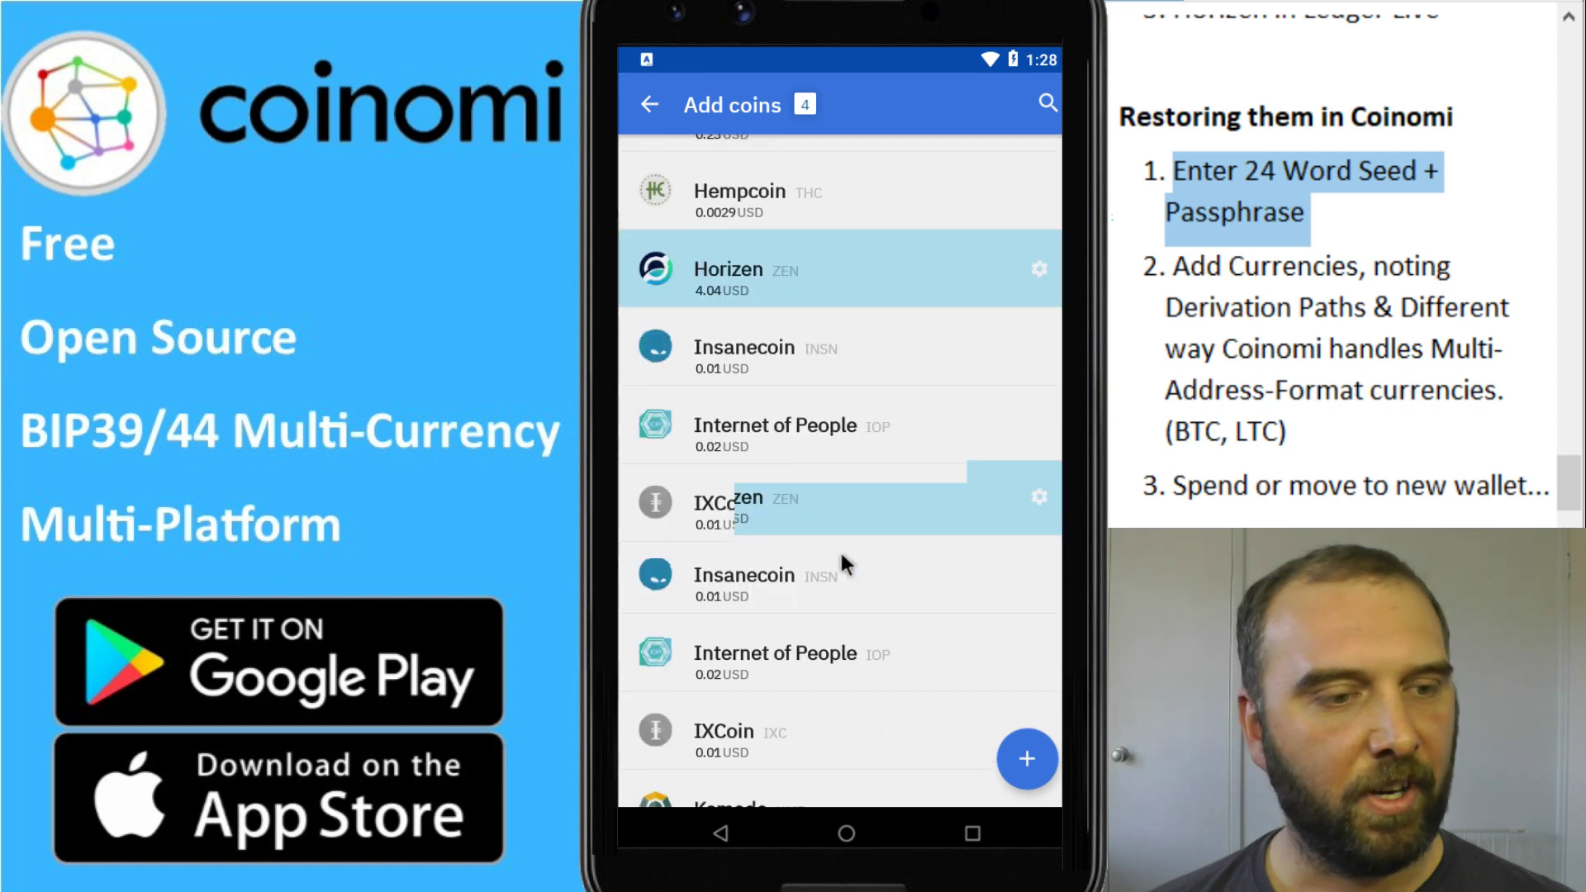
pyautogui.scroll(-2, 839, 550)
pyautogui.scroll(1, 839, 553)
pyautogui.scroll(-1, 839, 553)
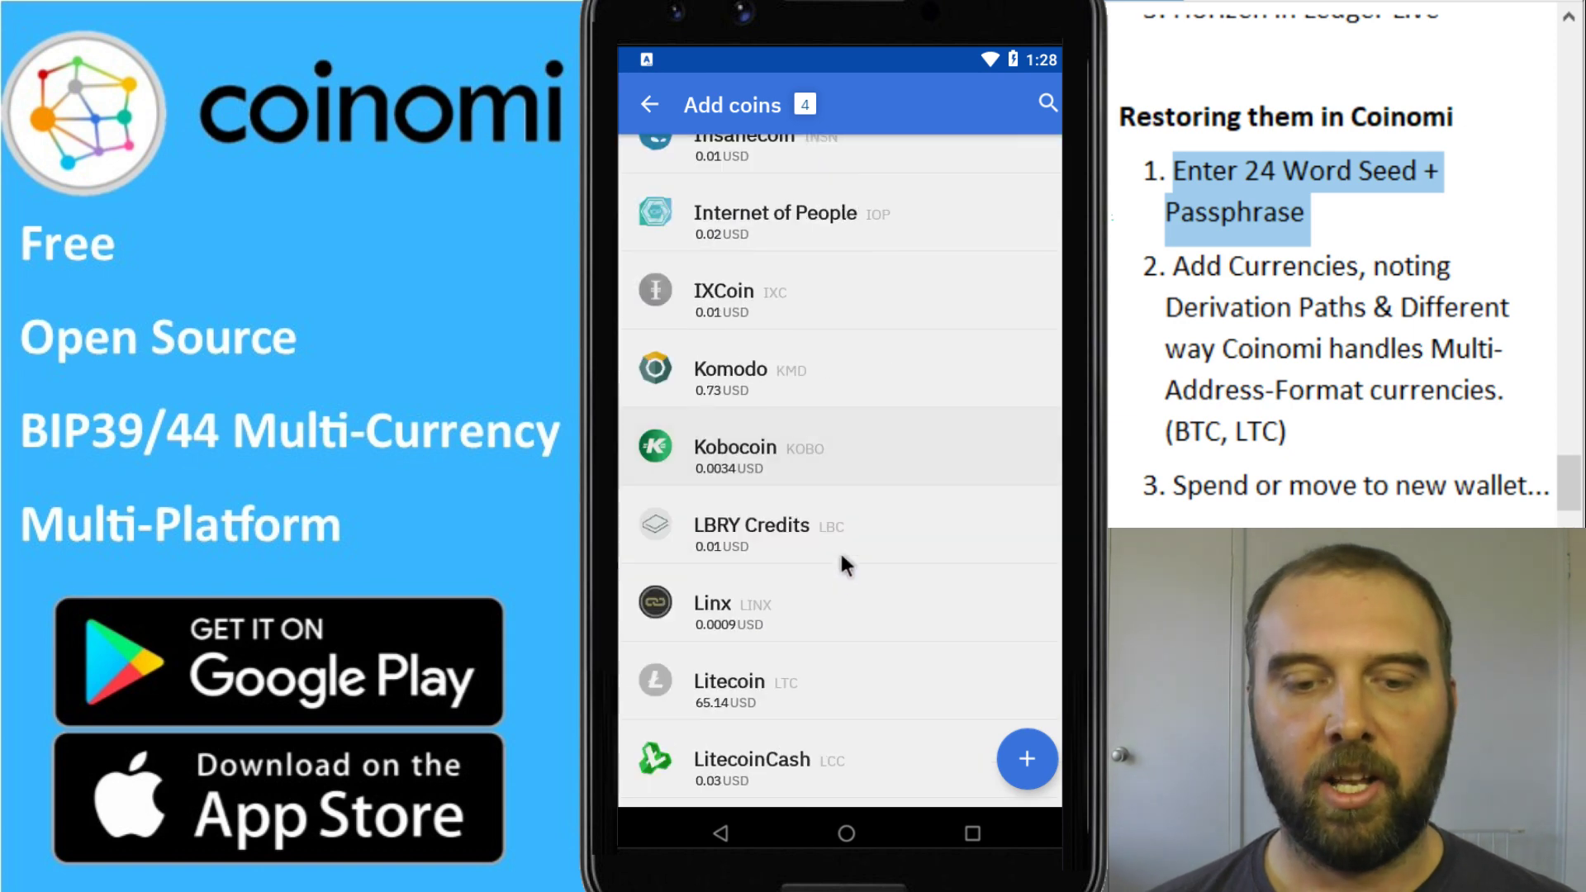
pyautogui.click(833, 682)
pyautogui.click(1027, 758)
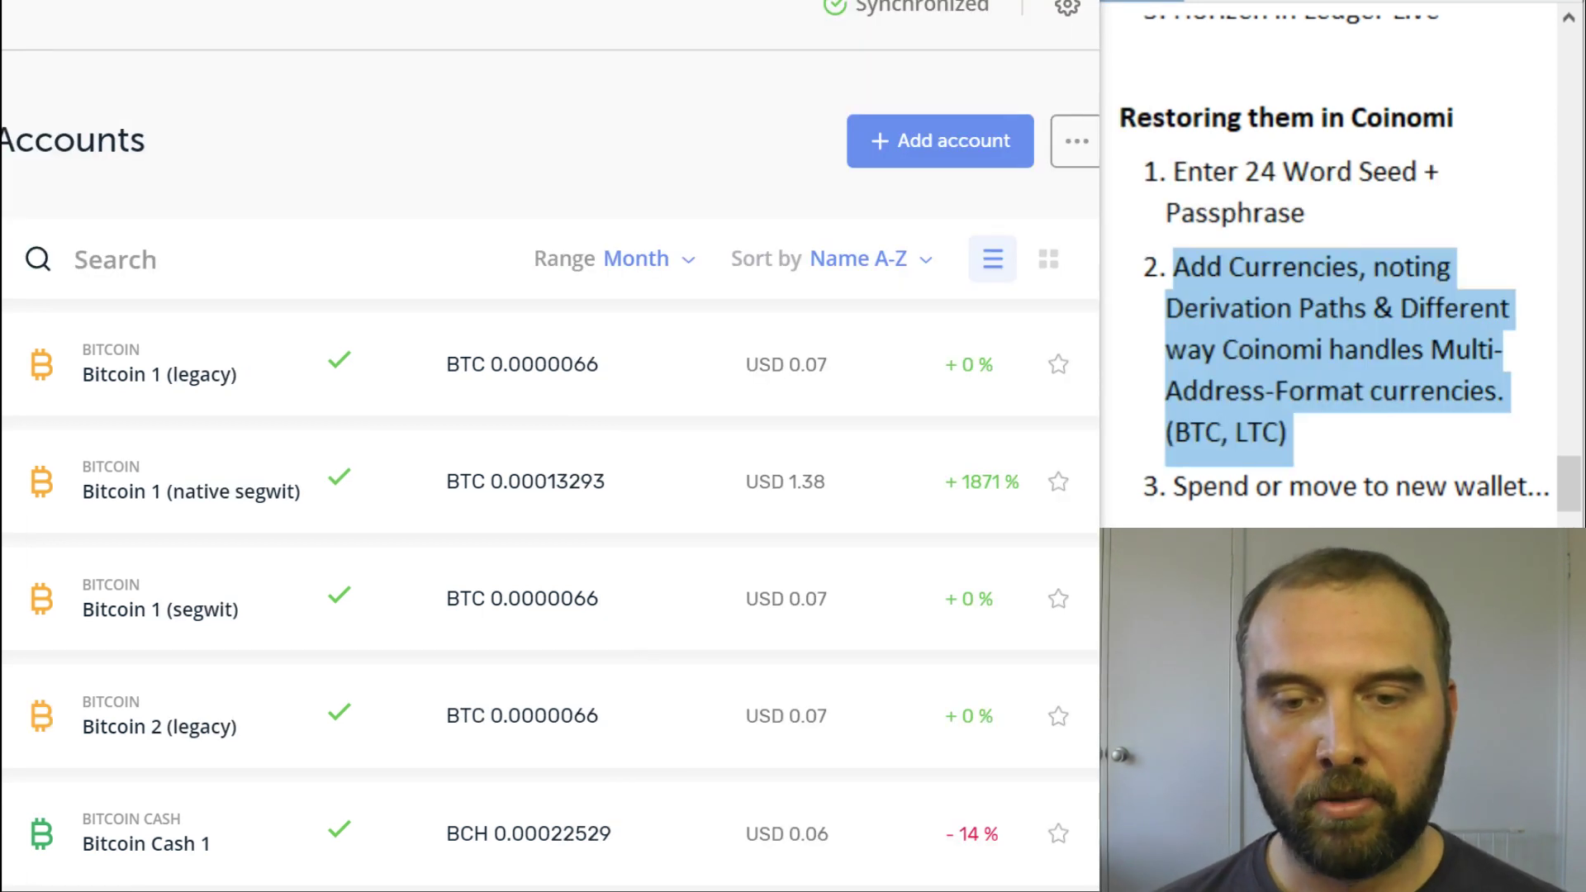
pyautogui.click(75, 259)
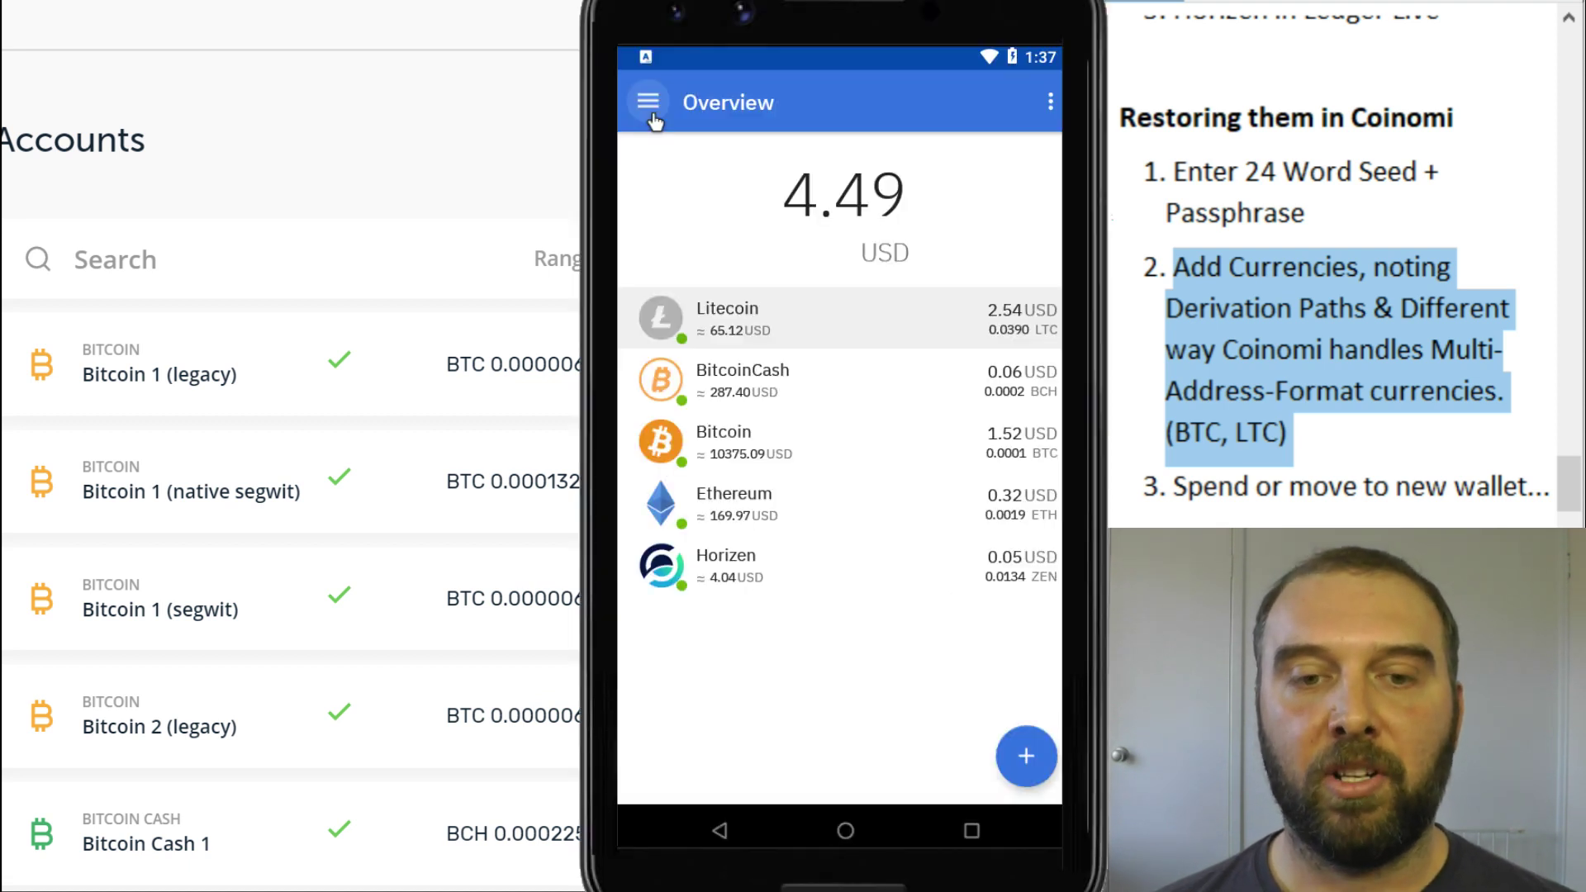
pyautogui.scroll(-5, 268, 496)
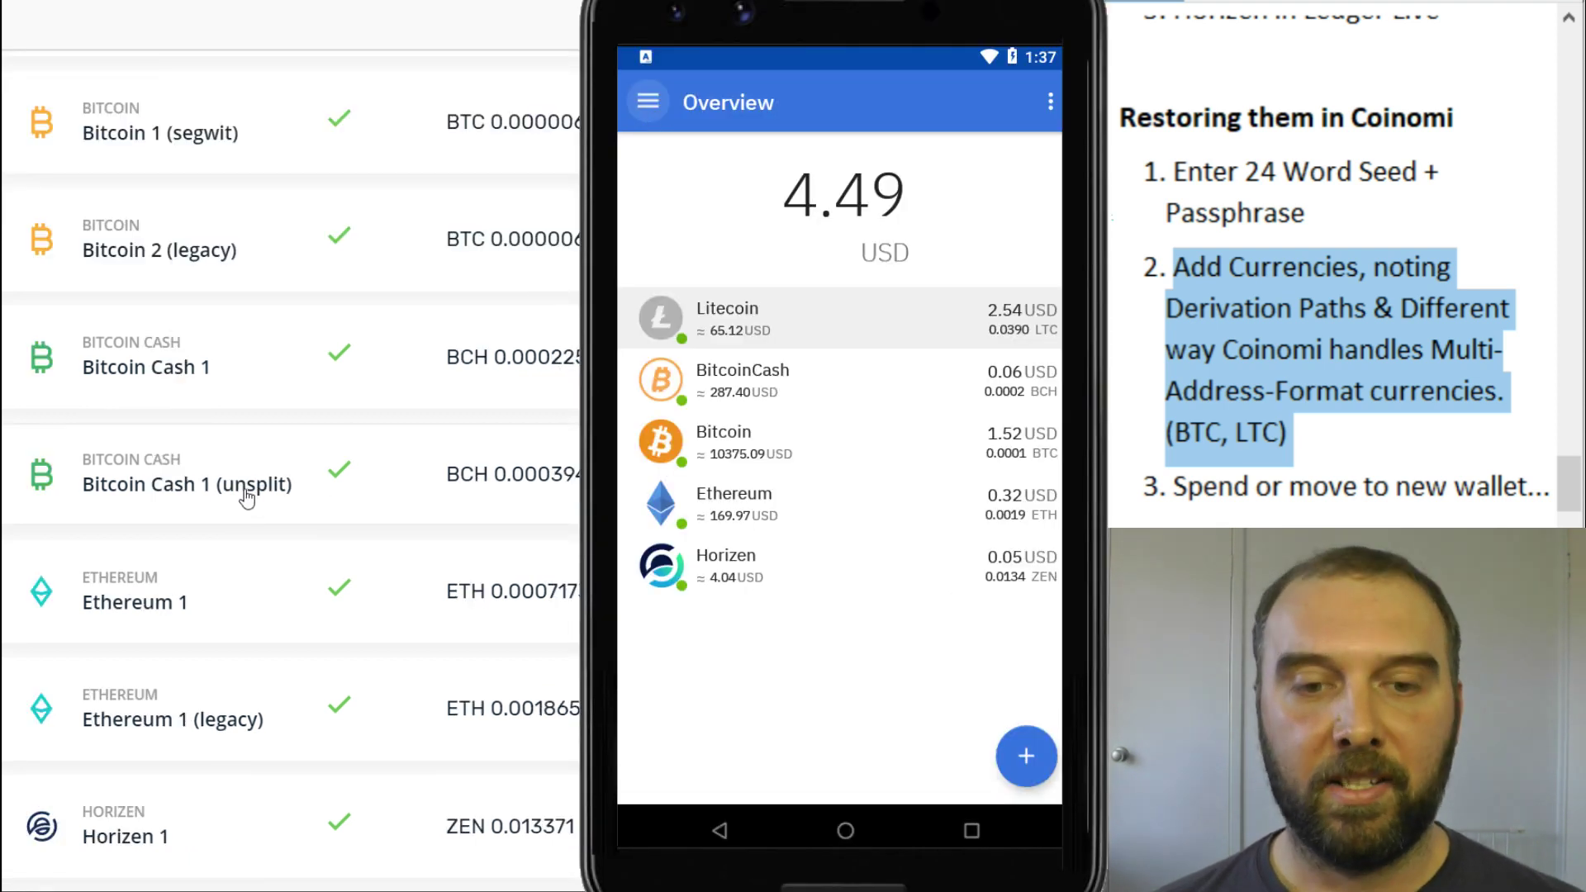
pyautogui.scroll(-2, 325, 555)
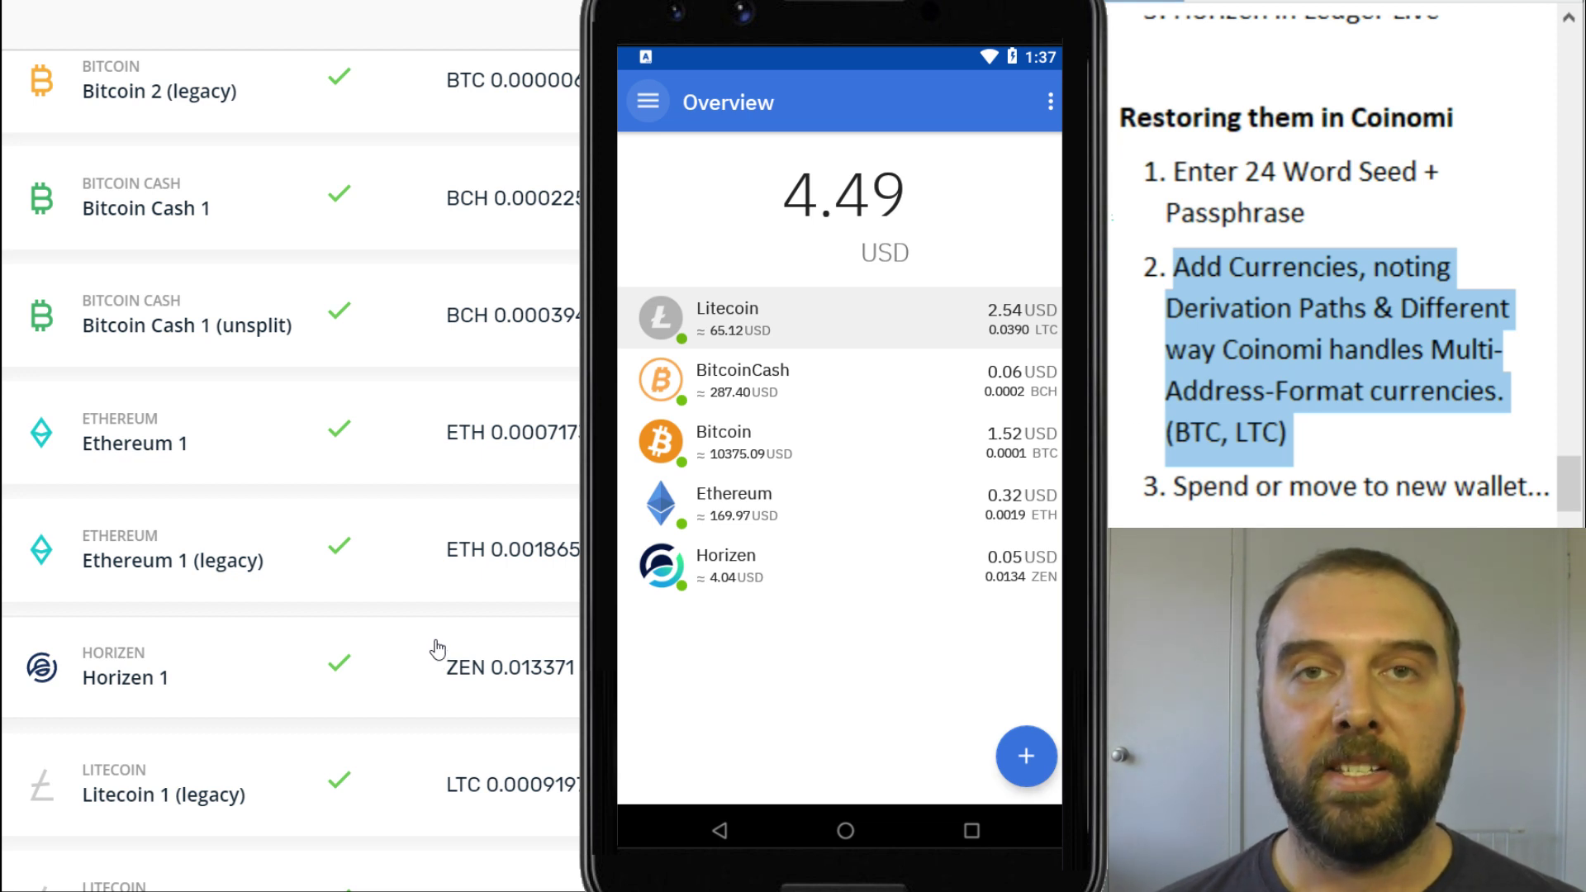
pyautogui.scroll(2, 382, 548)
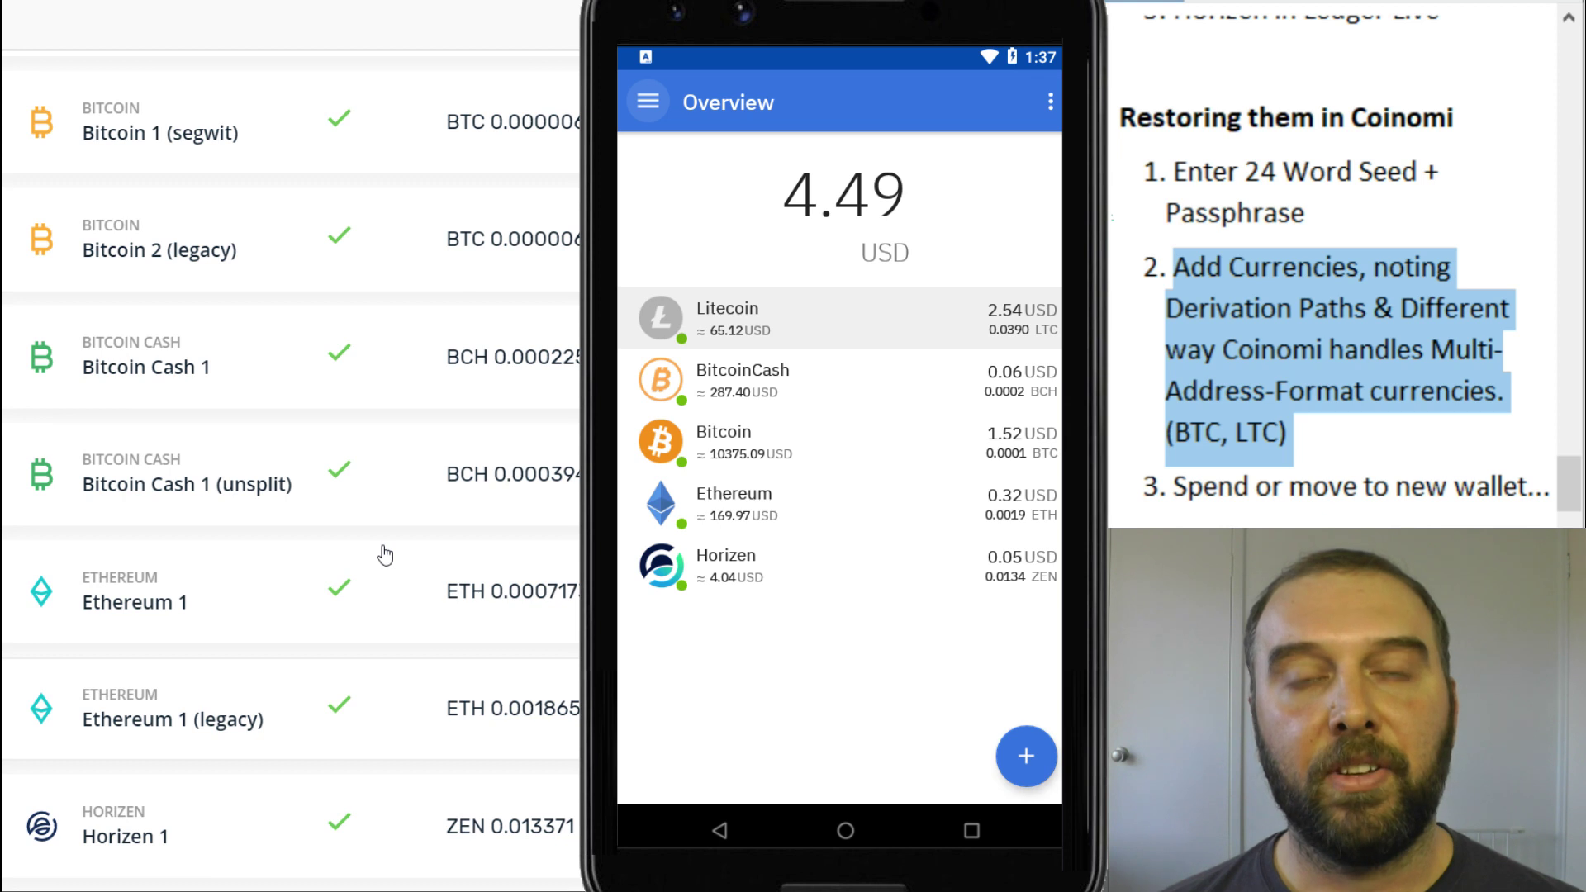
pyautogui.scroll(-2, 418, 520)
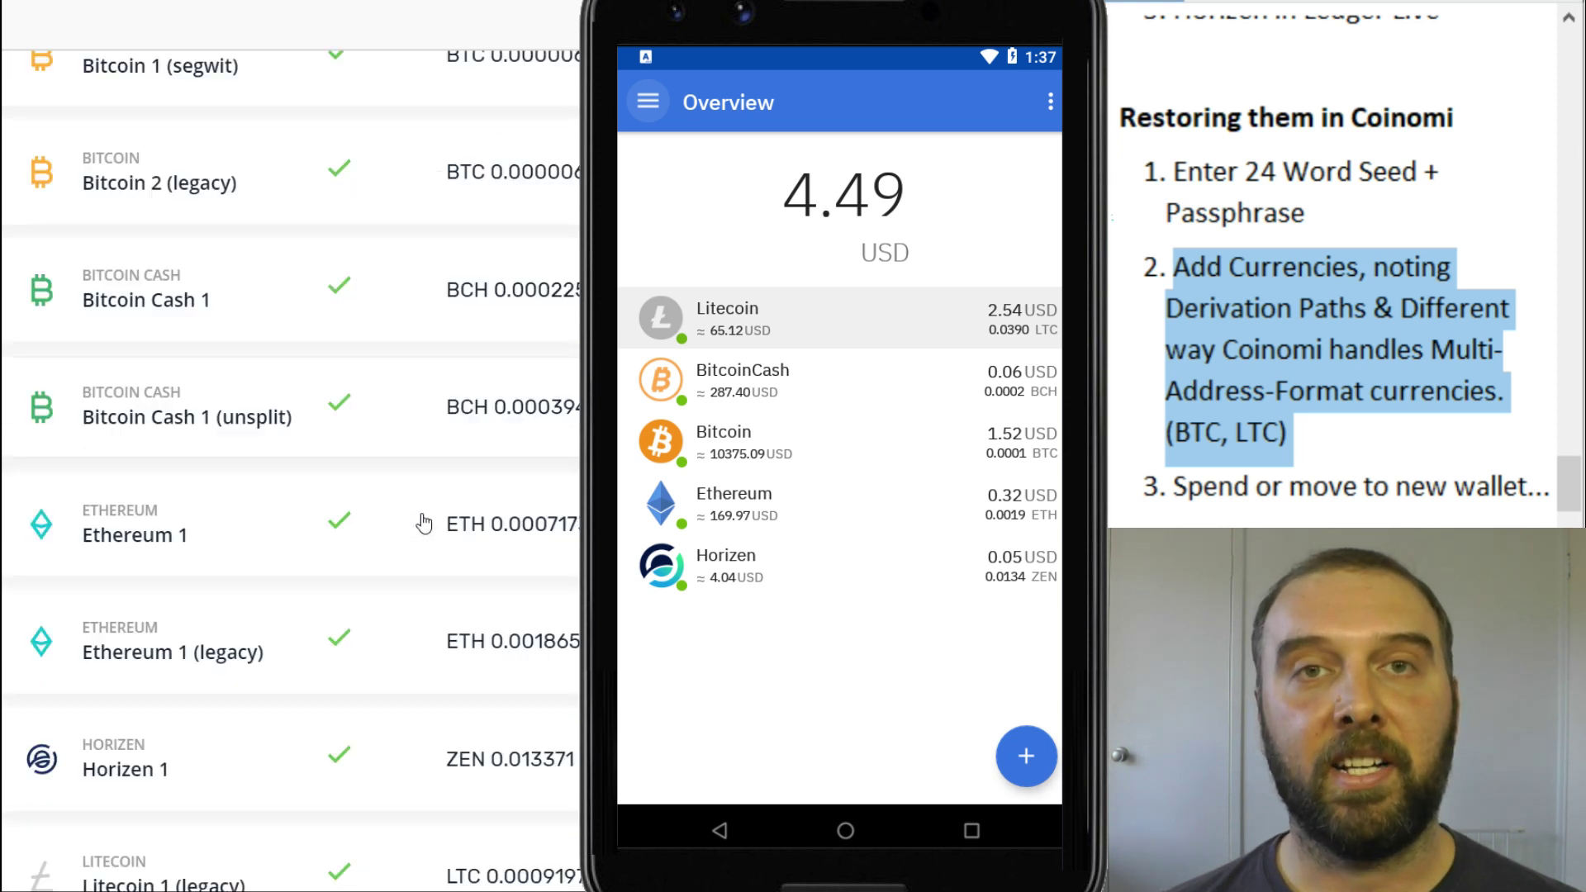
pyautogui.scroll(2, 462, 417)
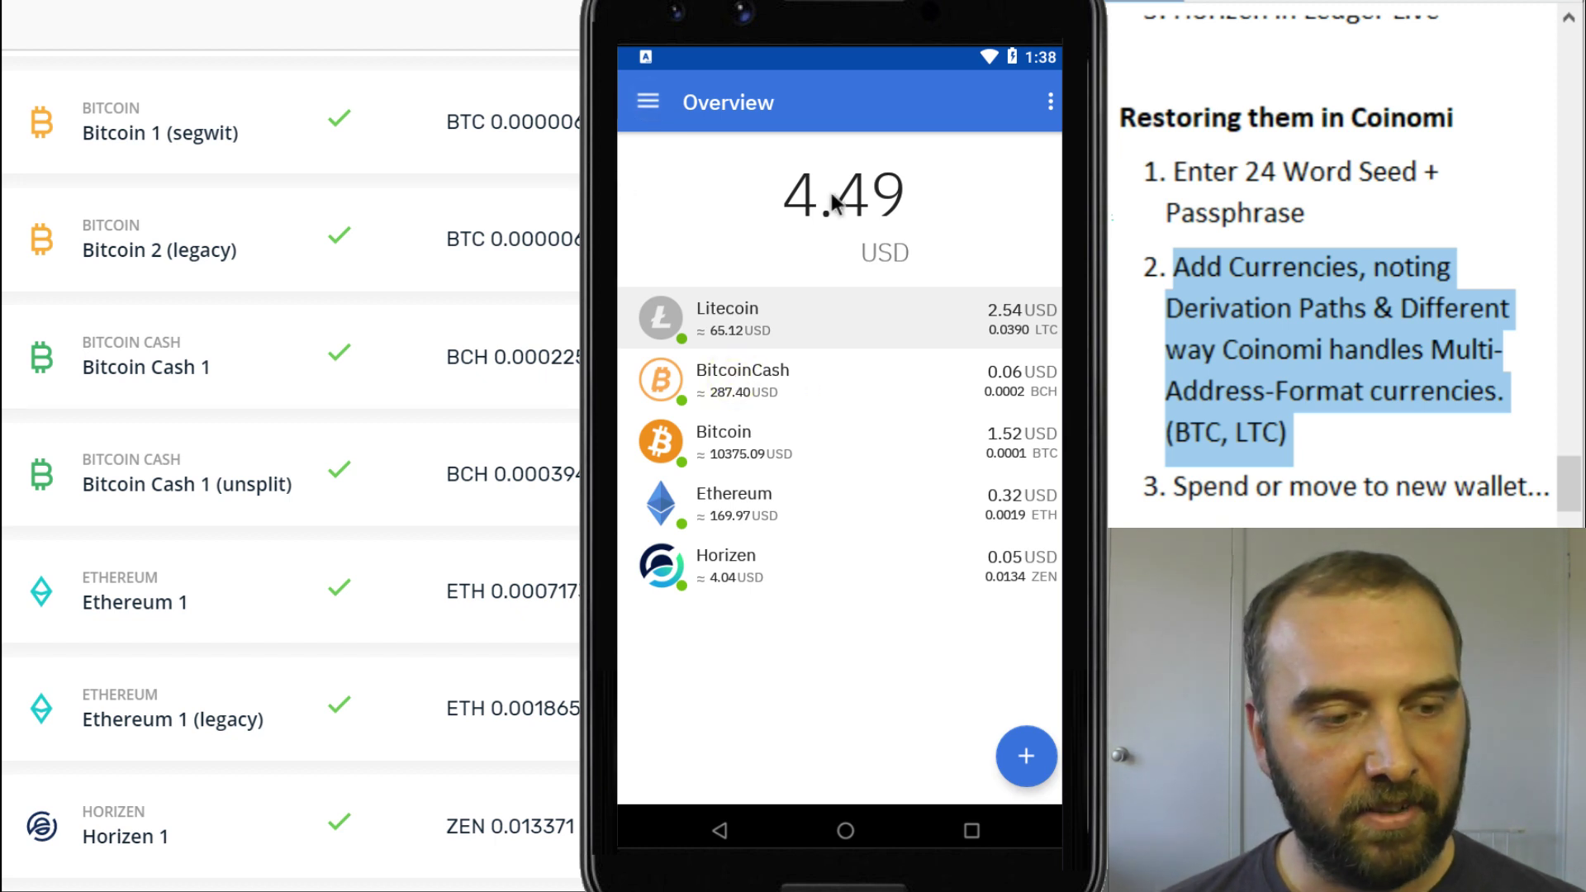
# Open the Bitcoin Cash 1 (unsplit) account settings to read derivation path 44'/0'/0'/0/2
pyautogui.click(819, 384)
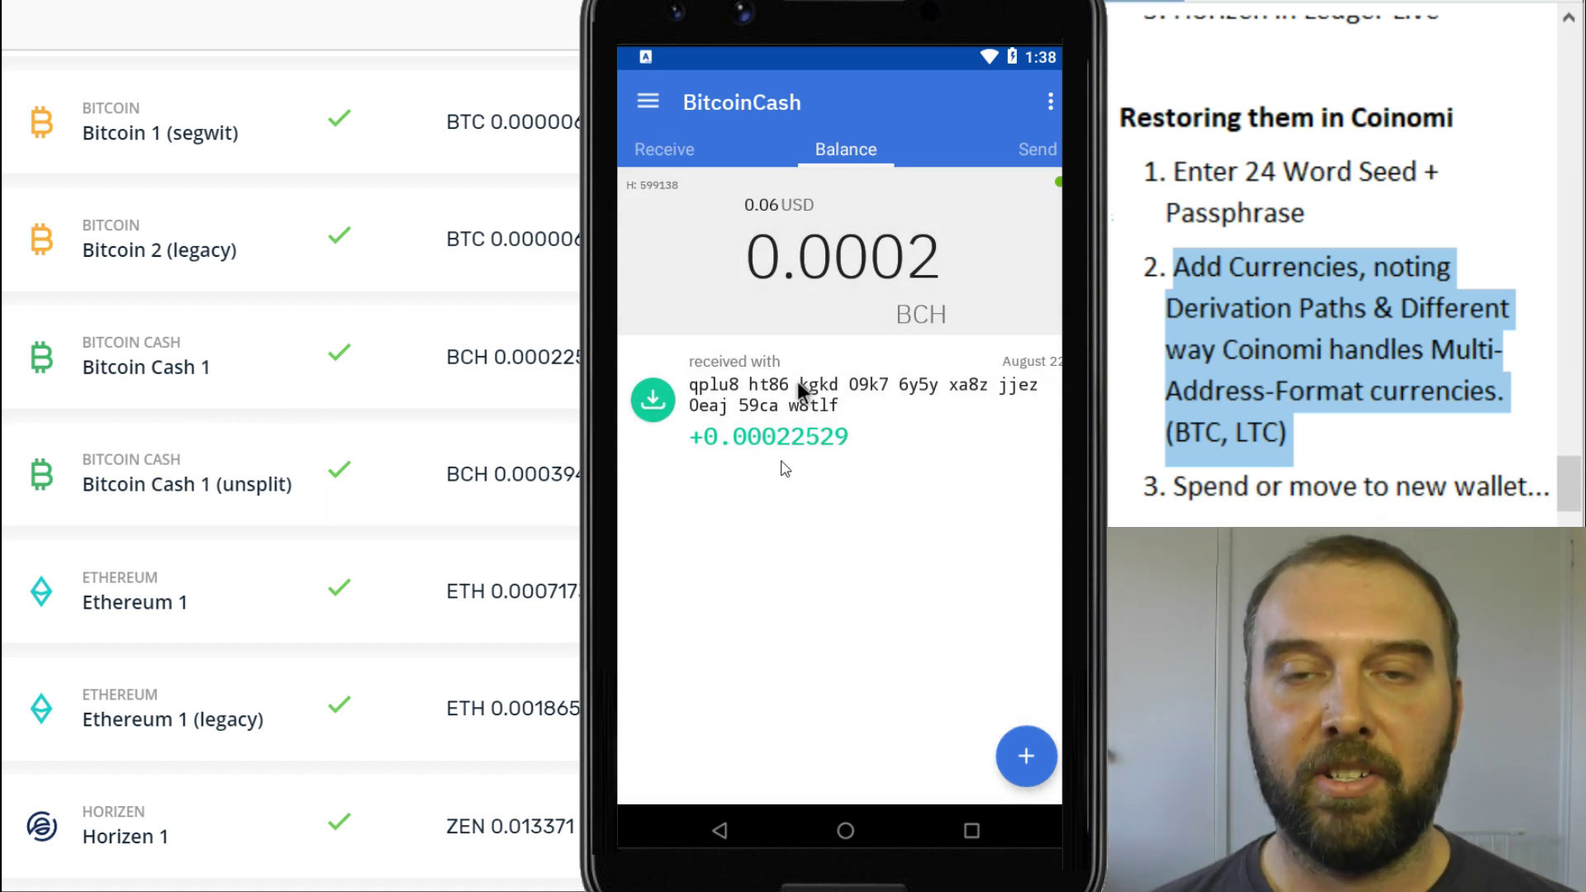
pyautogui.click(201, 473)
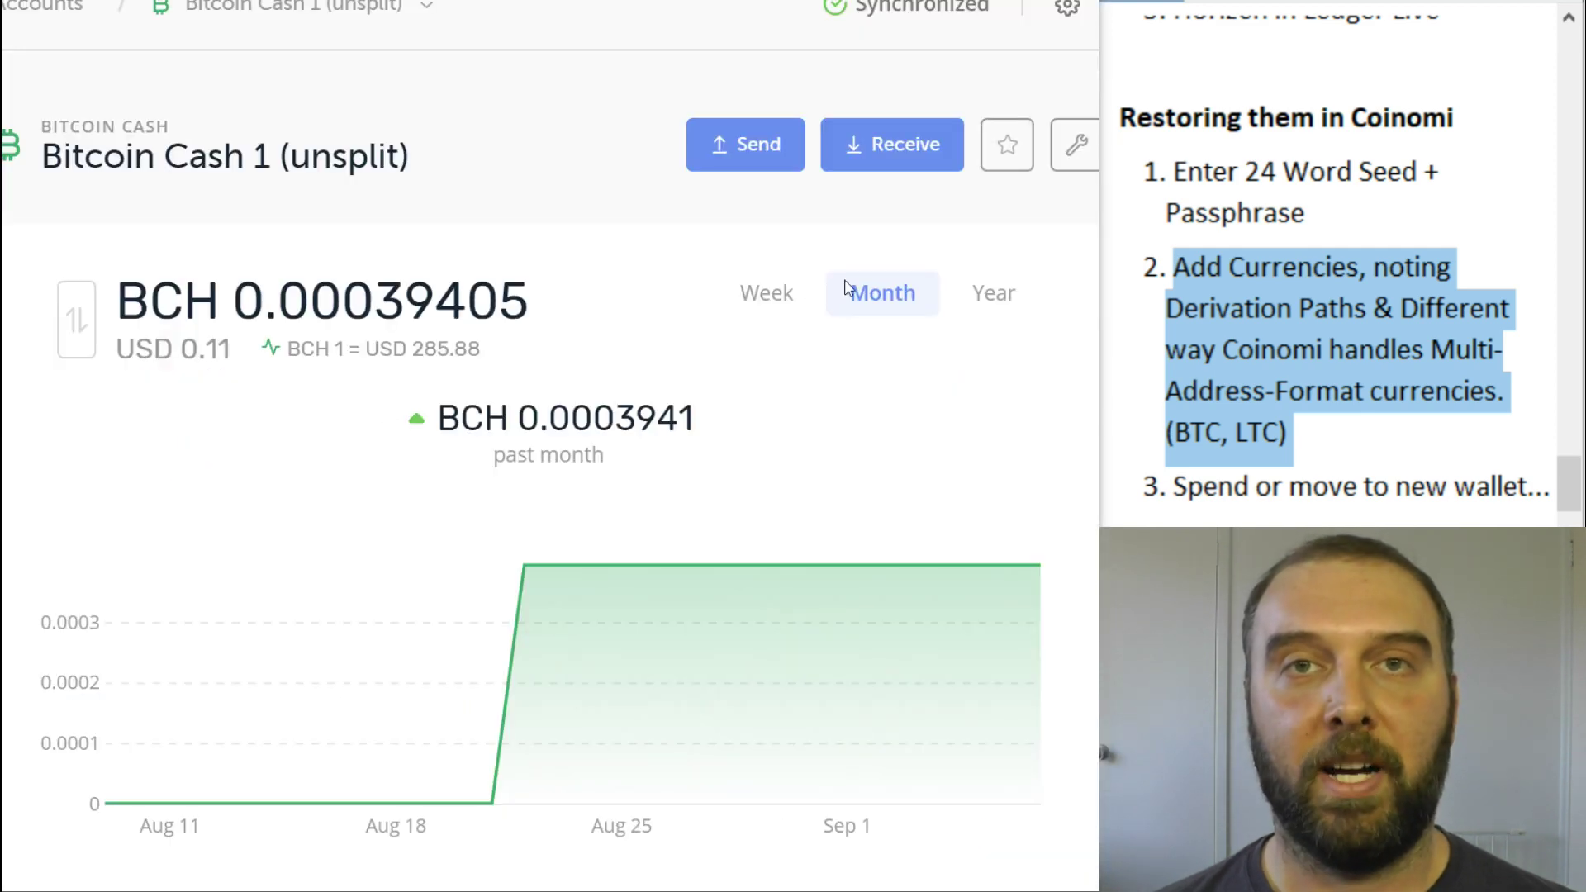
pyautogui.click(1084, 147)
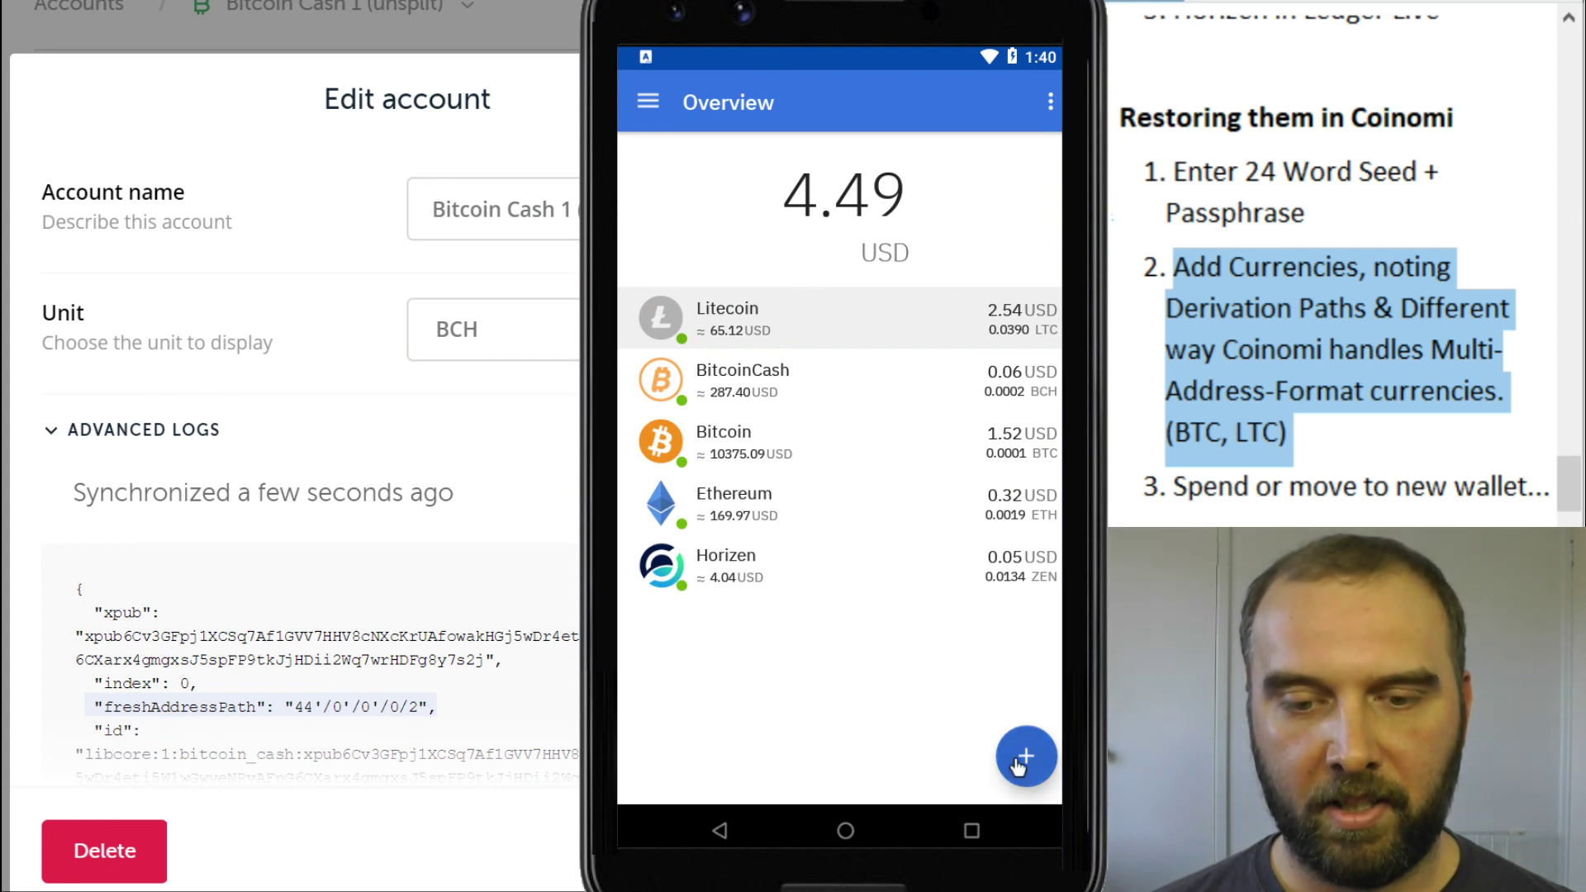
pyautogui.click(1025, 757)
# Choose BitcoinCash in the add-coins list and open its settings
pyautogui.click(1032, 568)
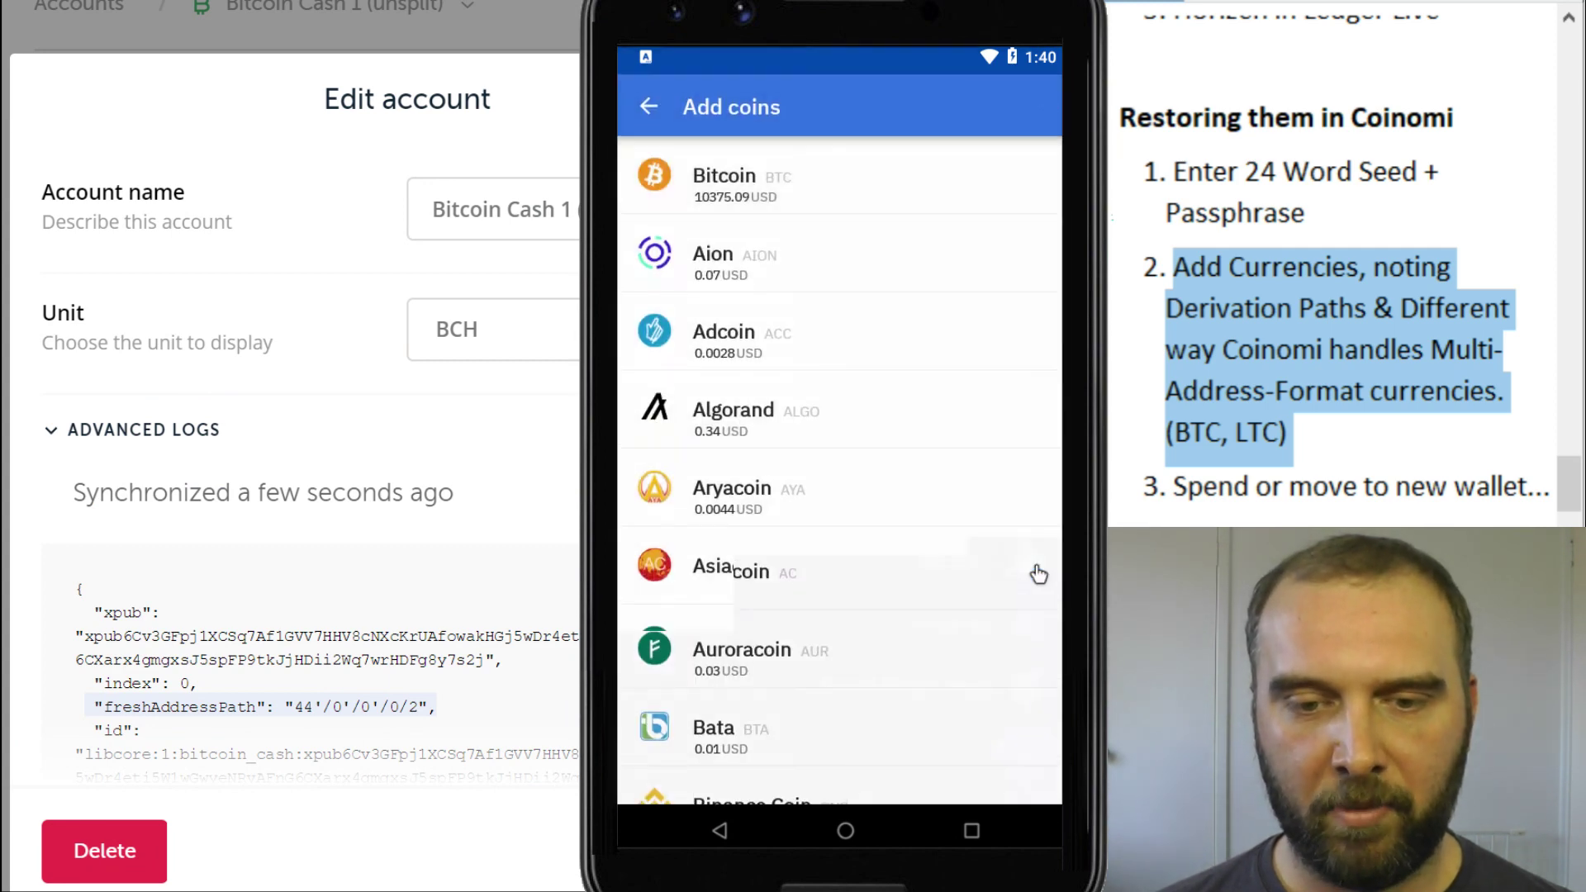
pyautogui.scroll(-2, 834, 686)
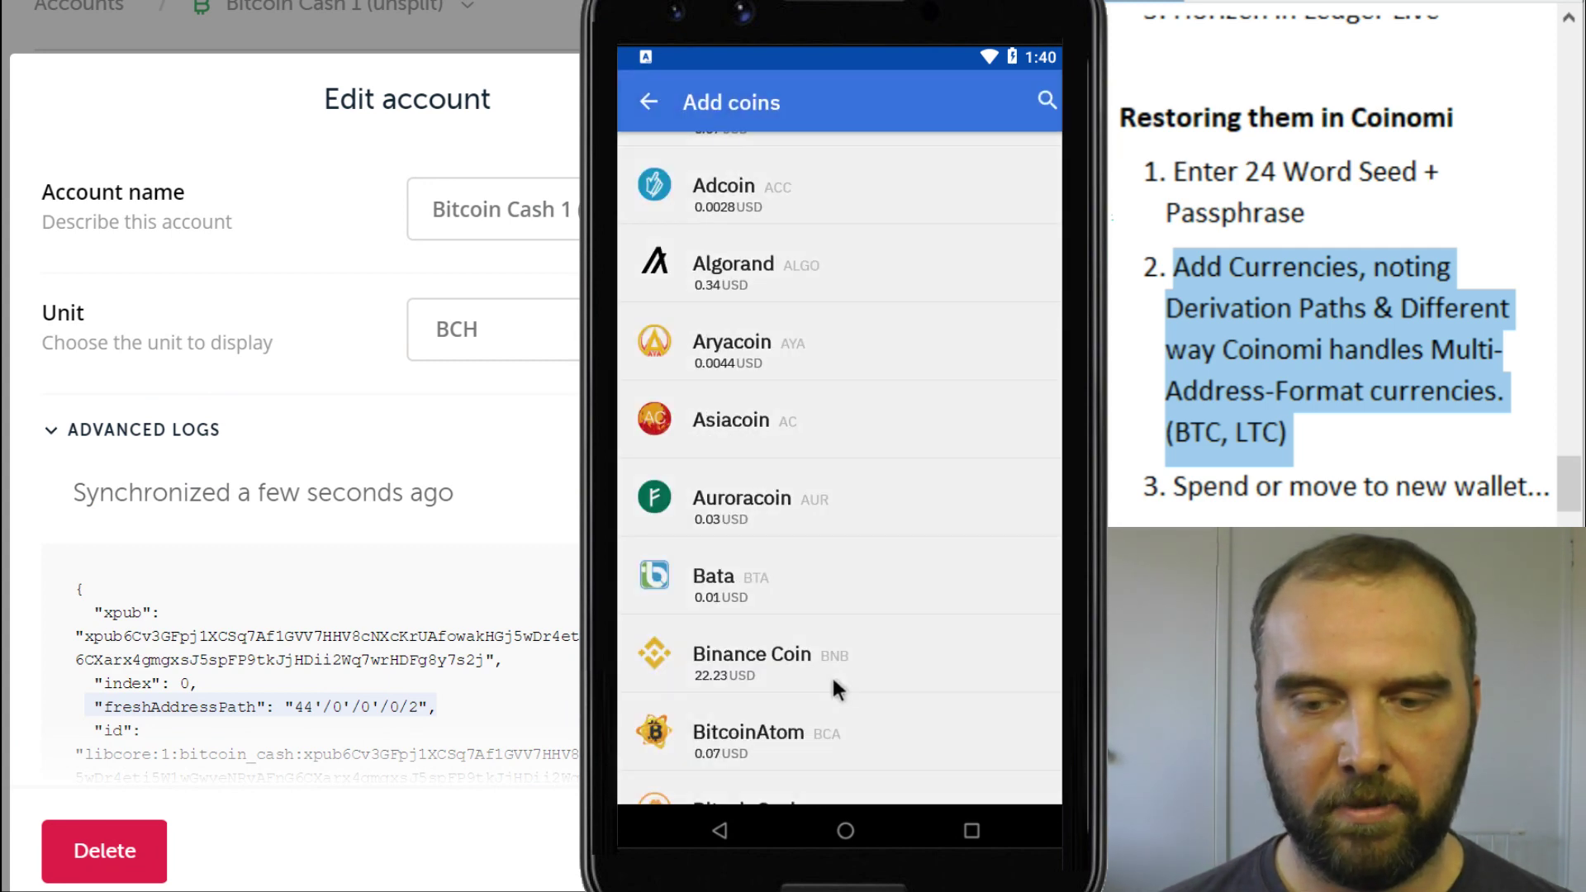
pyautogui.scroll(-1, 828, 660)
pyautogui.scroll(-1, 844, 661)
pyautogui.click(854, 659)
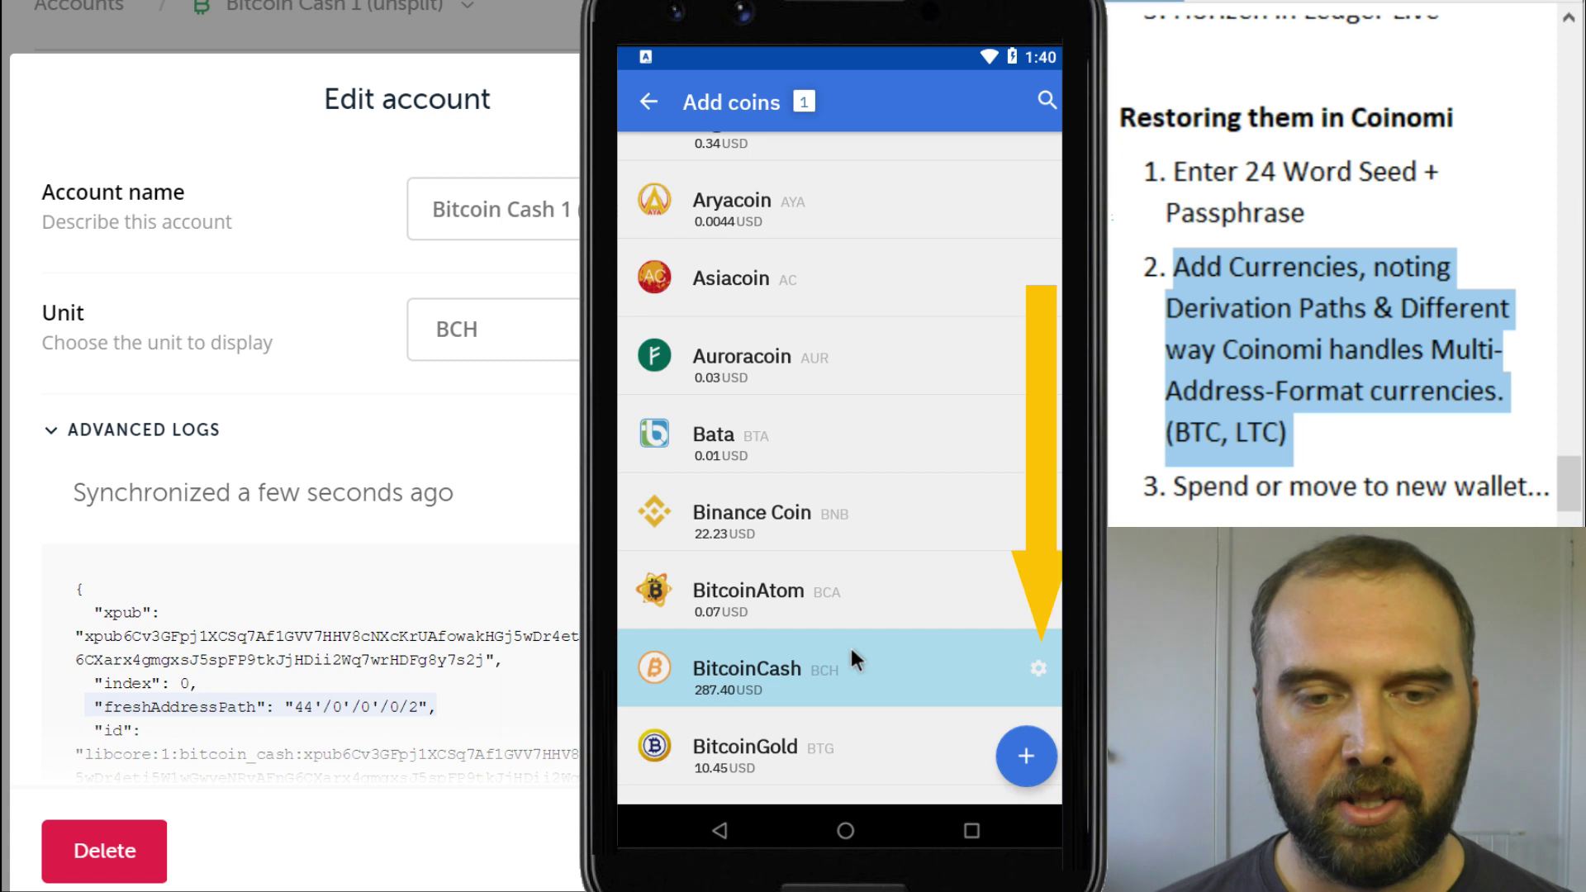
pyautogui.click(1038, 667)
# Set description 'Bitcoin Cash (unsplit)' and derivation path M/44'/0'/0'
pyautogui.click(696, 463)
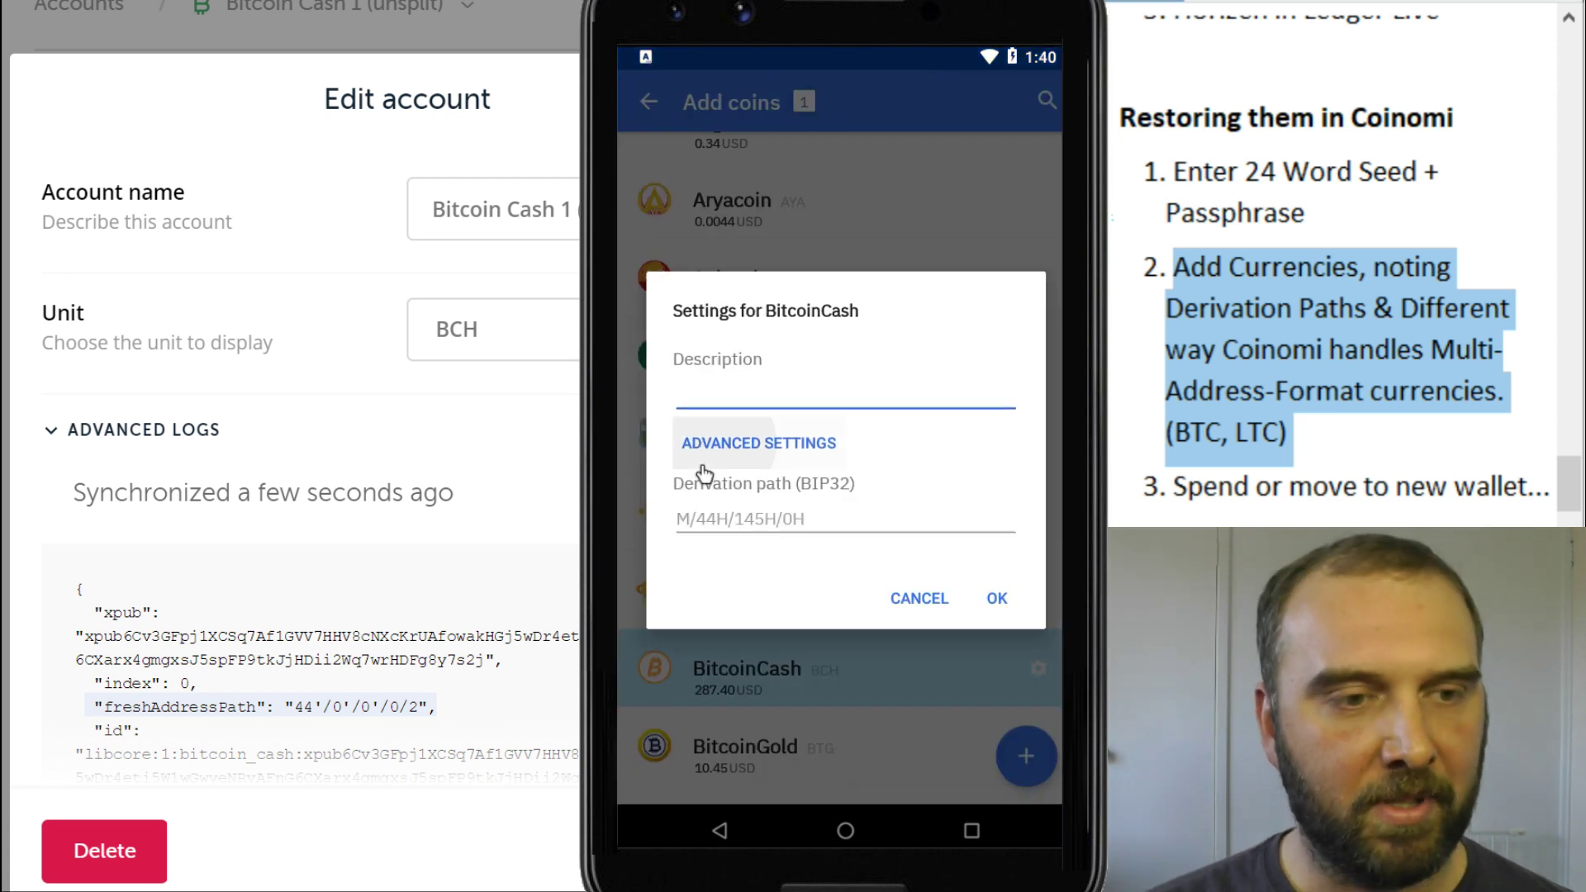
pyautogui.click(729, 386)
pyautogui.write('Bitcoin Cash (unsplit)')
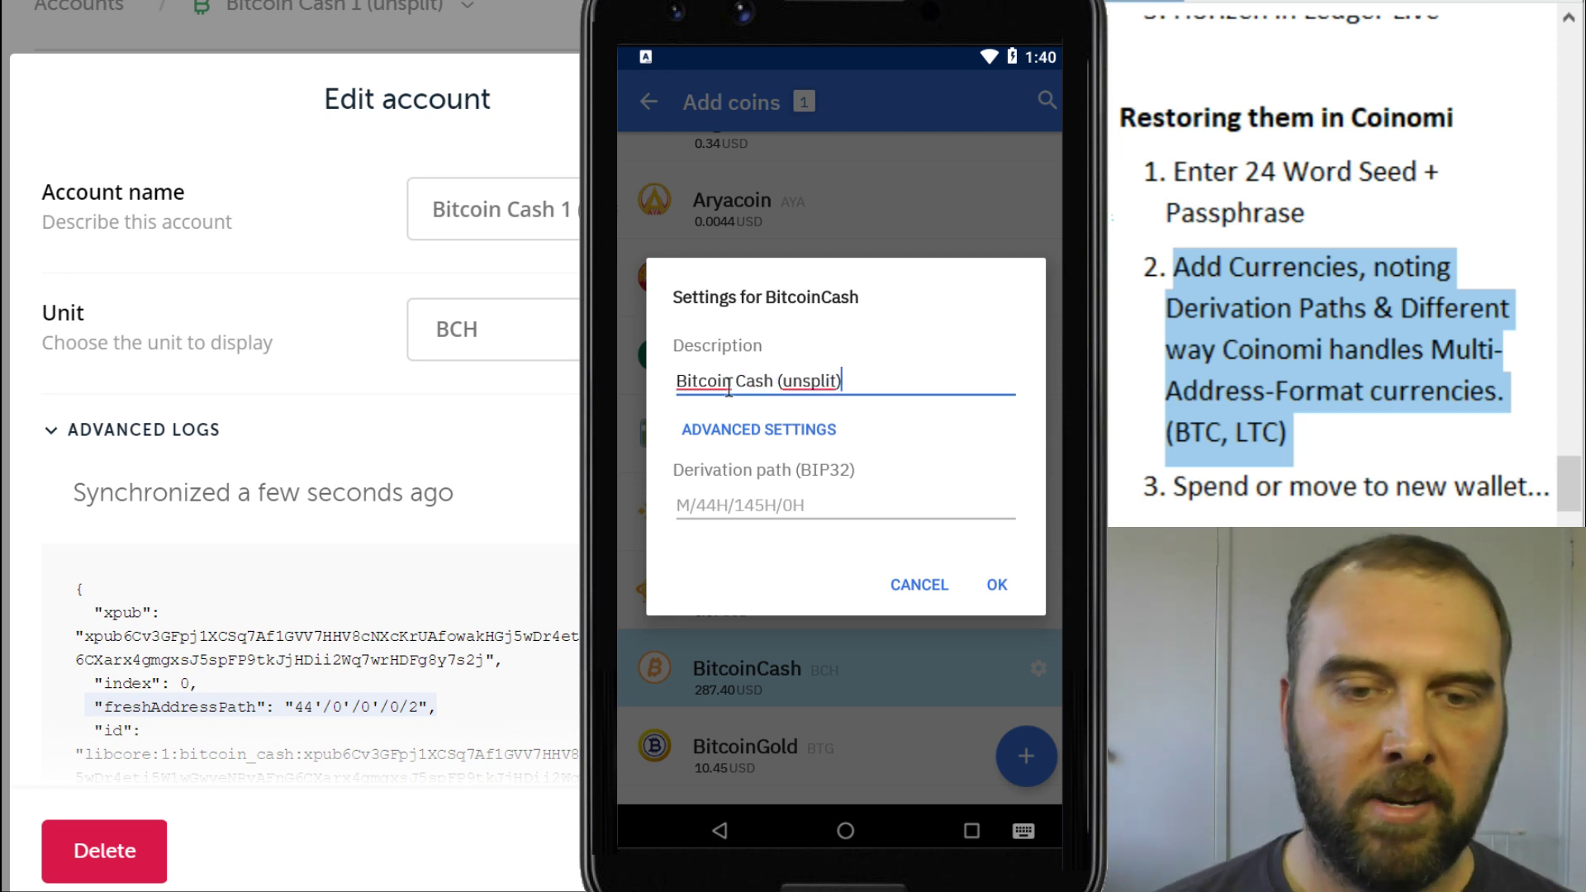
pyautogui.click(740, 509)
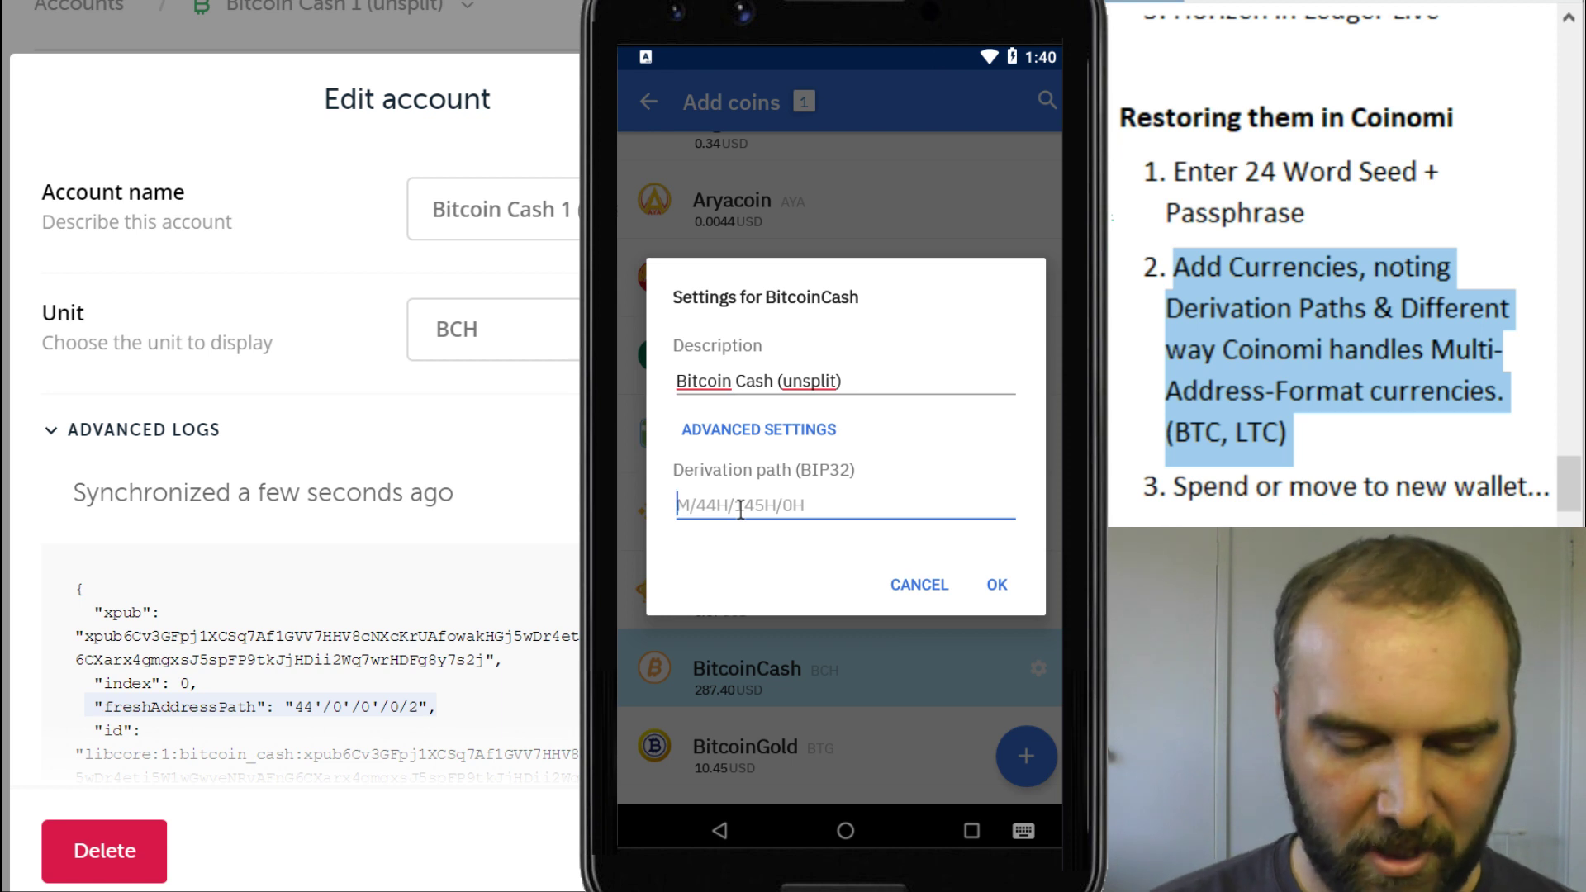
pyautogui.write('M/')
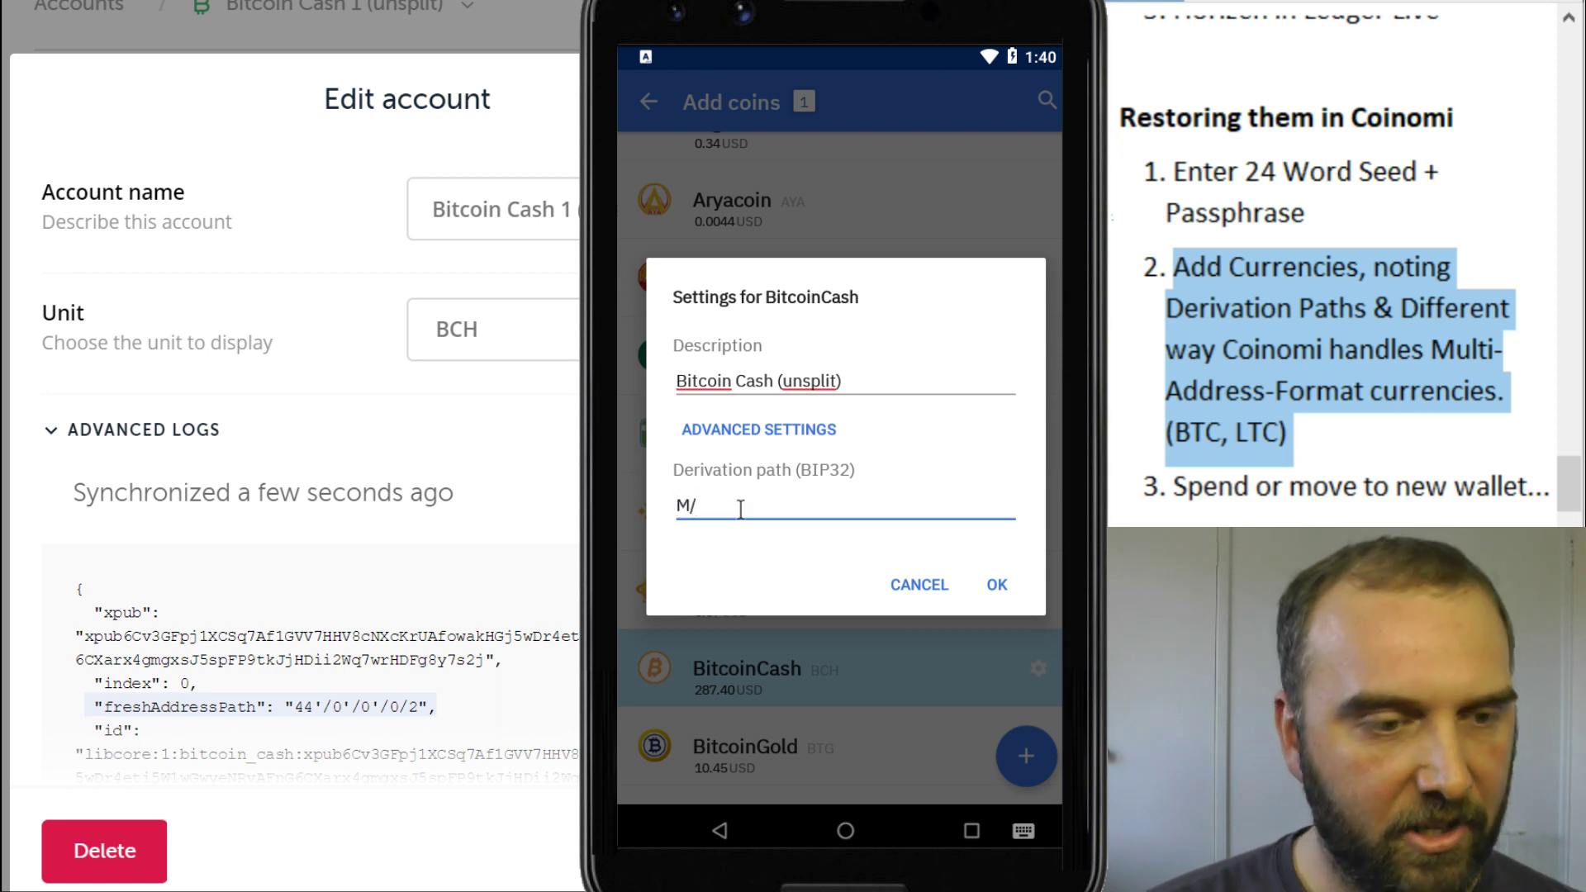
pyautogui.write("44'/")
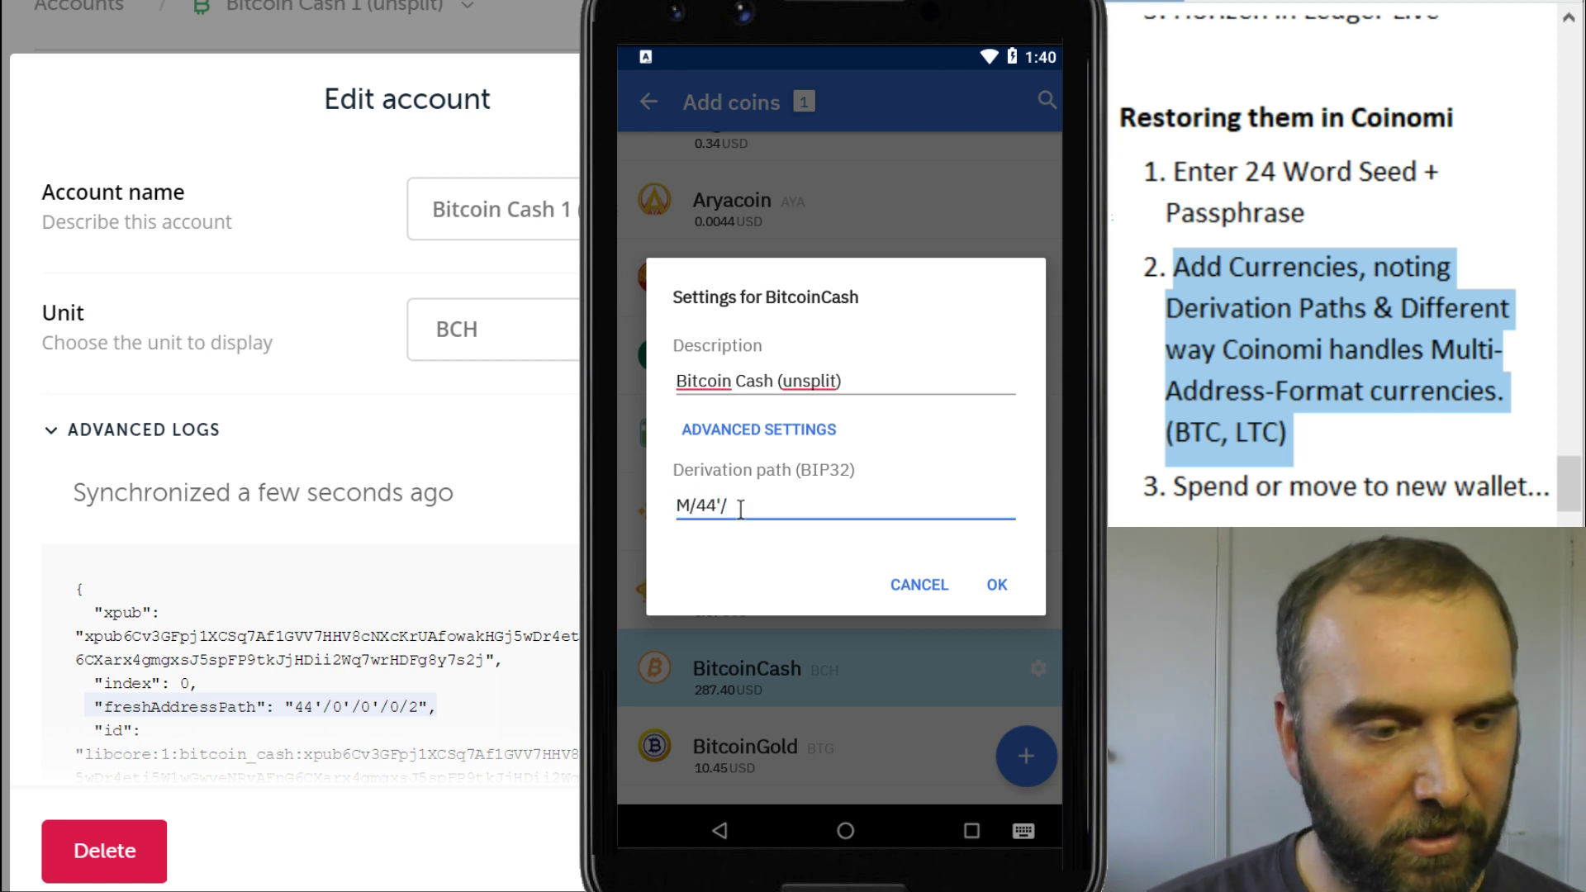
pyautogui.write("0'")
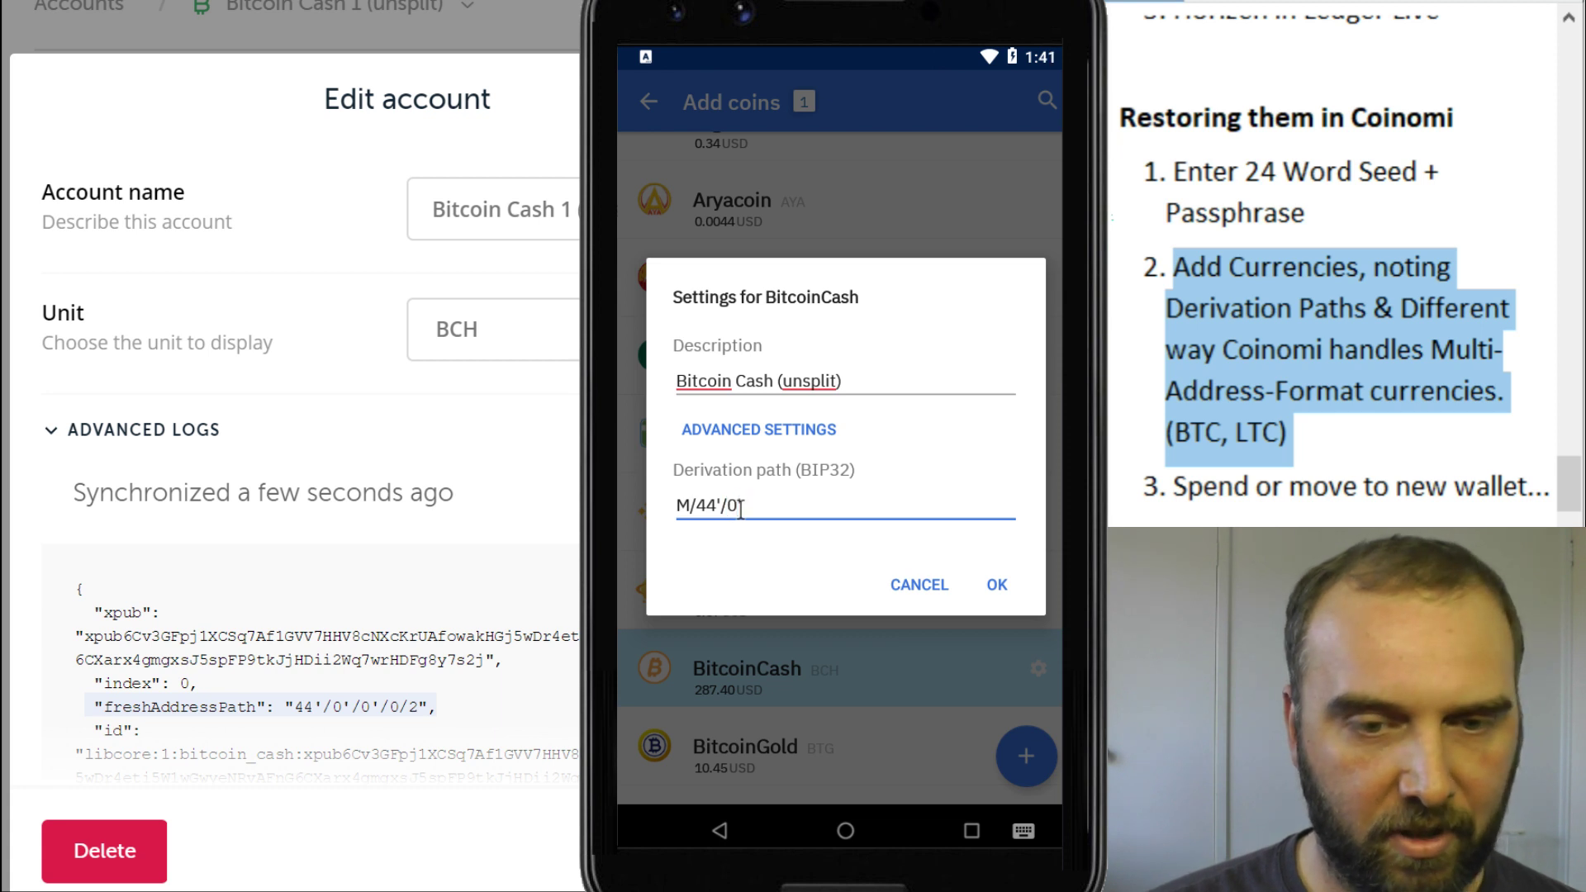
pyautogui.write("/0'")
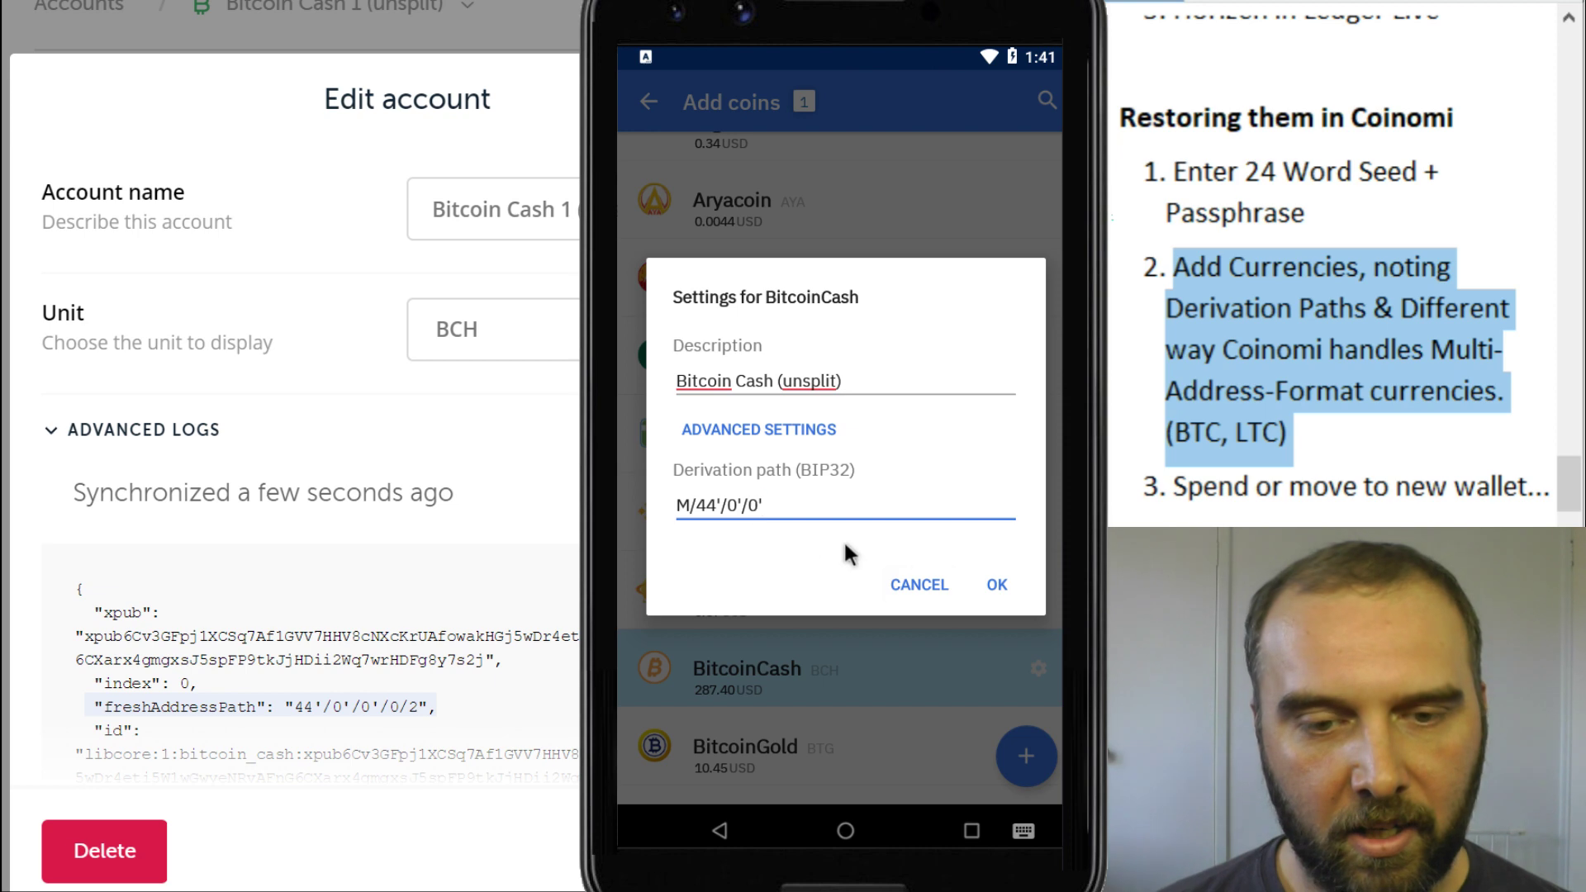
# Confirm the BitcoinCash settings, add the account, and type the wallet password
pyautogui.click(996, 584)
pyautogui.click(1026, 756)
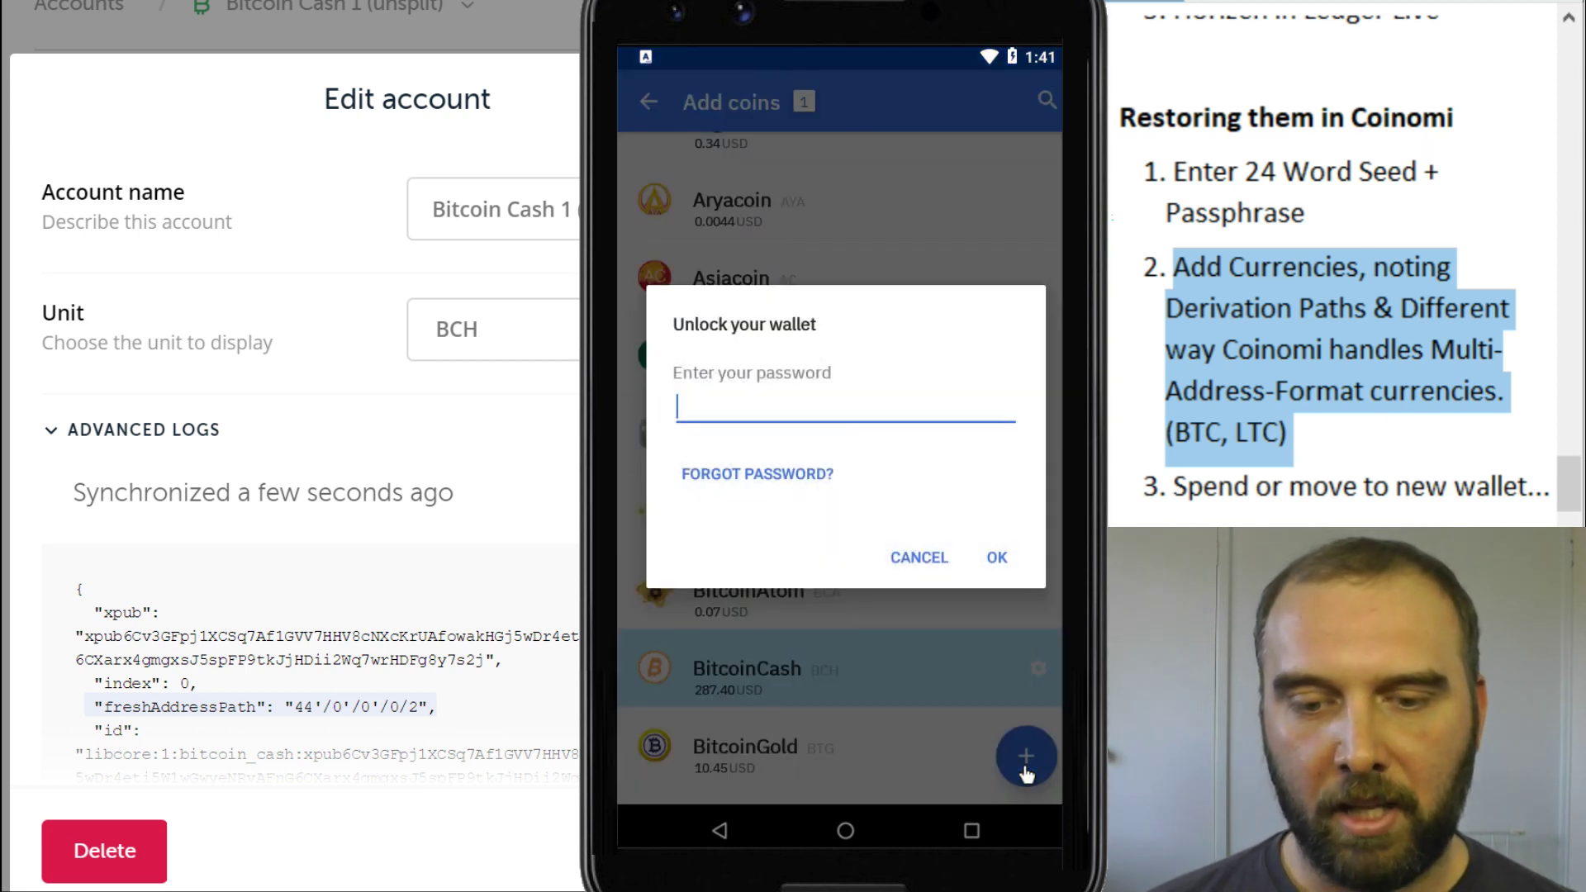
pyautogui.write('pass')
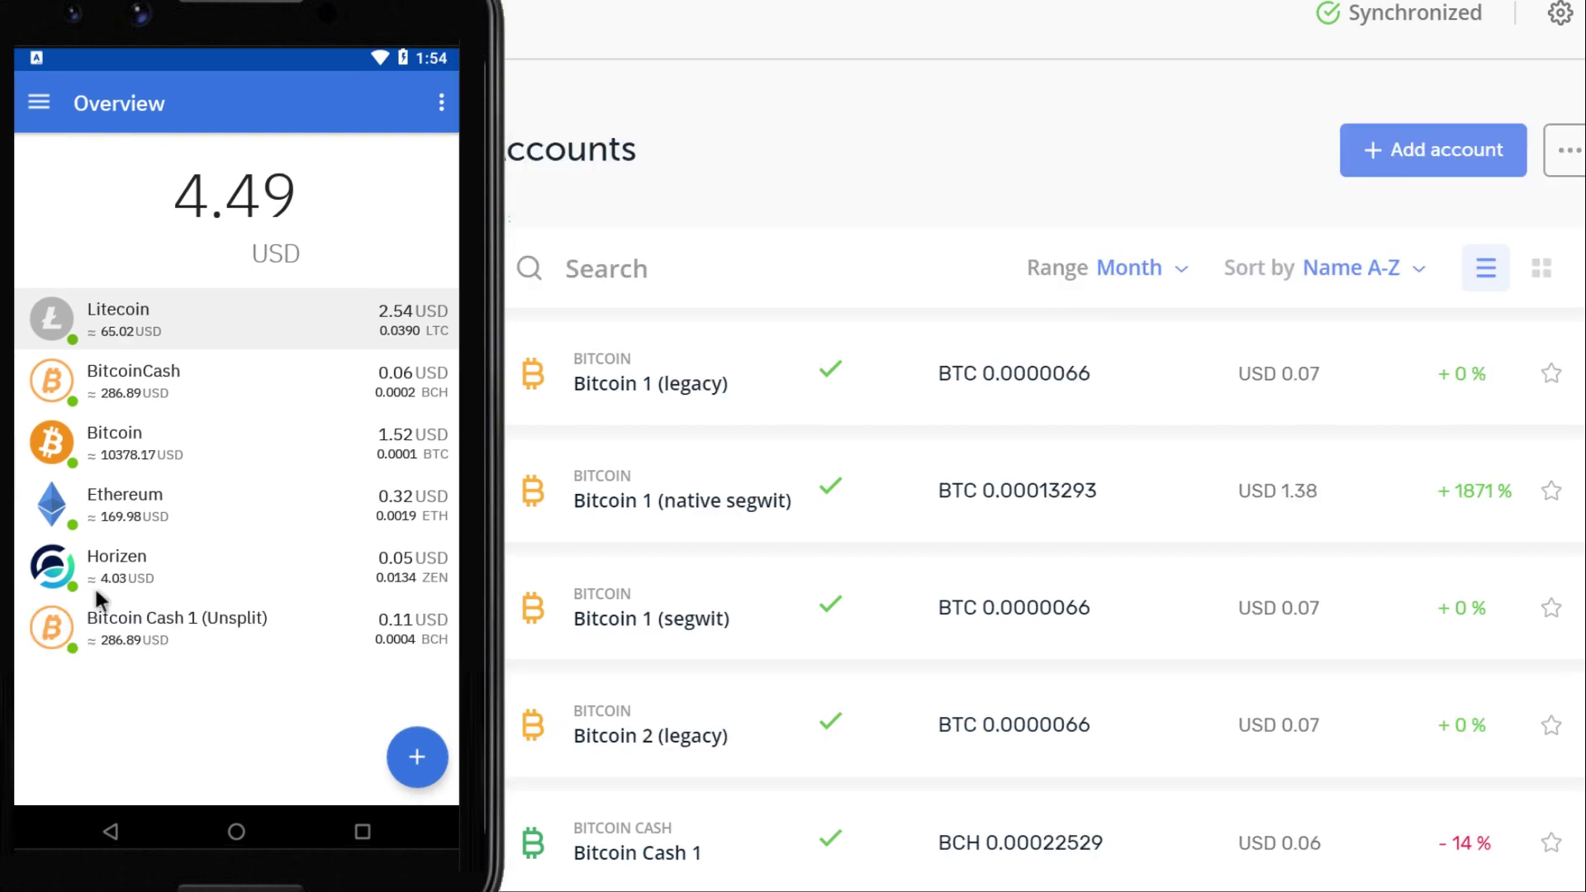
# Review the Bitcoin account's received transactions, then return to the overview's add options
pyautogui.click(152, 436)
pyautogui.scroll(-5, 258, 404)
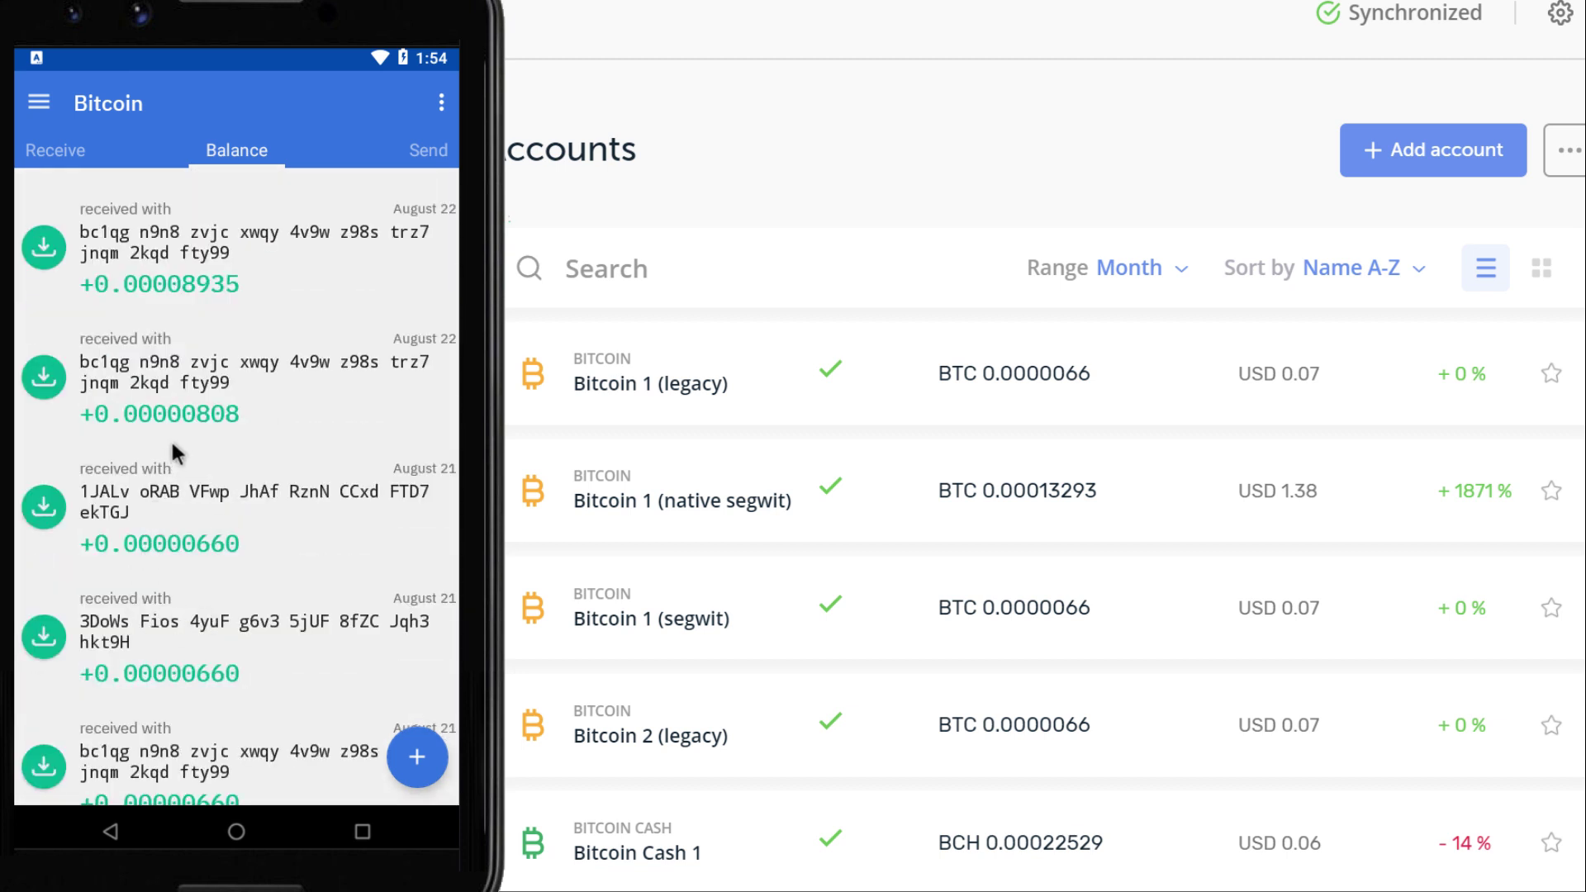
pyautogui.scroll(5, 181, 408)
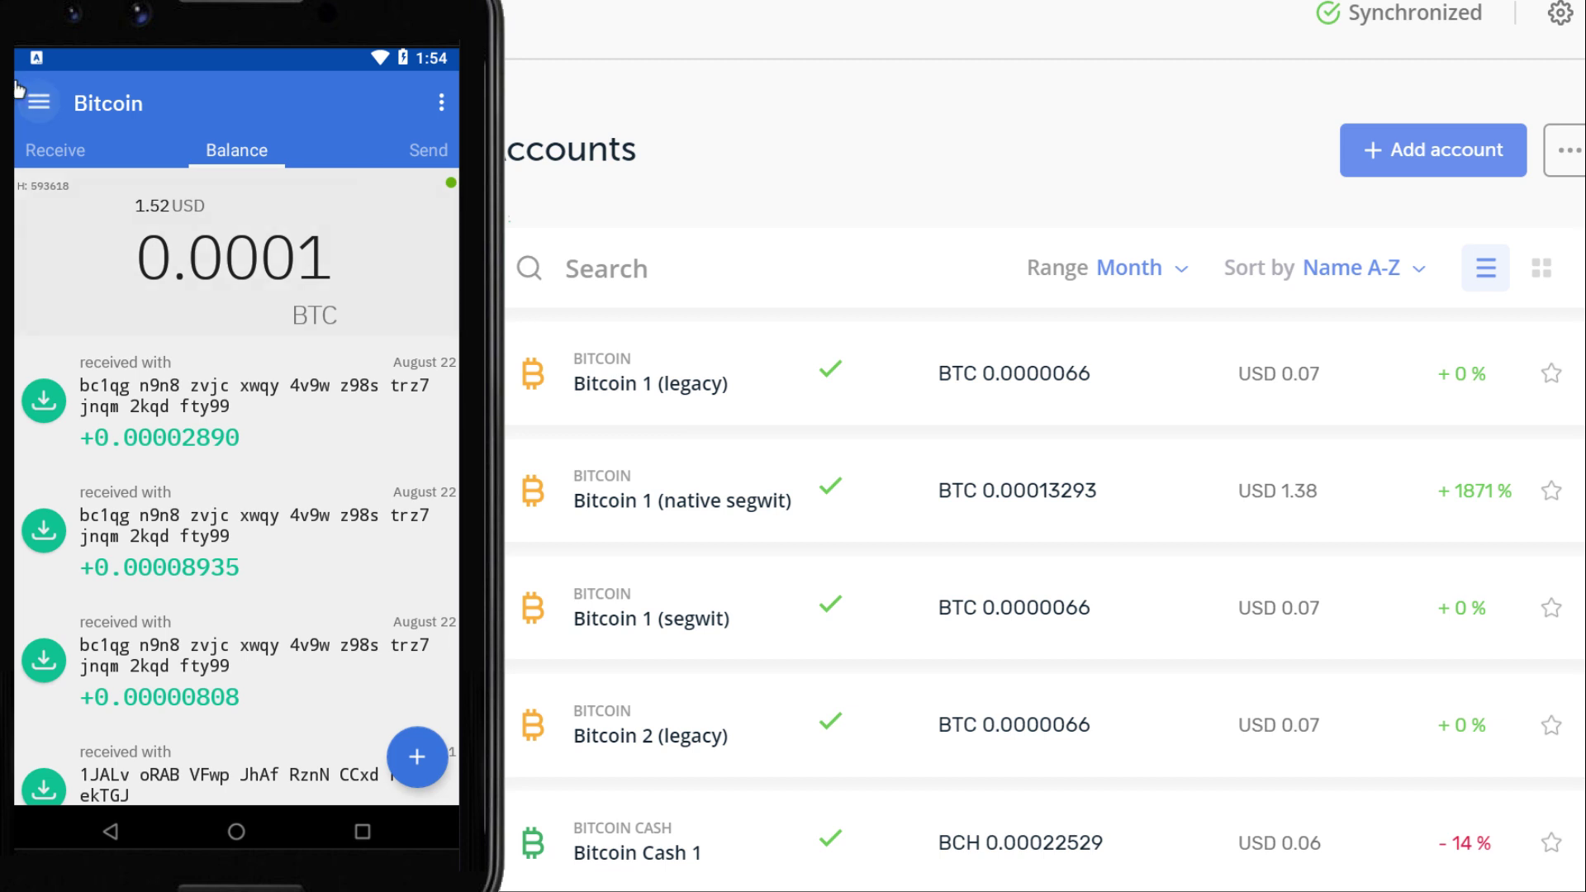
pyautogui.click(19, 91)
pyautogui.click(417, 757)
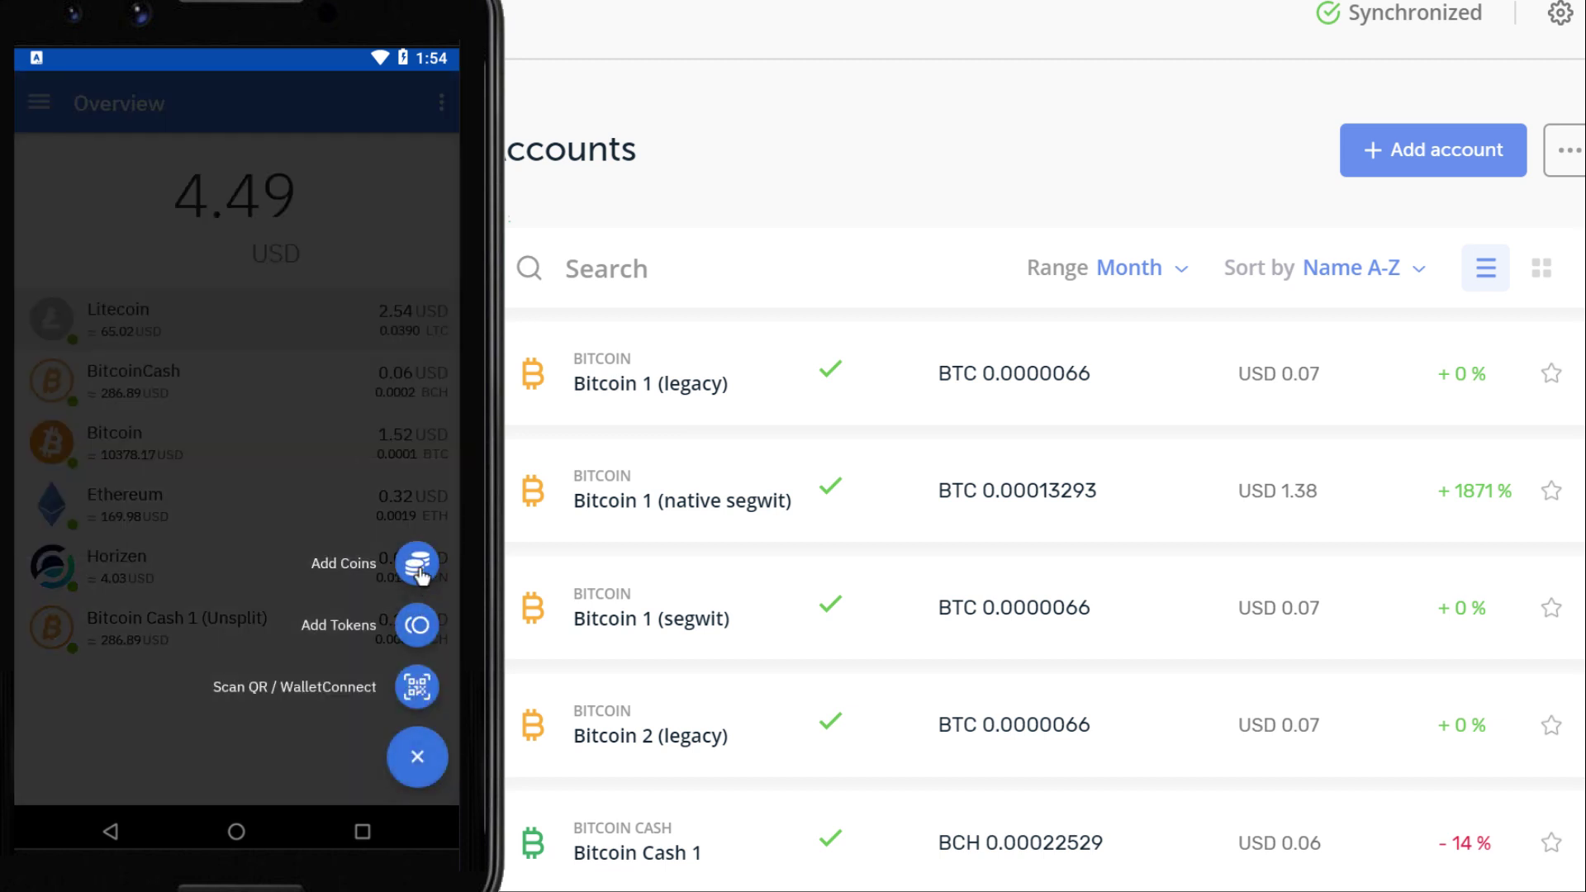
# Add Bitcoin again as a second account and unlock the wallet
pyautogui.click(418, 559)
pyautogui.click(213, 202)
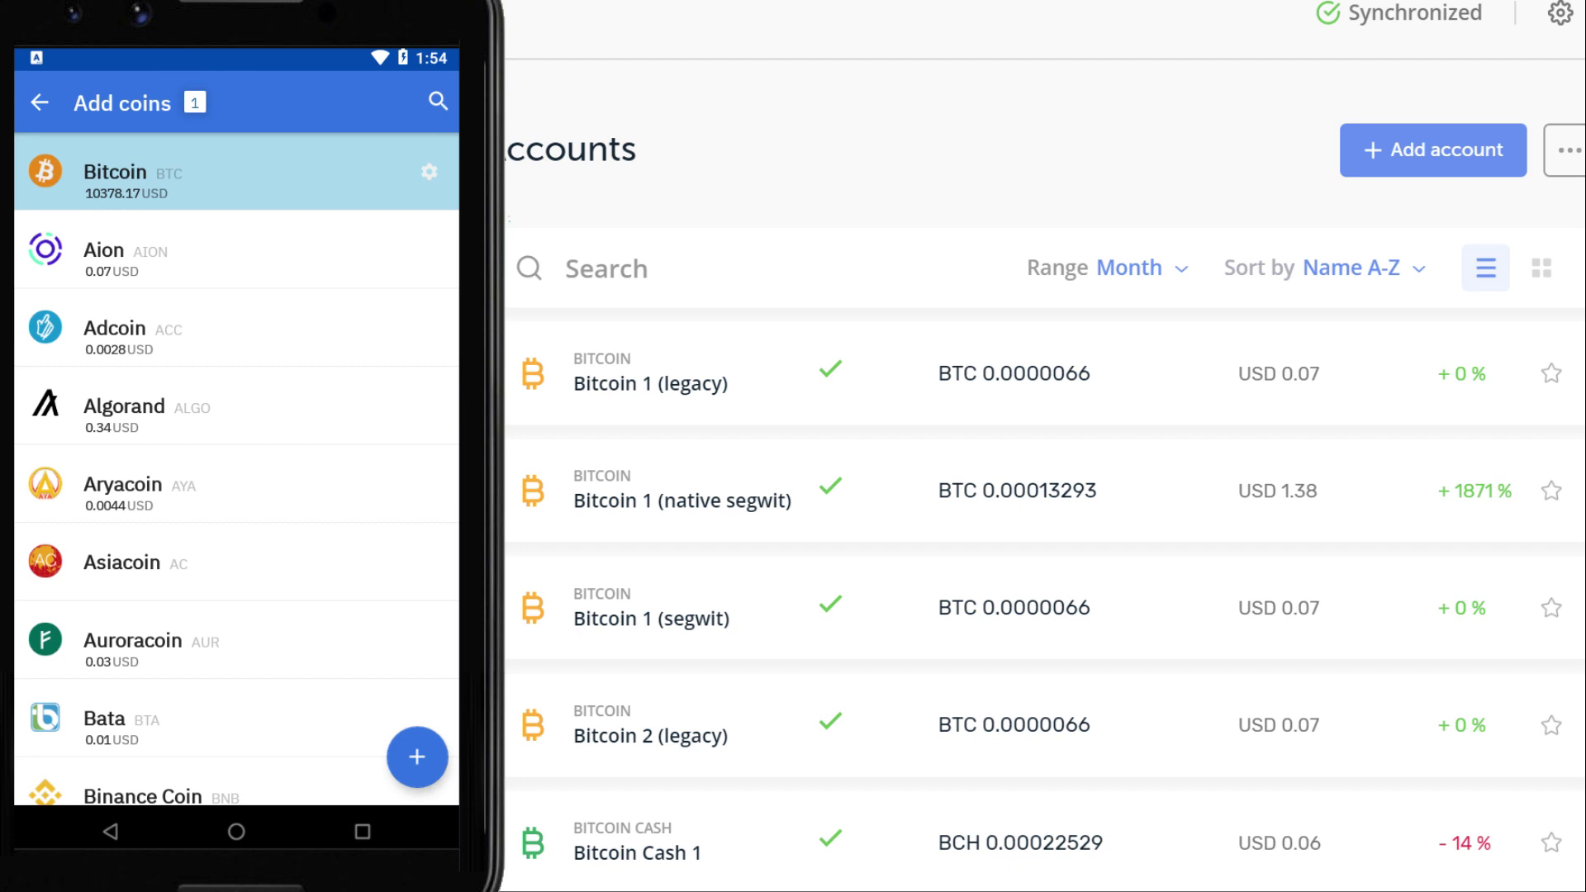
pyautogui.click(426, 753)
pyautogui.click(378, 554)
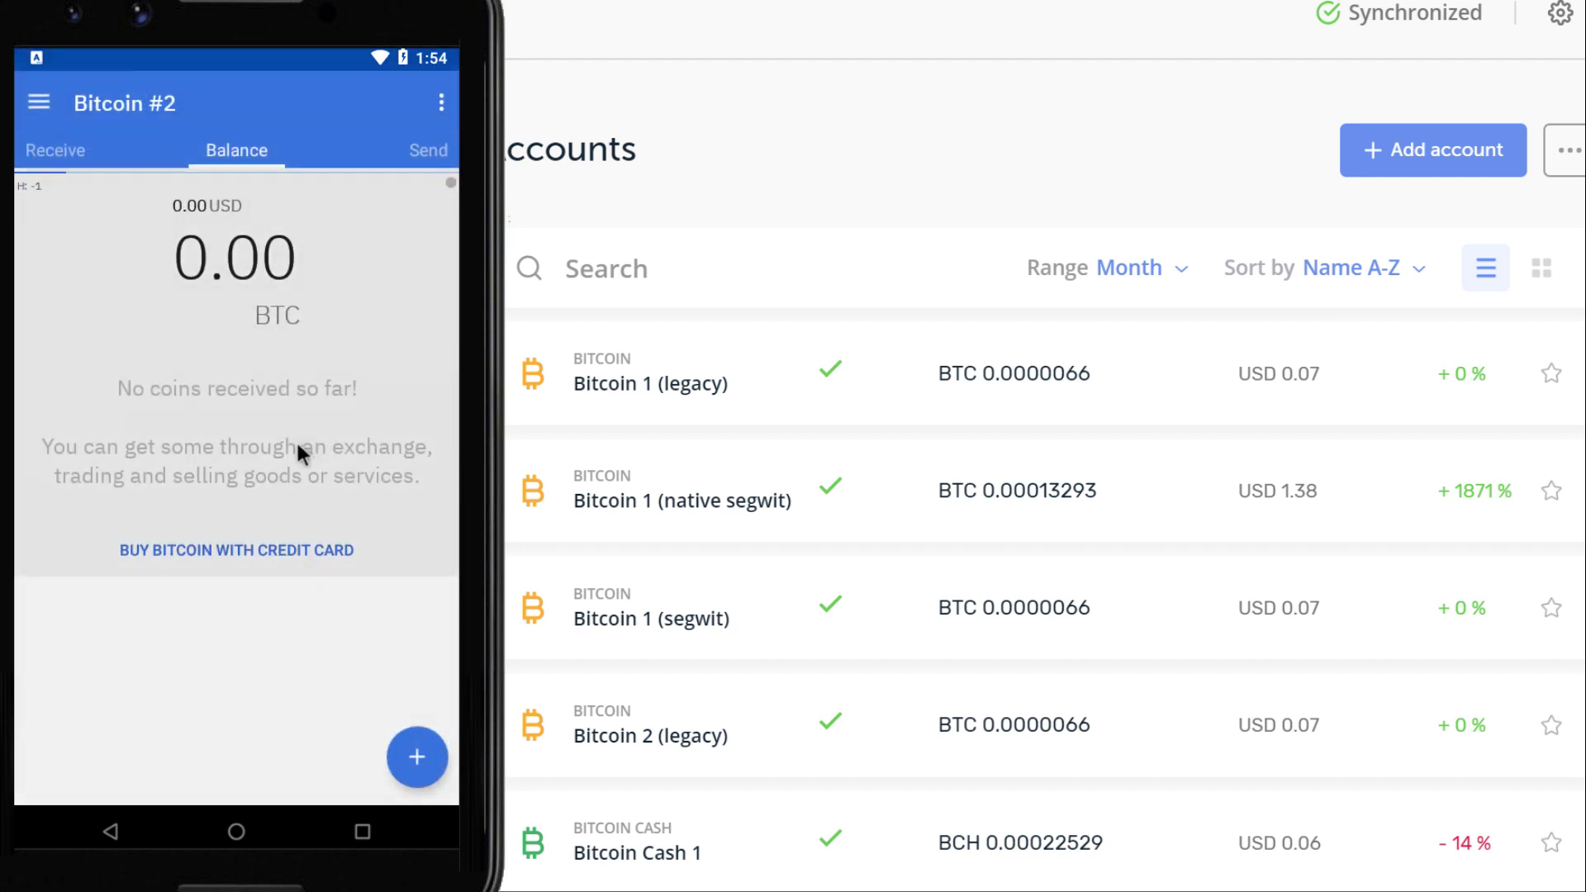
pyautogui.scroll(-4, 1045, 475)
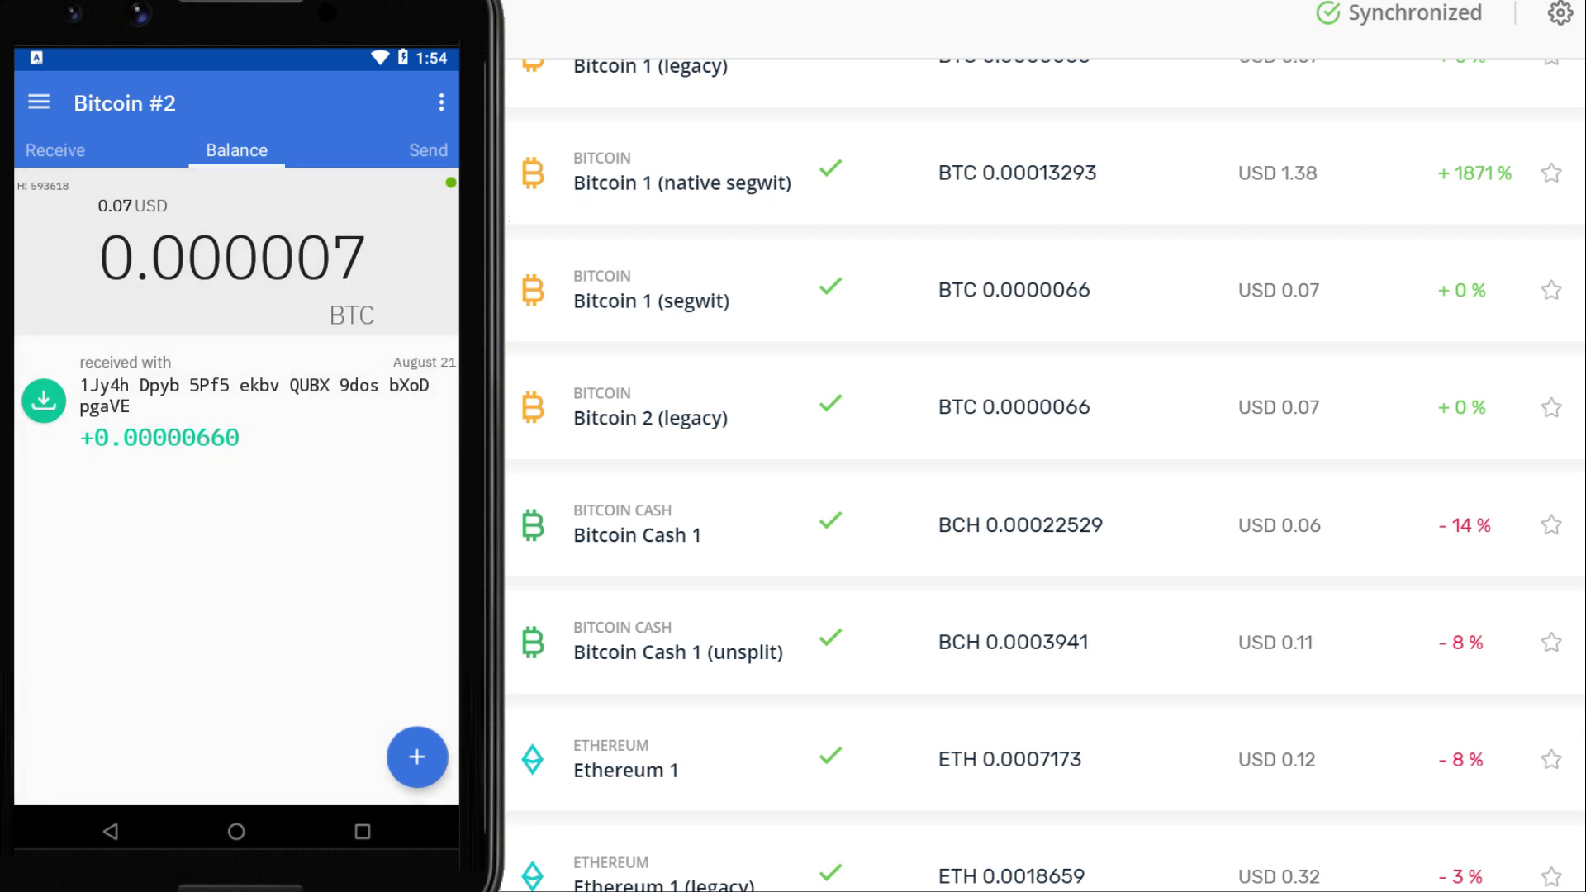
pyautogui.scroll(-5, 1045, 475)
# Return to the overview and open the Ethereum 1 account details
pyautogui.click(39, 102)
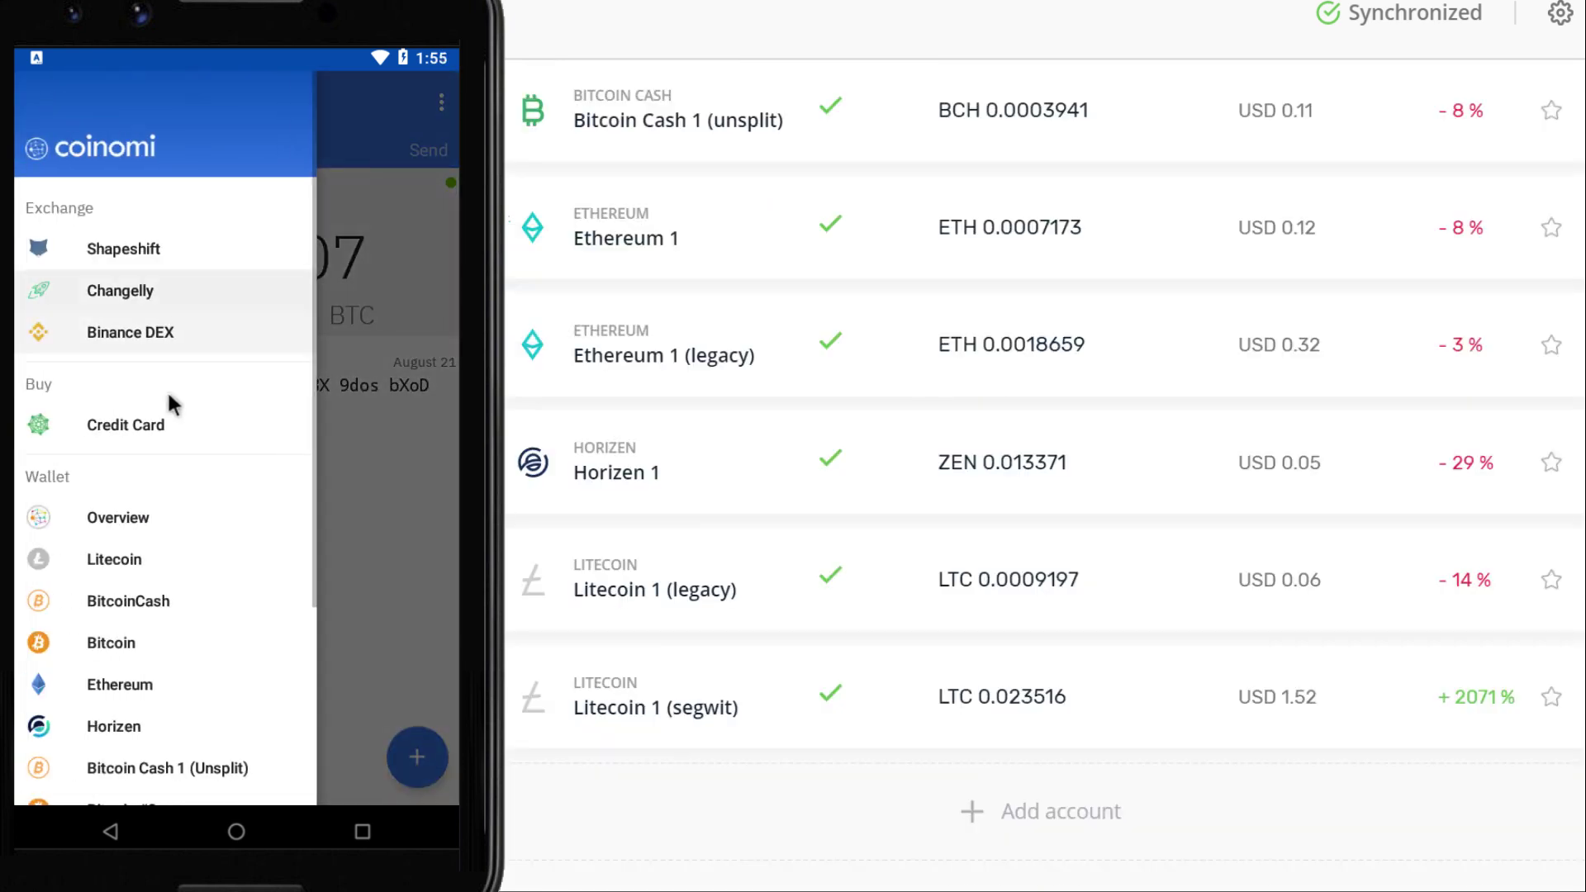
pyautogui.click(118, 518)
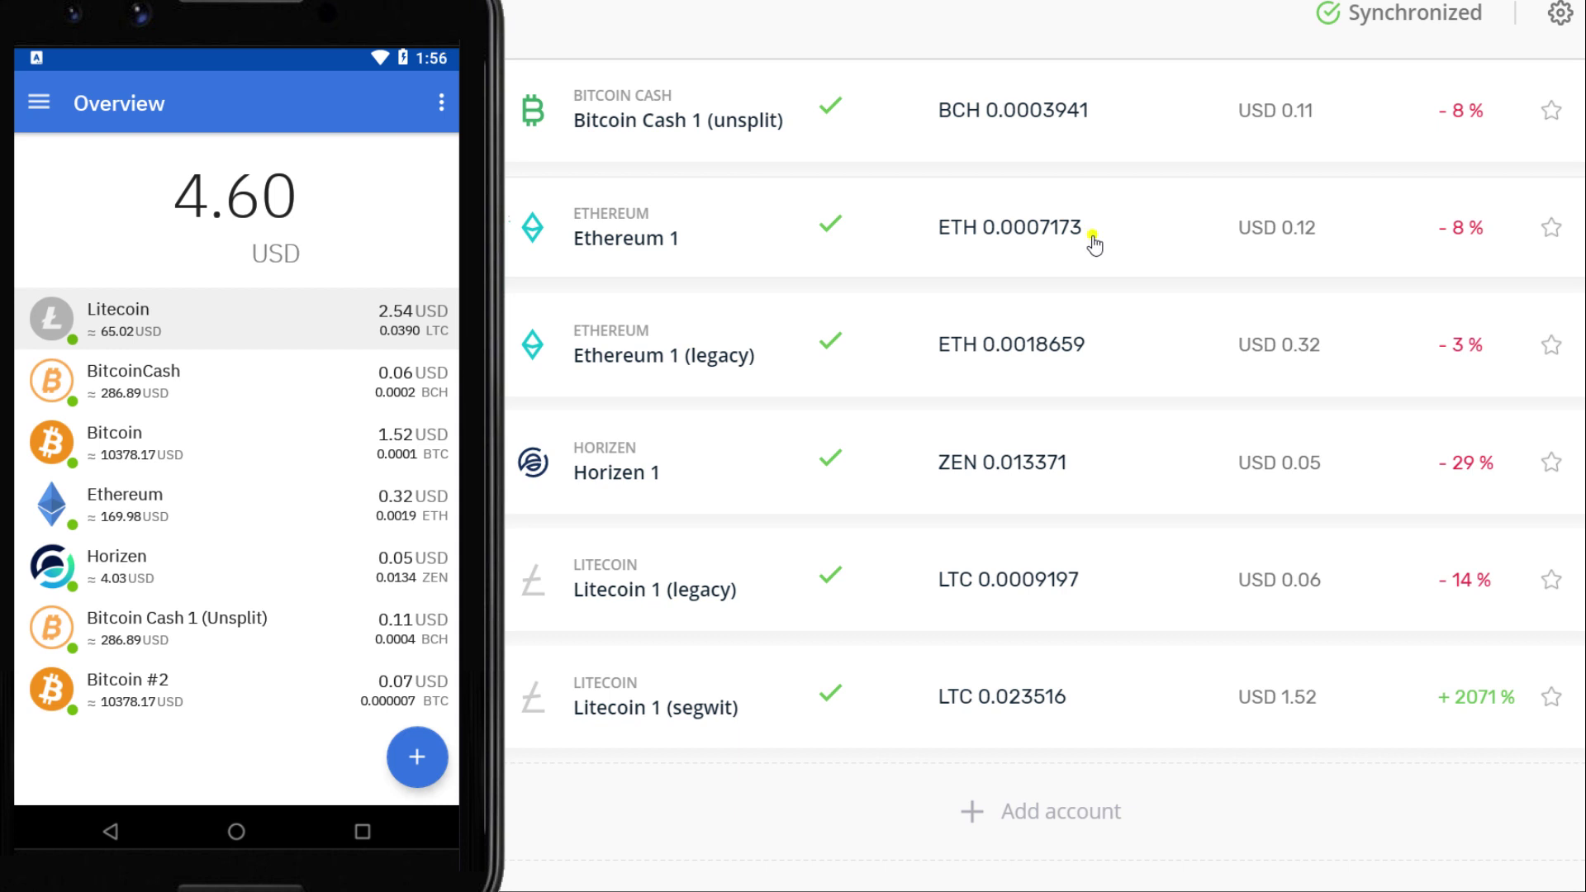
pyautogui.click(1095, 245)
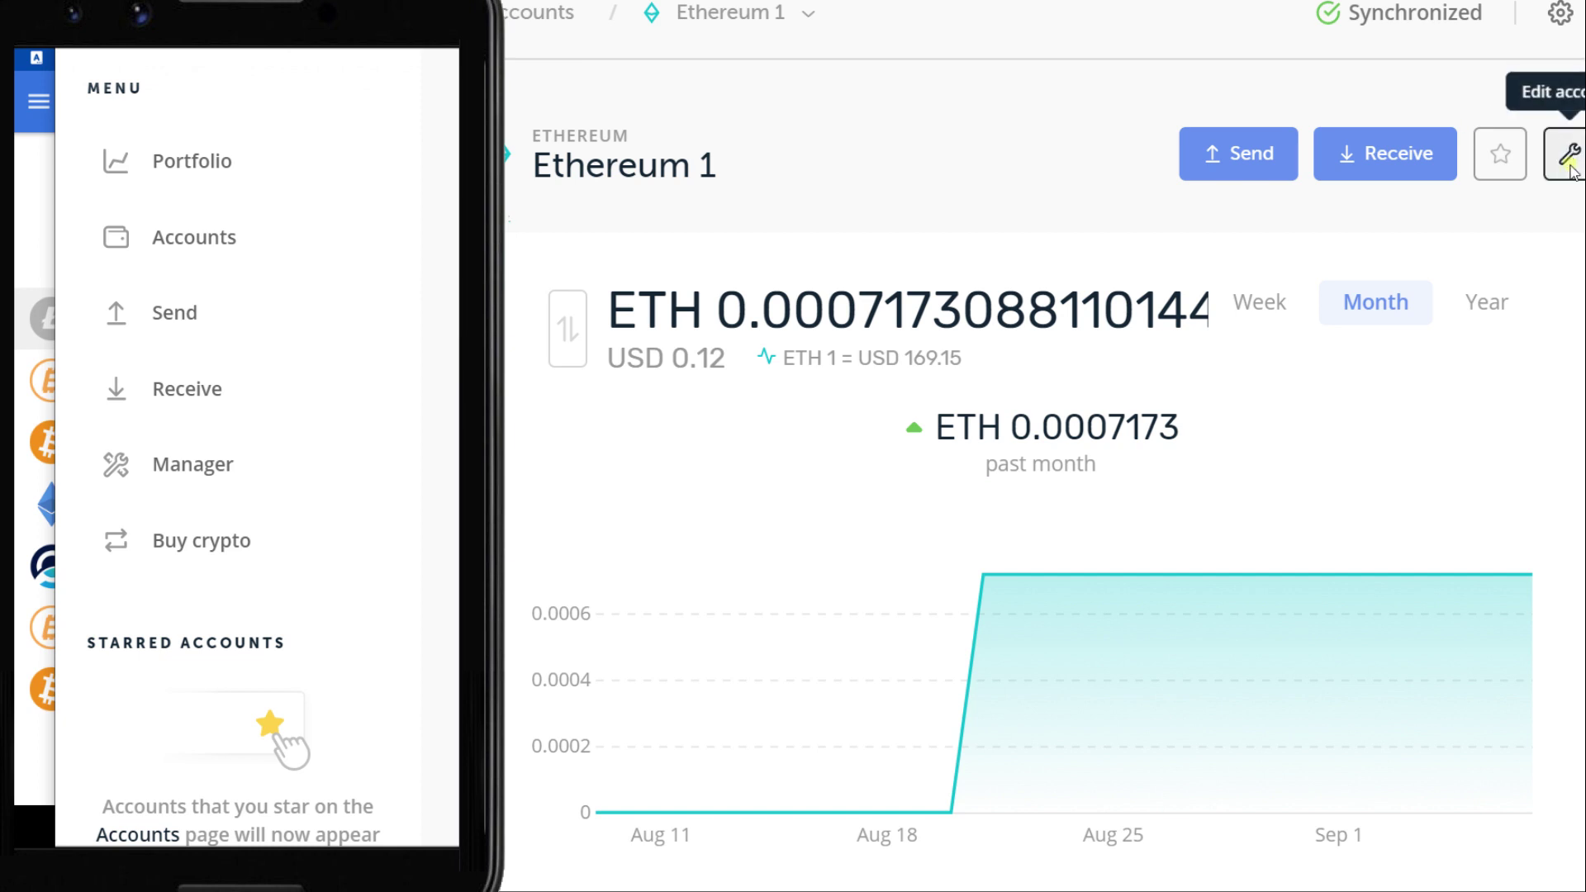
# Highlight Ethereum 1's freshAddressPath 44'/60'/0'/0/0 in its advanced logs
pyautogui.click(1568, 165)
pyautogui.click(645, 565)
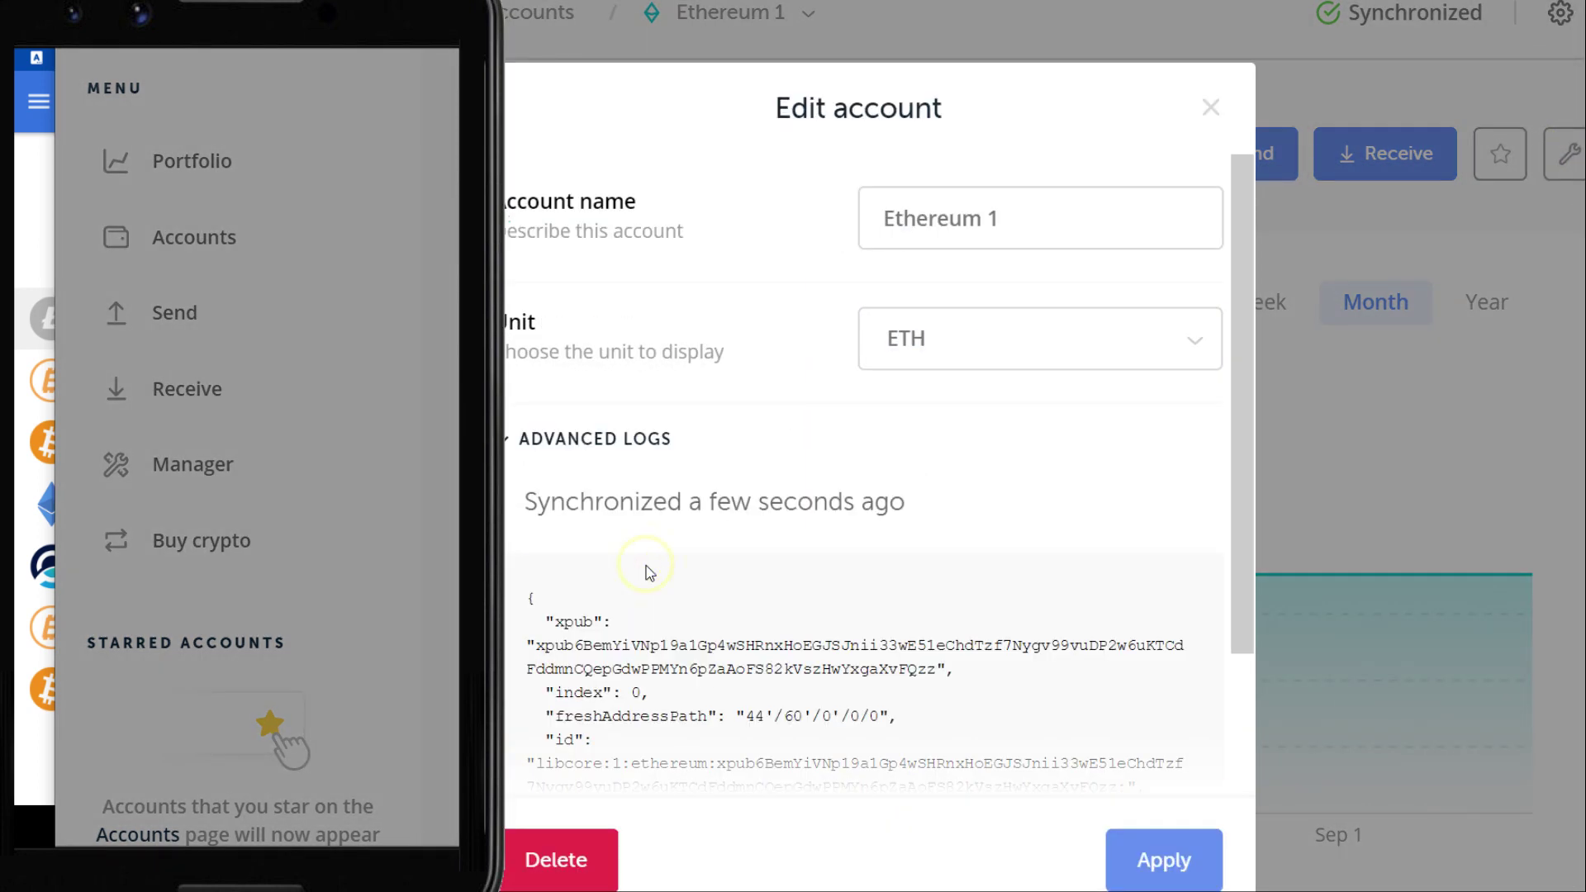
pyautogui.moveTo(551, 718); pyautogui.dragTo(881, 718)
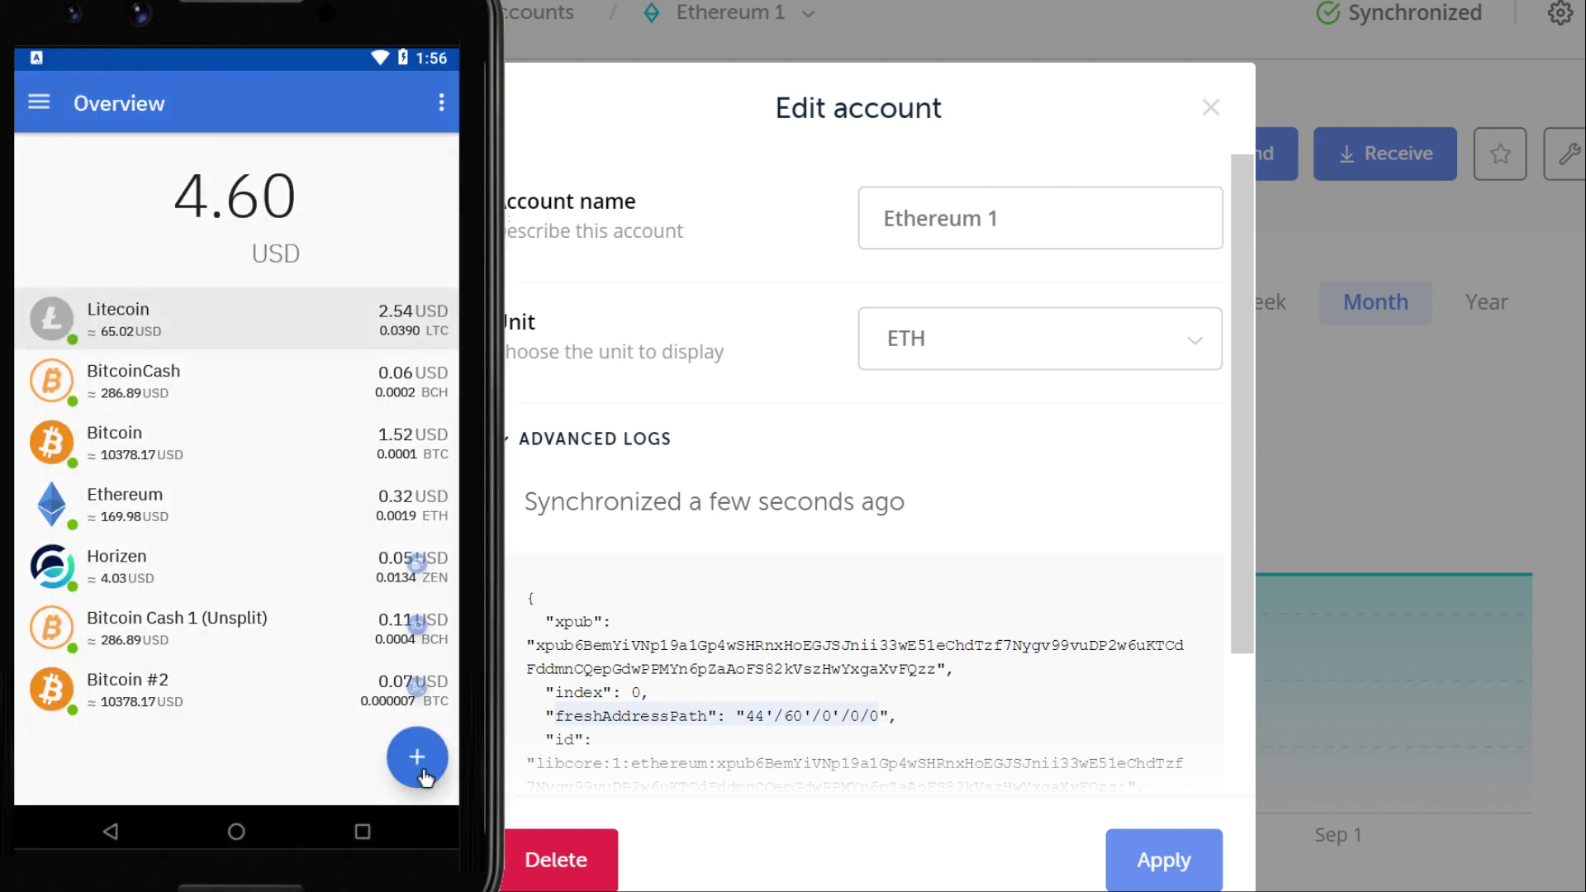
pyautogui.click(417, 756)
# Choose Ethereum to add and give it the description 'Ethereum Non-Legacy'
pyautogui.click(417, 564)
pyautogui.scroll(-10, 248, 609)
pyautogui.click(270, 615)
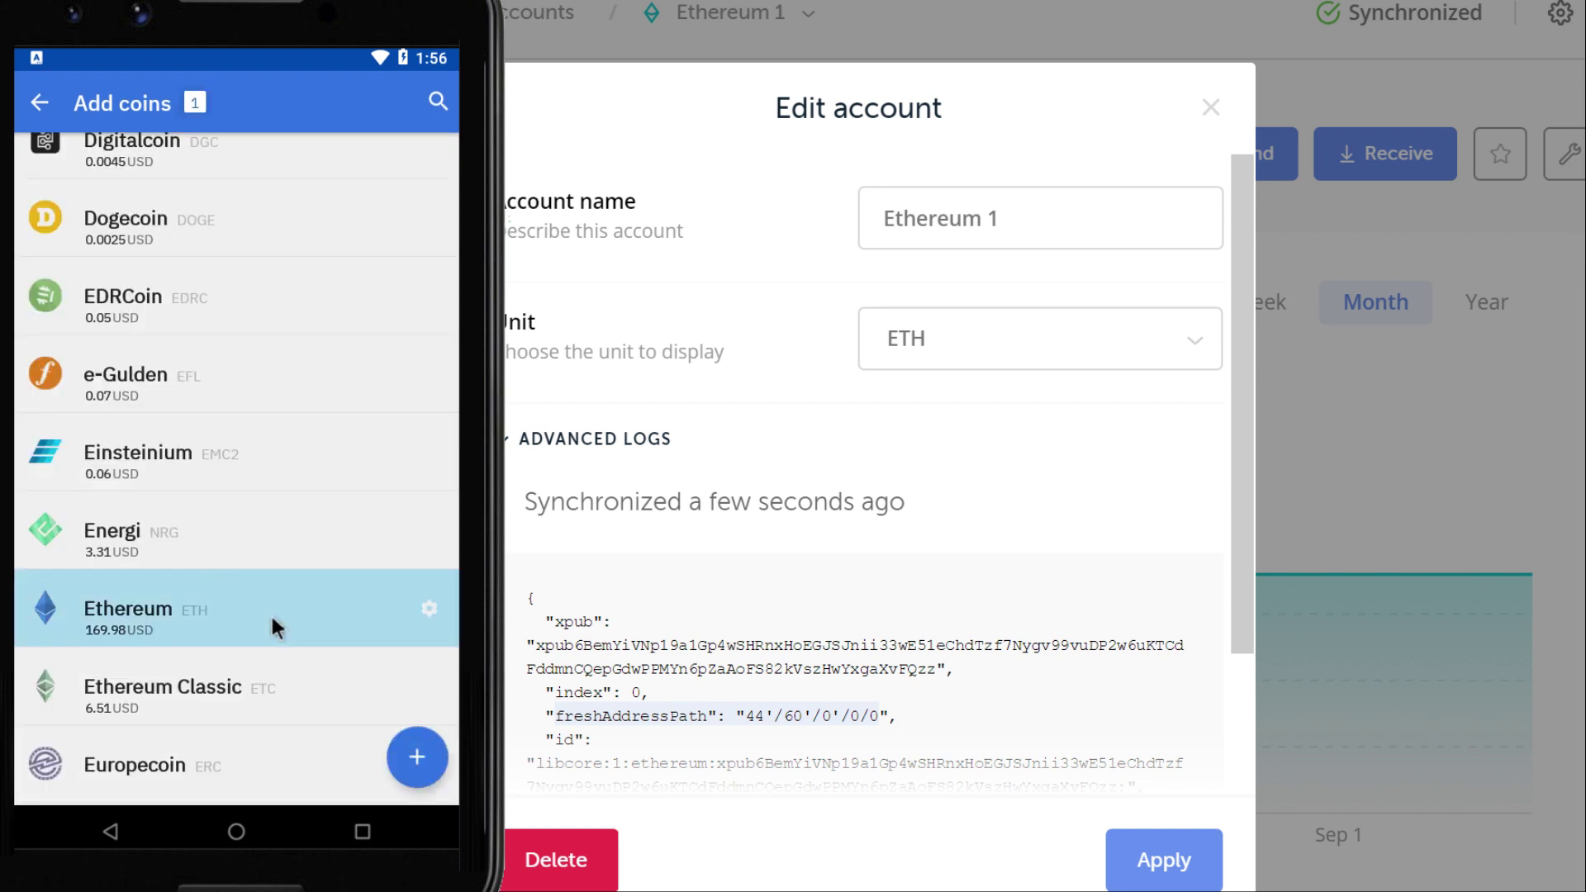
pyautogui.click(430, 609)
pyautogui.write('Ethereum')
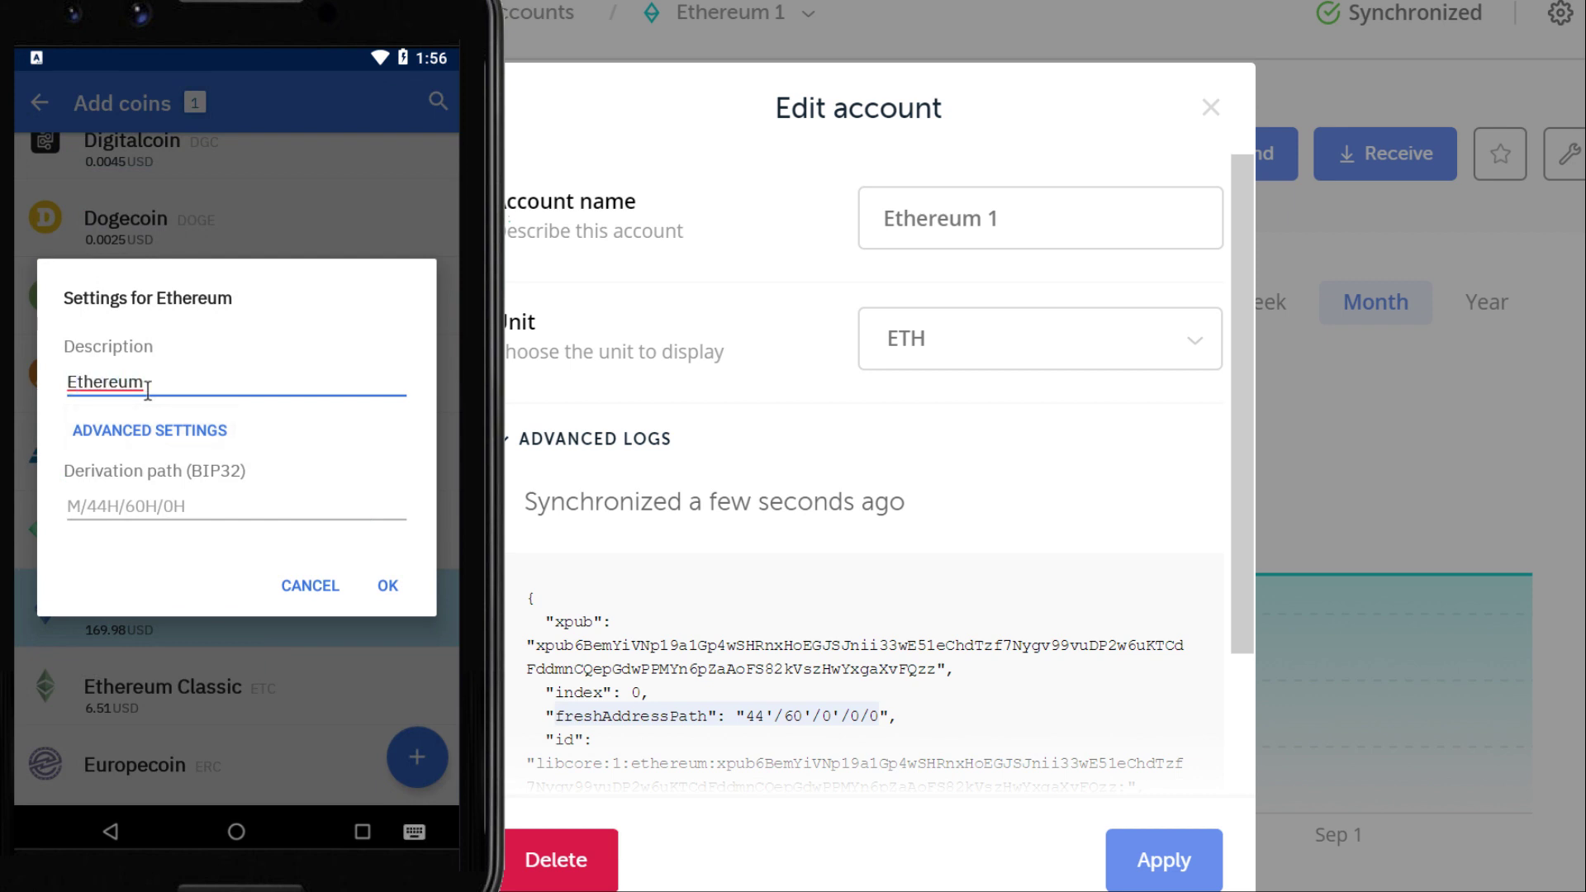
pyautogui.write(' Non-Legacy')
# Enter the derivation path M/44'/60'/0'/0 for the Ethereum account
pyautogui.press('Tab')
pyautogui.hotkey('shift', 'Tab')
pyautogui.press('Tab')
pyautogui.hotkey('shift', 'Tab')
pyautogui.press('Tab')
pyautogui.hotkey('shift', 'Tab')
pyautogui.press('Tab')
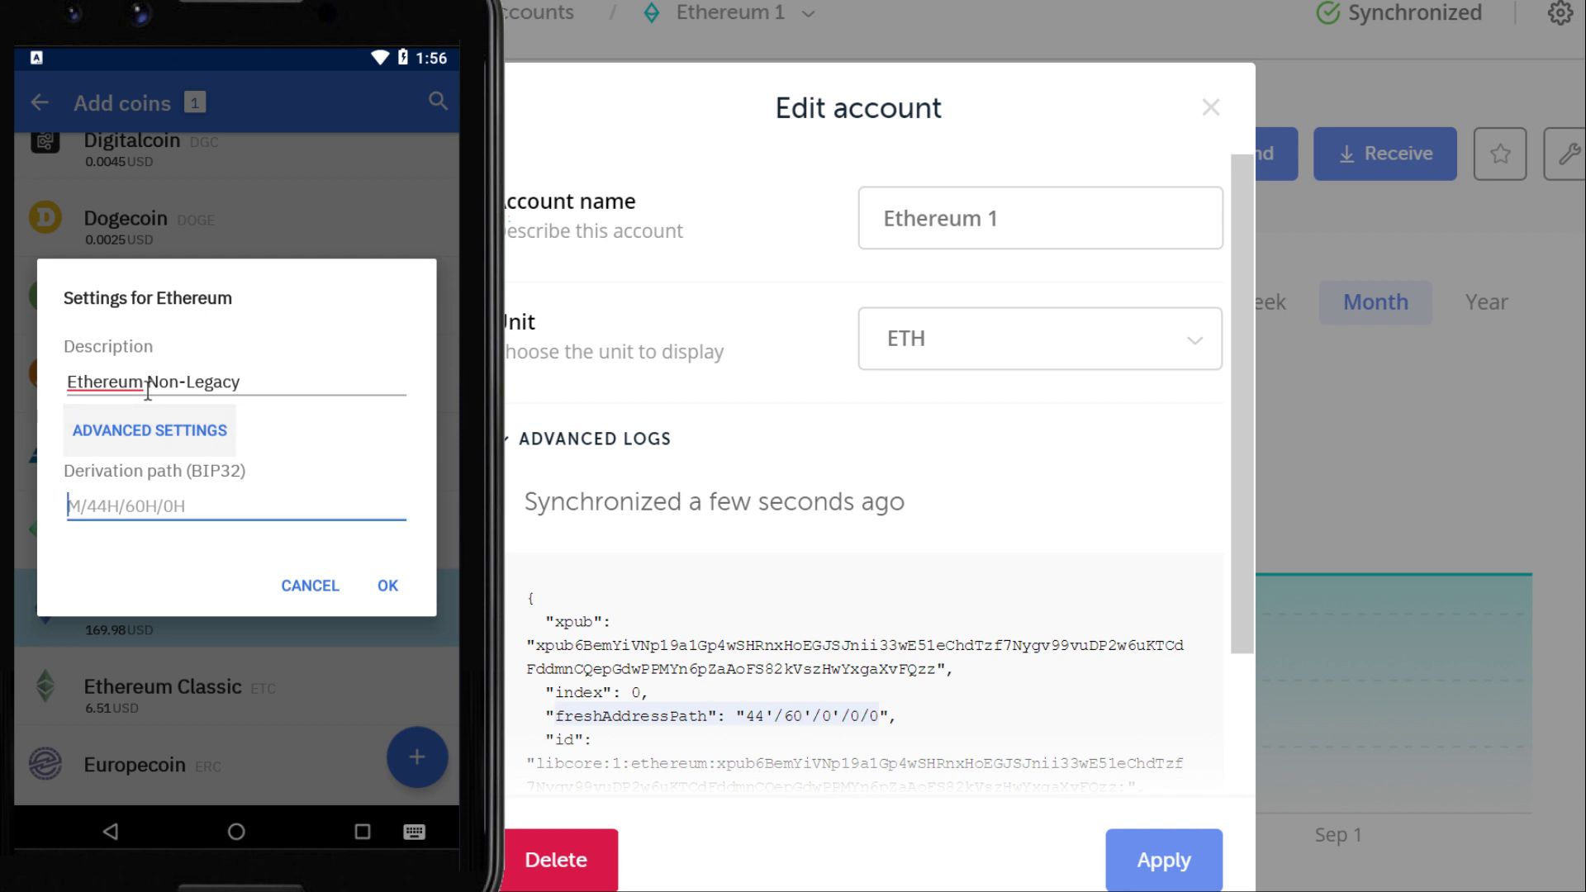
pyautogui.hotkey('shift', 'Tab')
pyautogui.press('Tab')
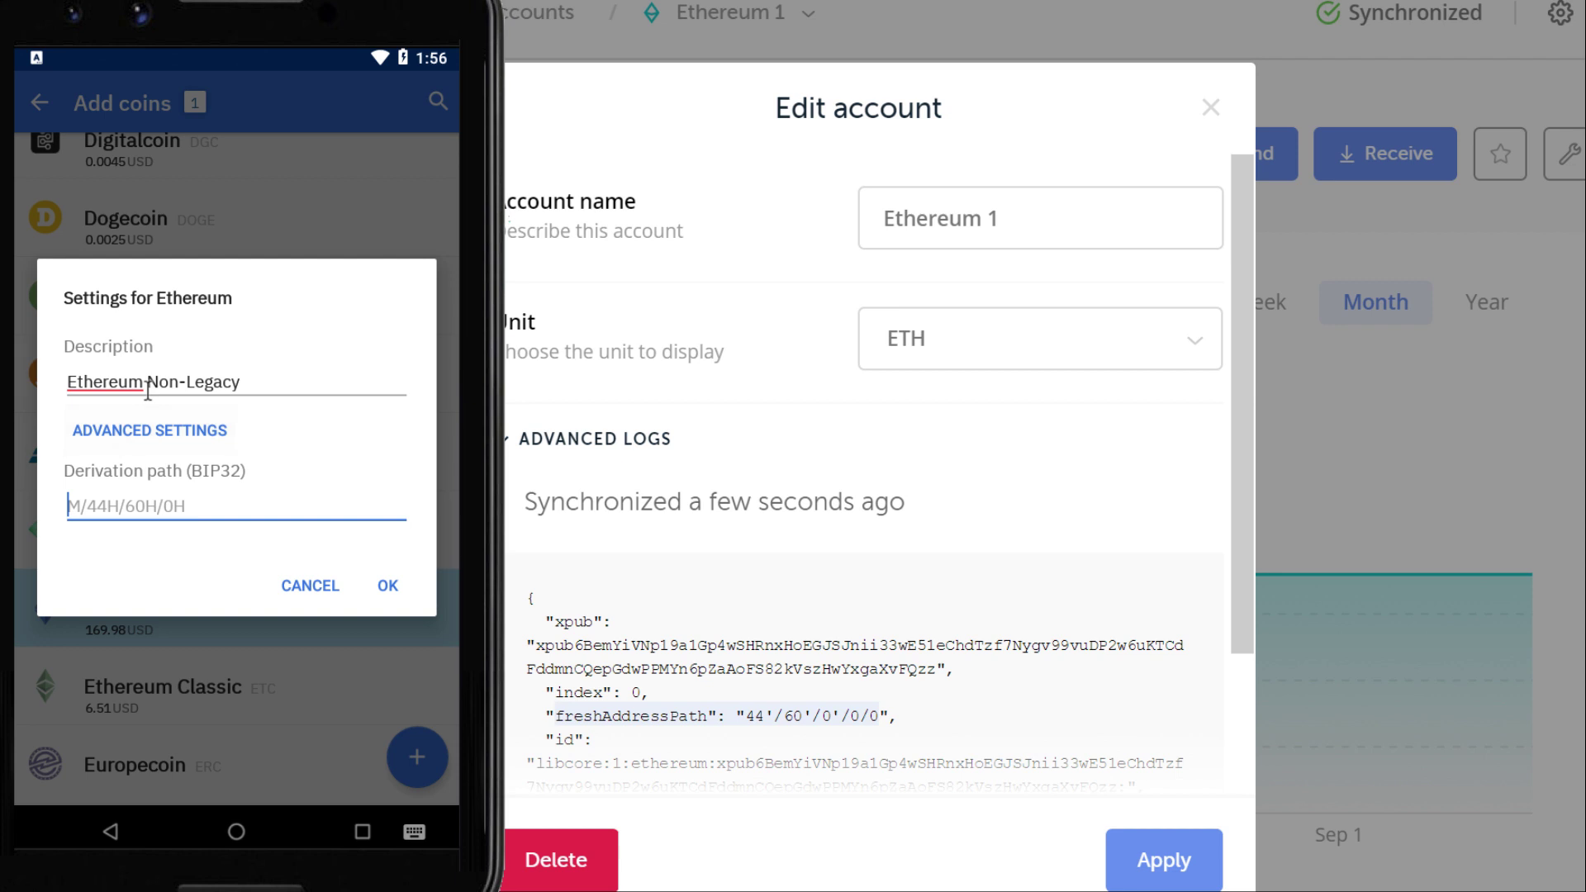
pyautogui.hotkey('shift', 'Tab')
pyautogui.press('Tab')
pyautogui.hotkey('shift', 'Tab')
pyautogui.press('Tab')
pyautogui.hotkey('shift', 'Tab')
pyautogui.press('Tab')
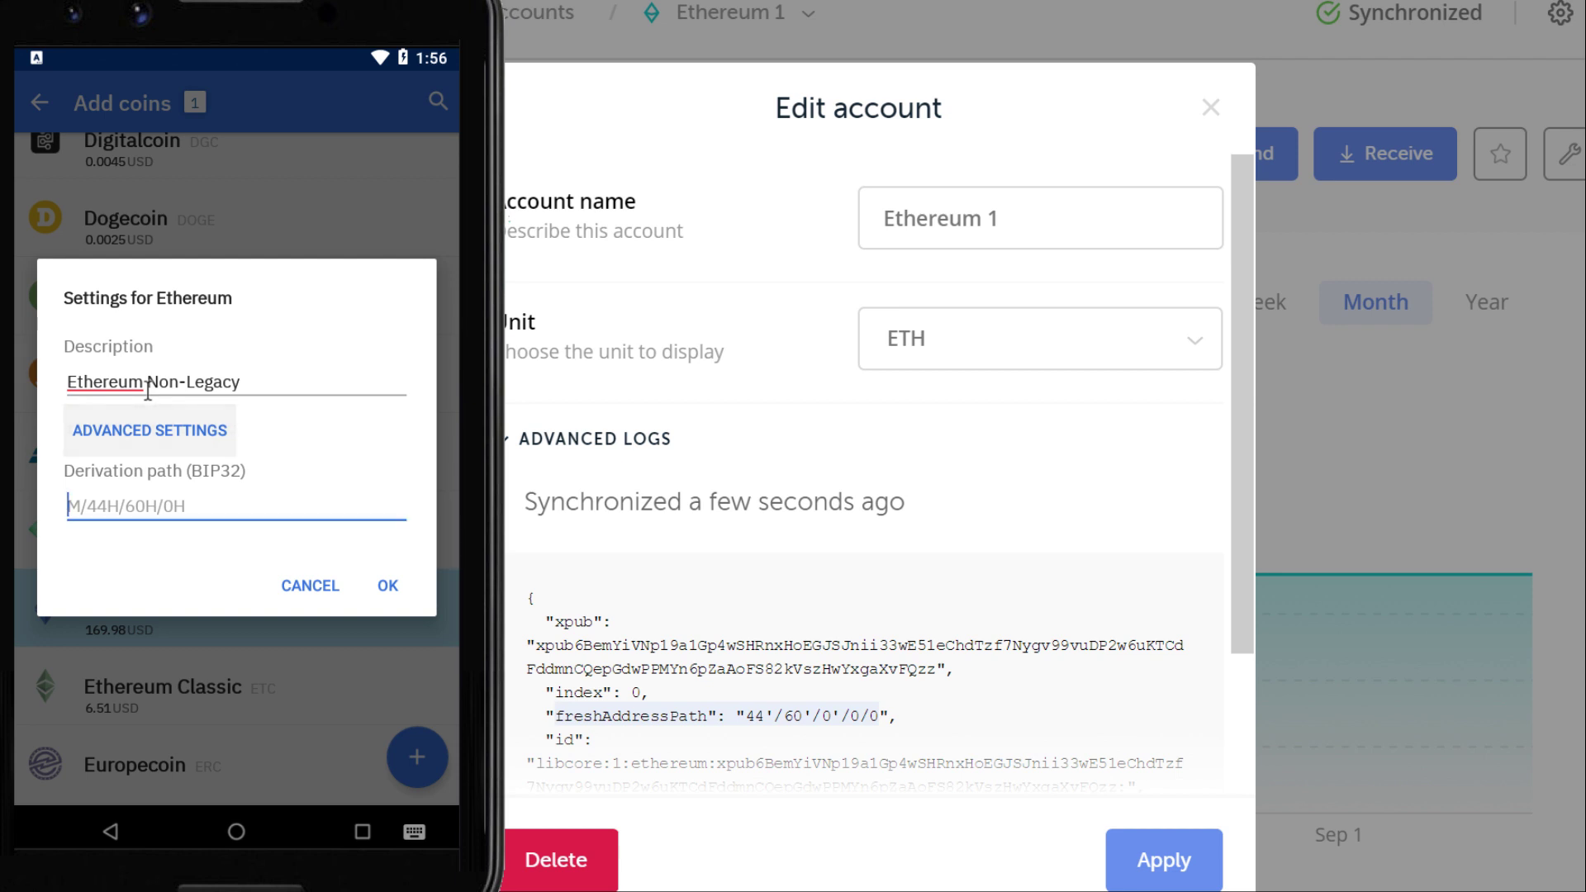
pyautogui.write("M/44'")
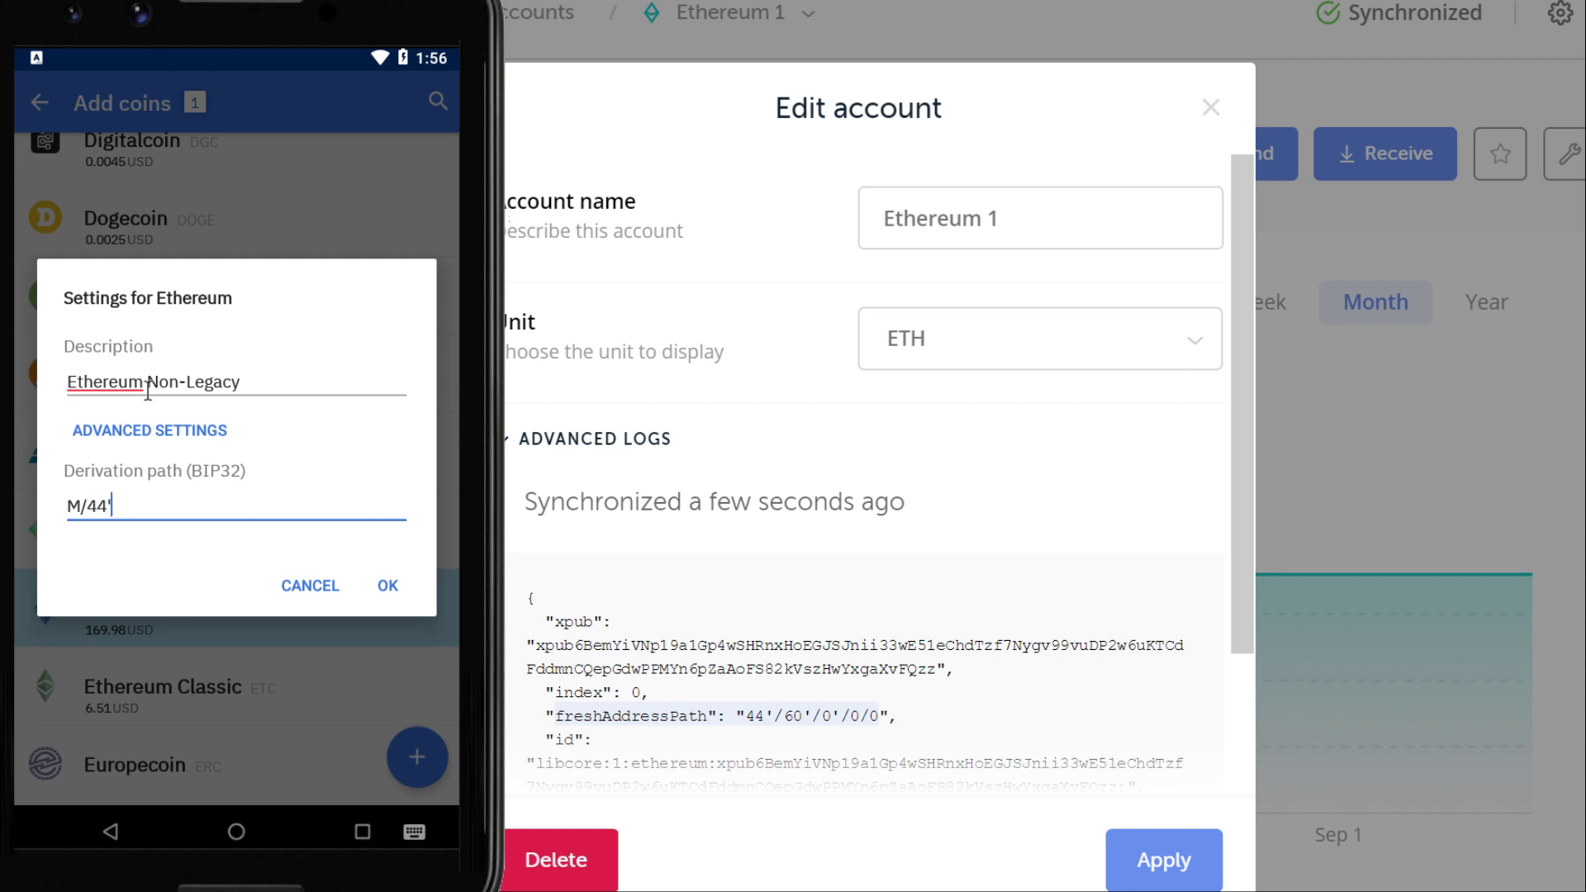
pyautogui.write("/60'/0'/0")
# Confirm the Ethereum settings, add the account, and paste the wallet password
pyautogui.click(385, 587)
pyautogui.click(418, 756)
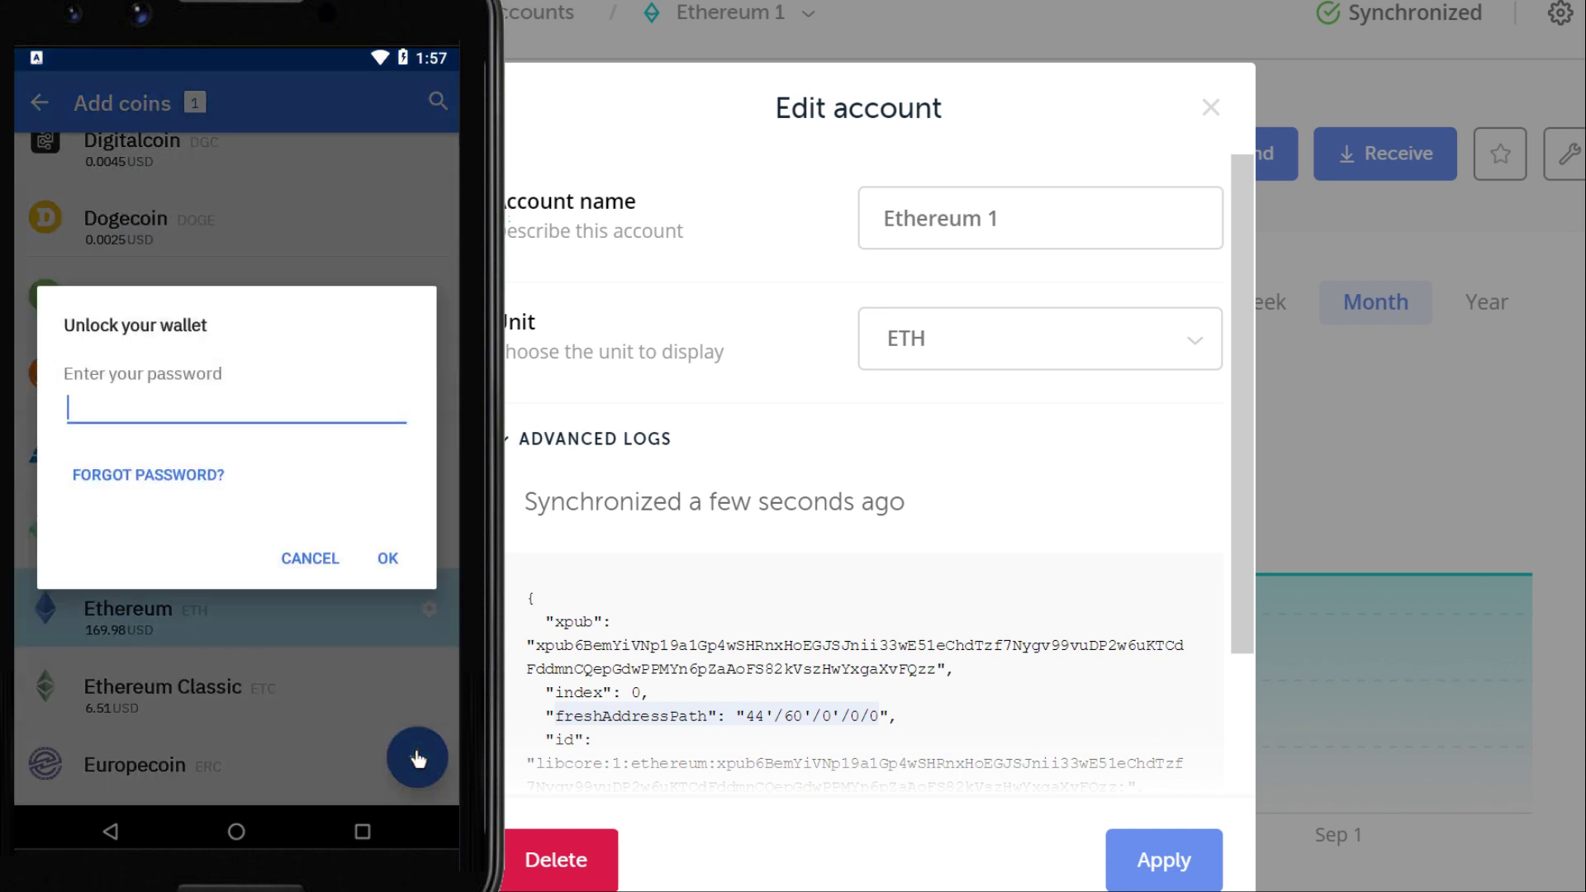
pyautogui.hotkey('ctrl', 'v')
# Confirm the wallet password so the Ethereum Non-Legacy account is created and listed
pyautogui.click(388, 558)
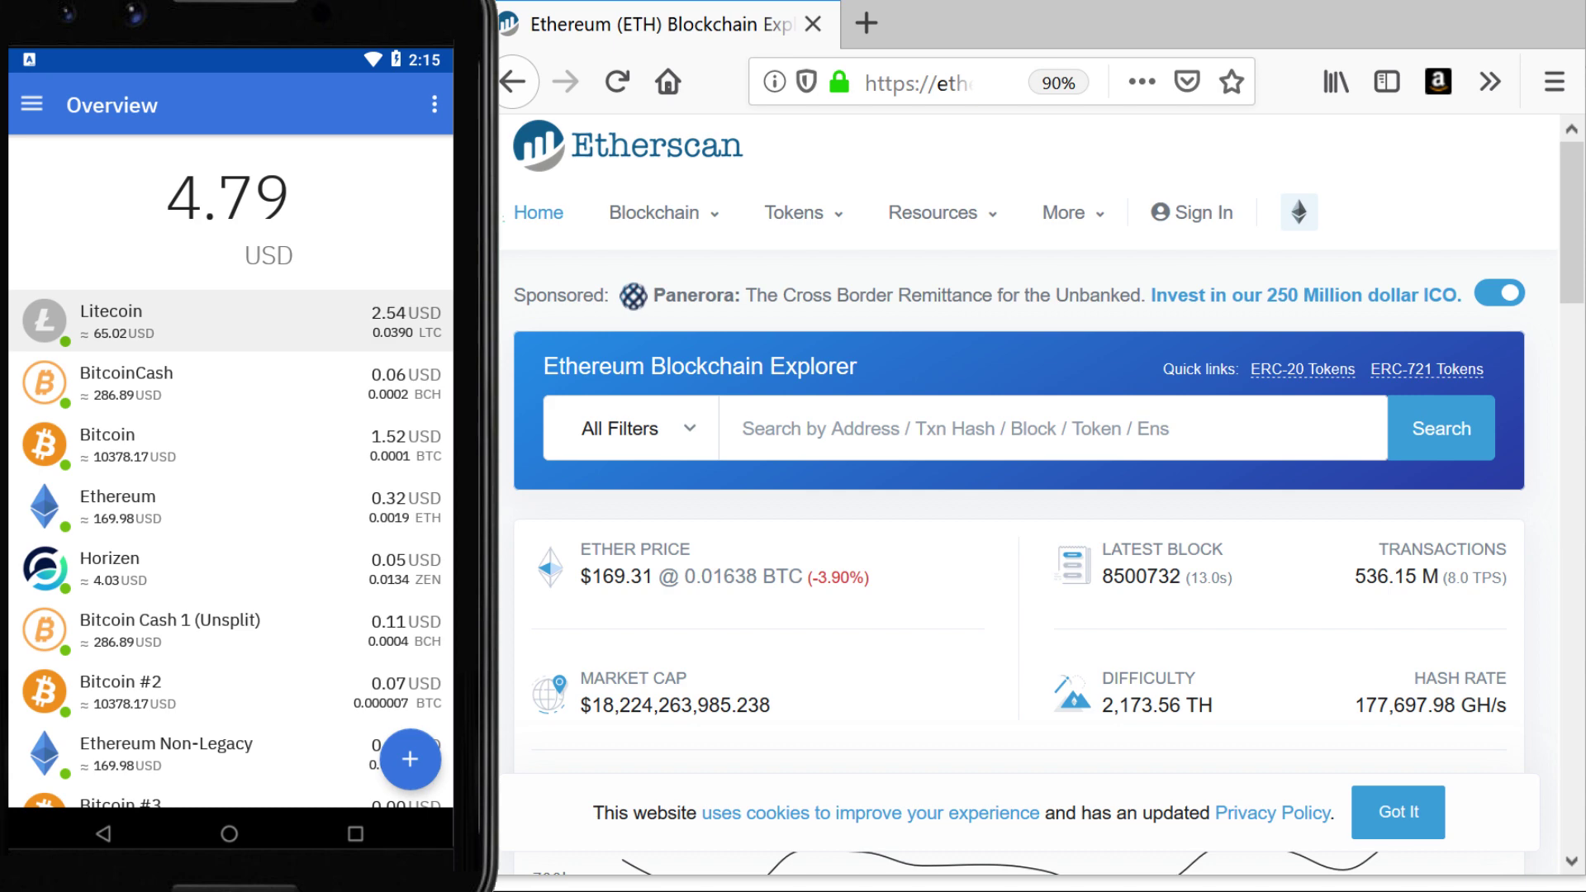
# Under Add Tokens, pick the Ethereum blockchain and account, then choose Add token manually
pyautogui.click(398, 764)
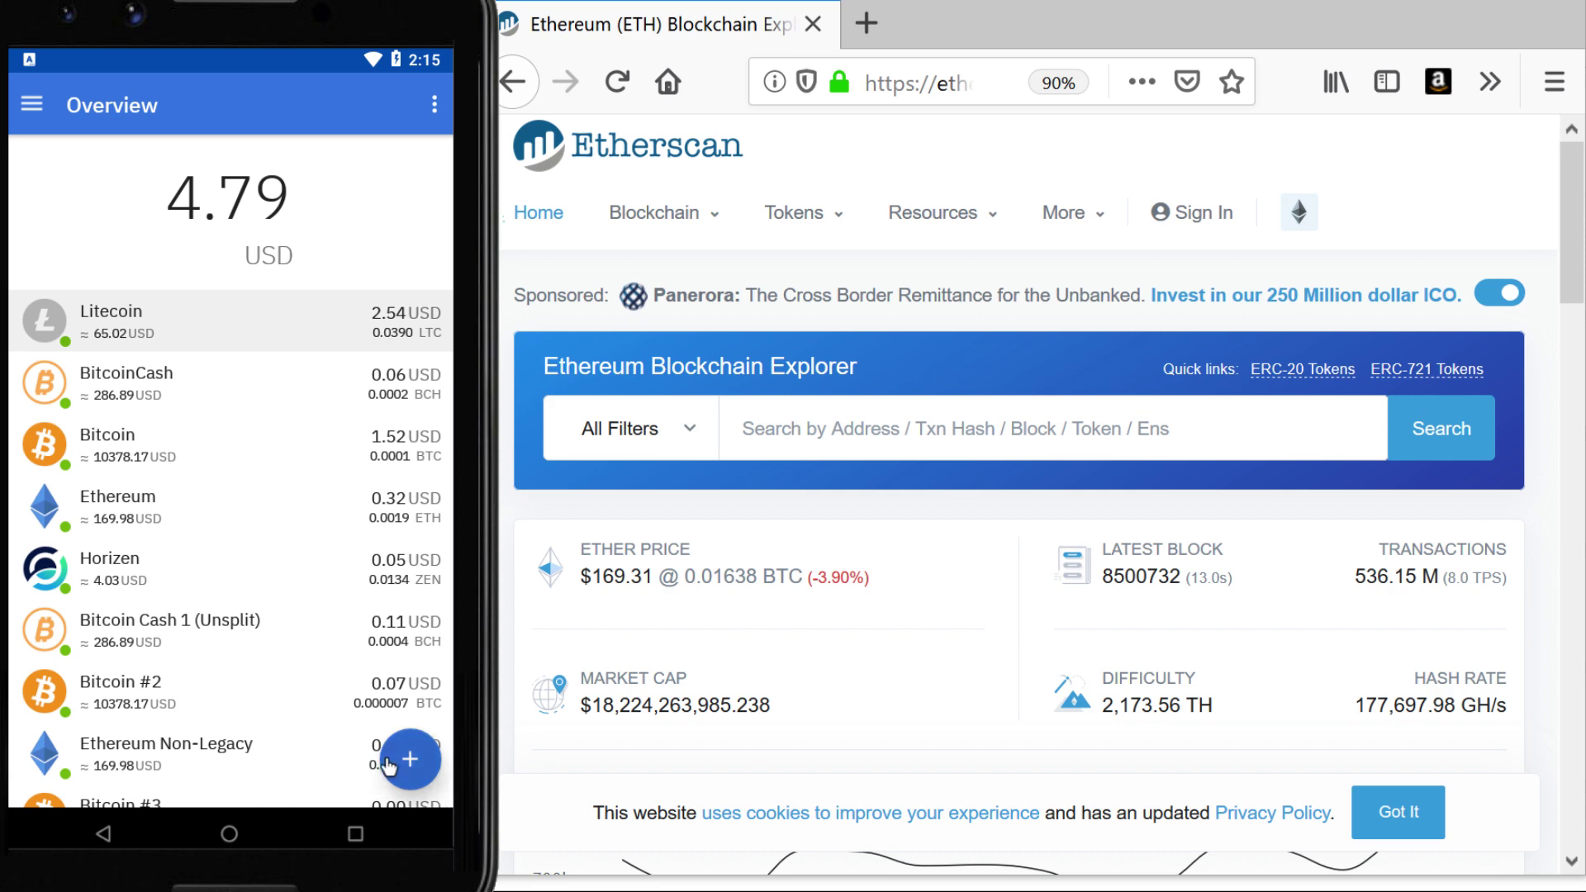
pyautogui.click(400, 635)
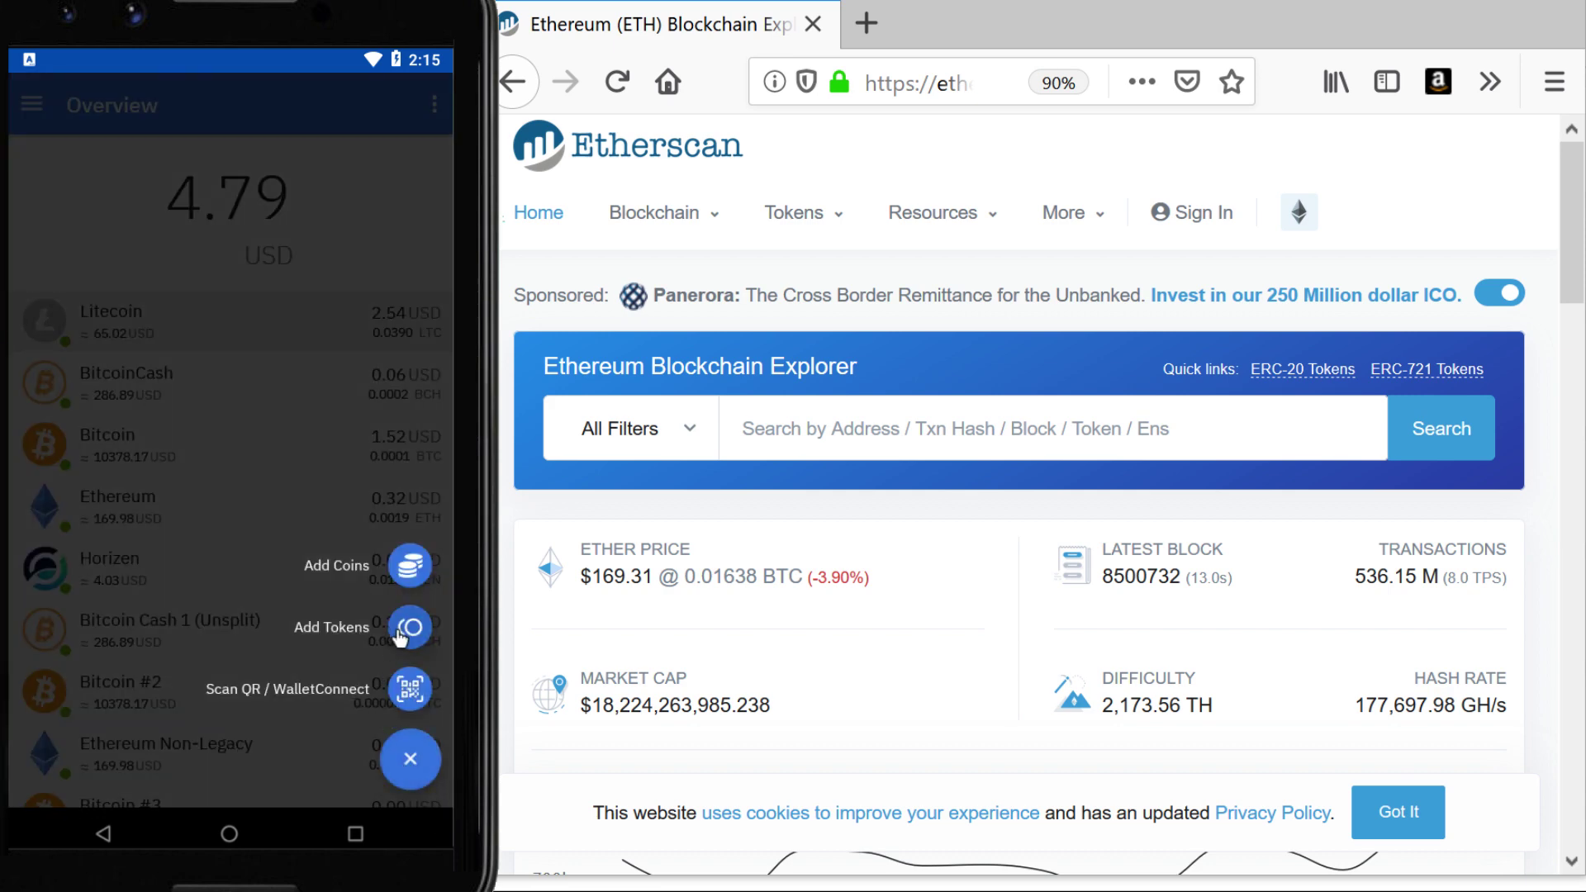
pyautogui.click(86, 212)
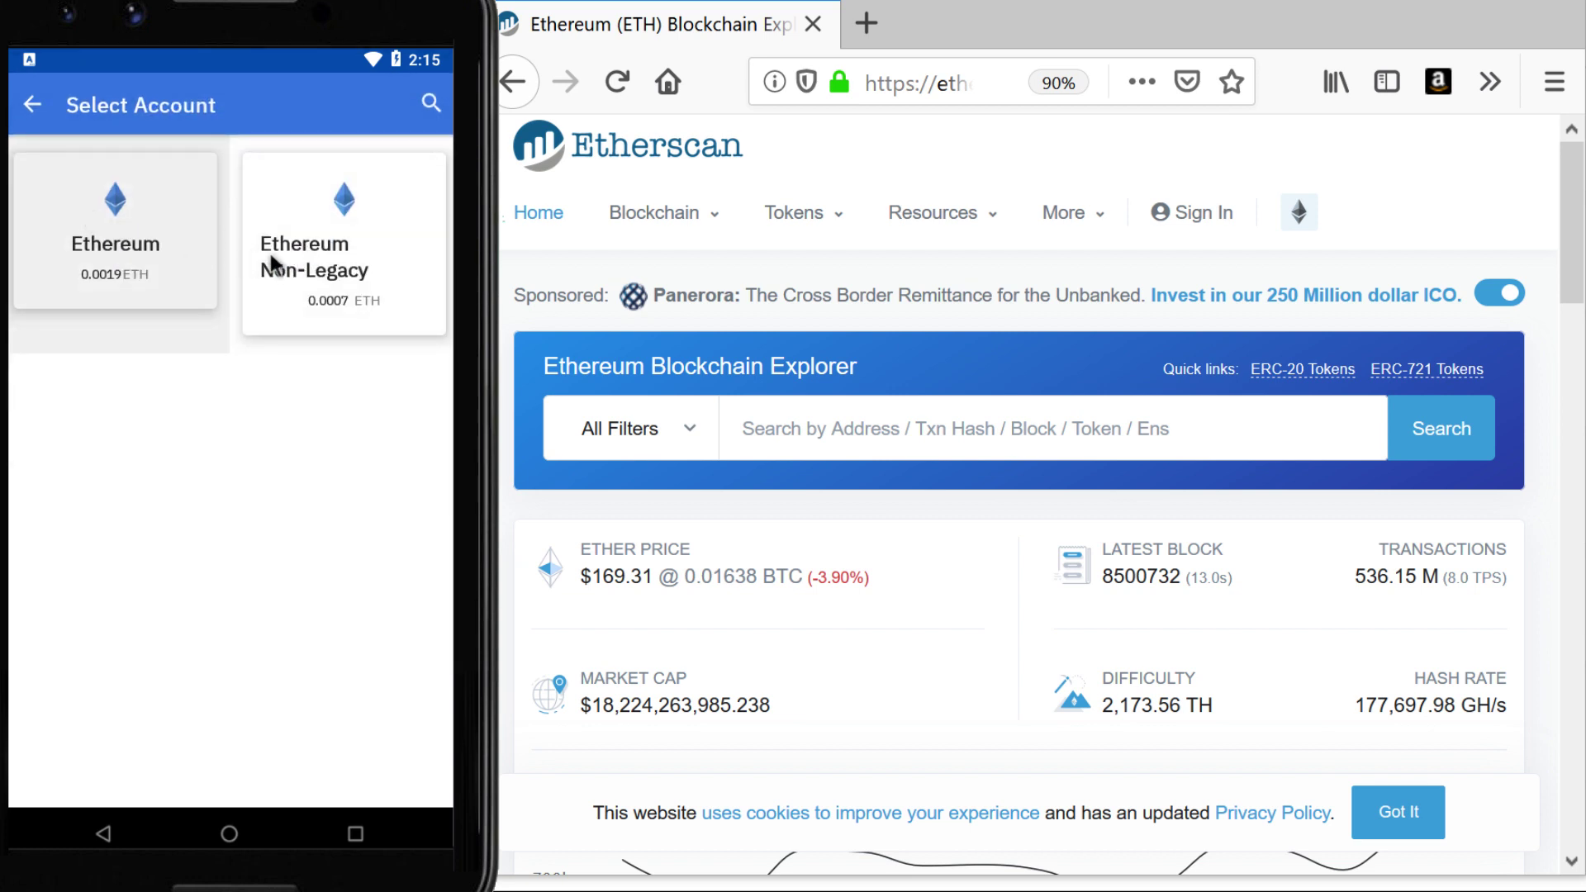
pyautogui.click(144, 258)
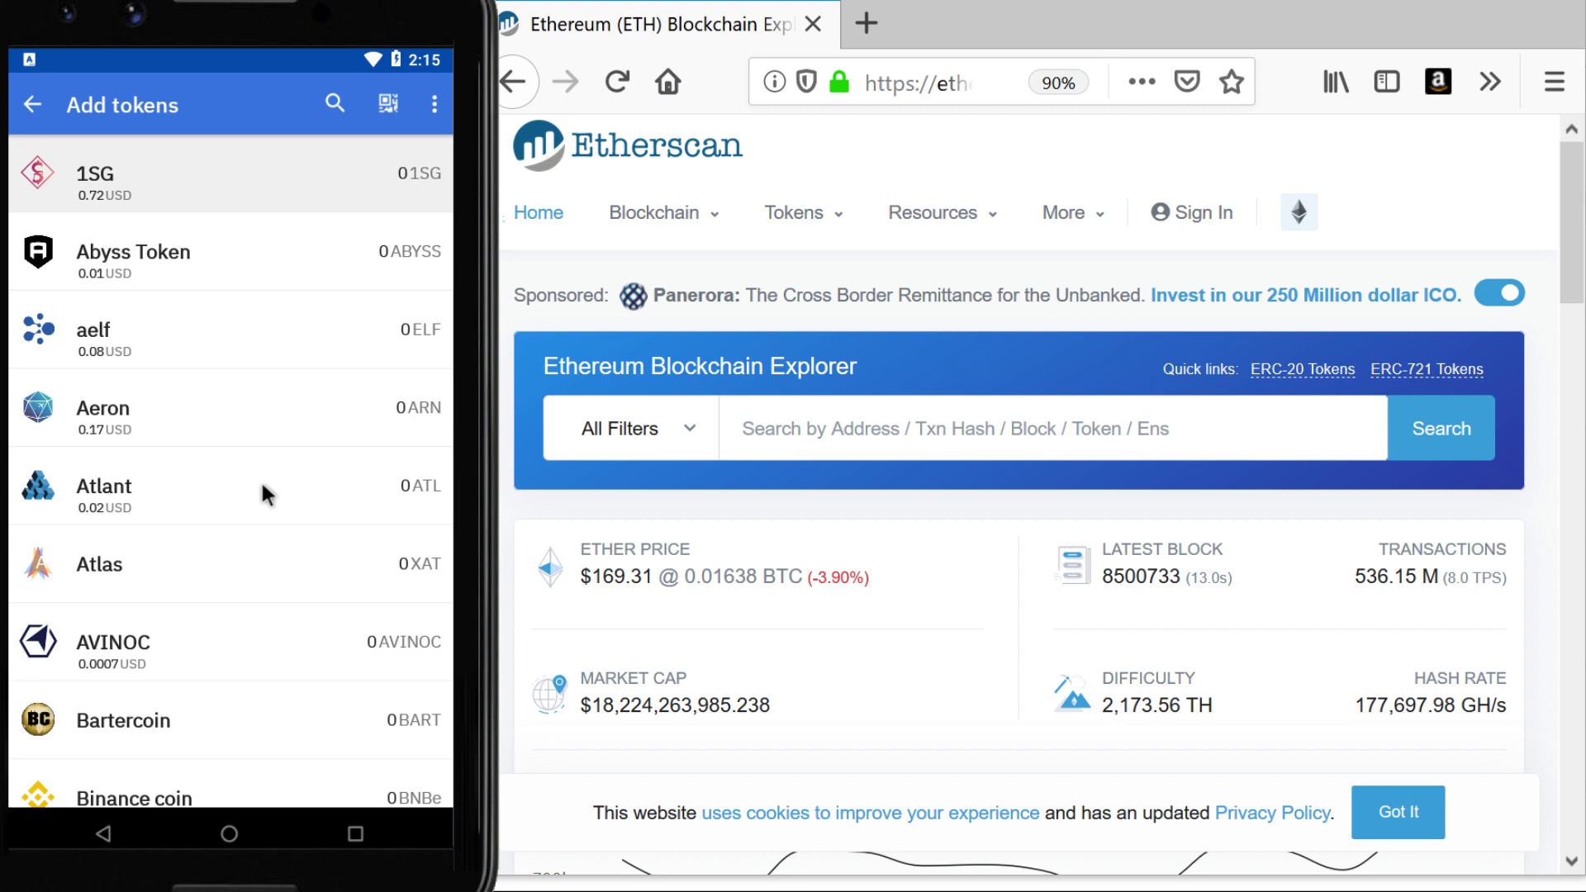
pyautogui.scroll(-15, 260, 479)
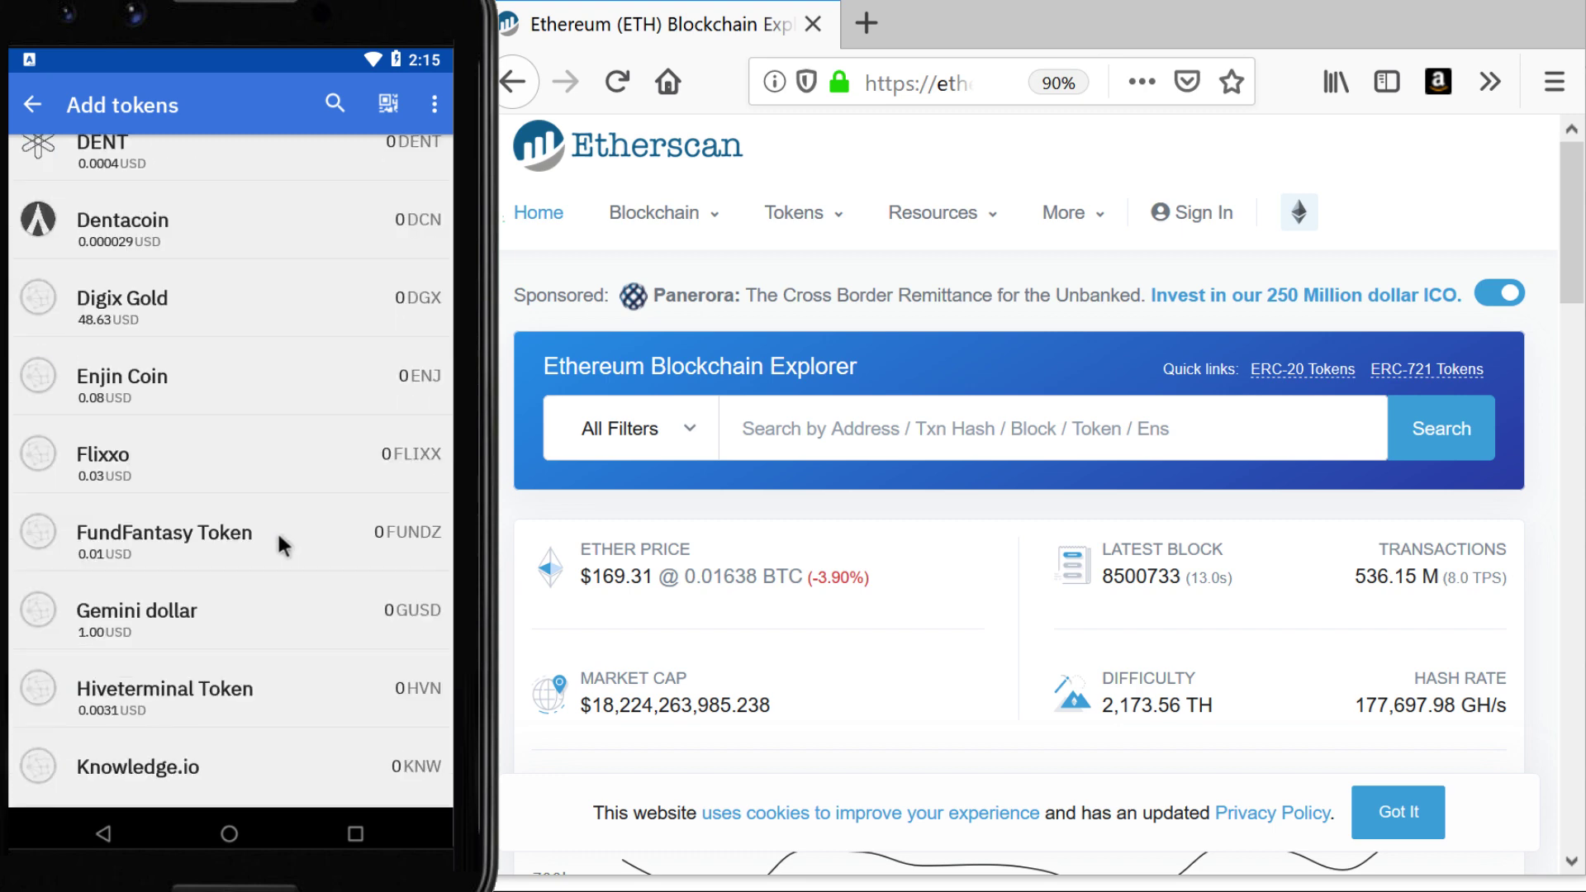
pyautogui.scroll(-1, 276, 531)
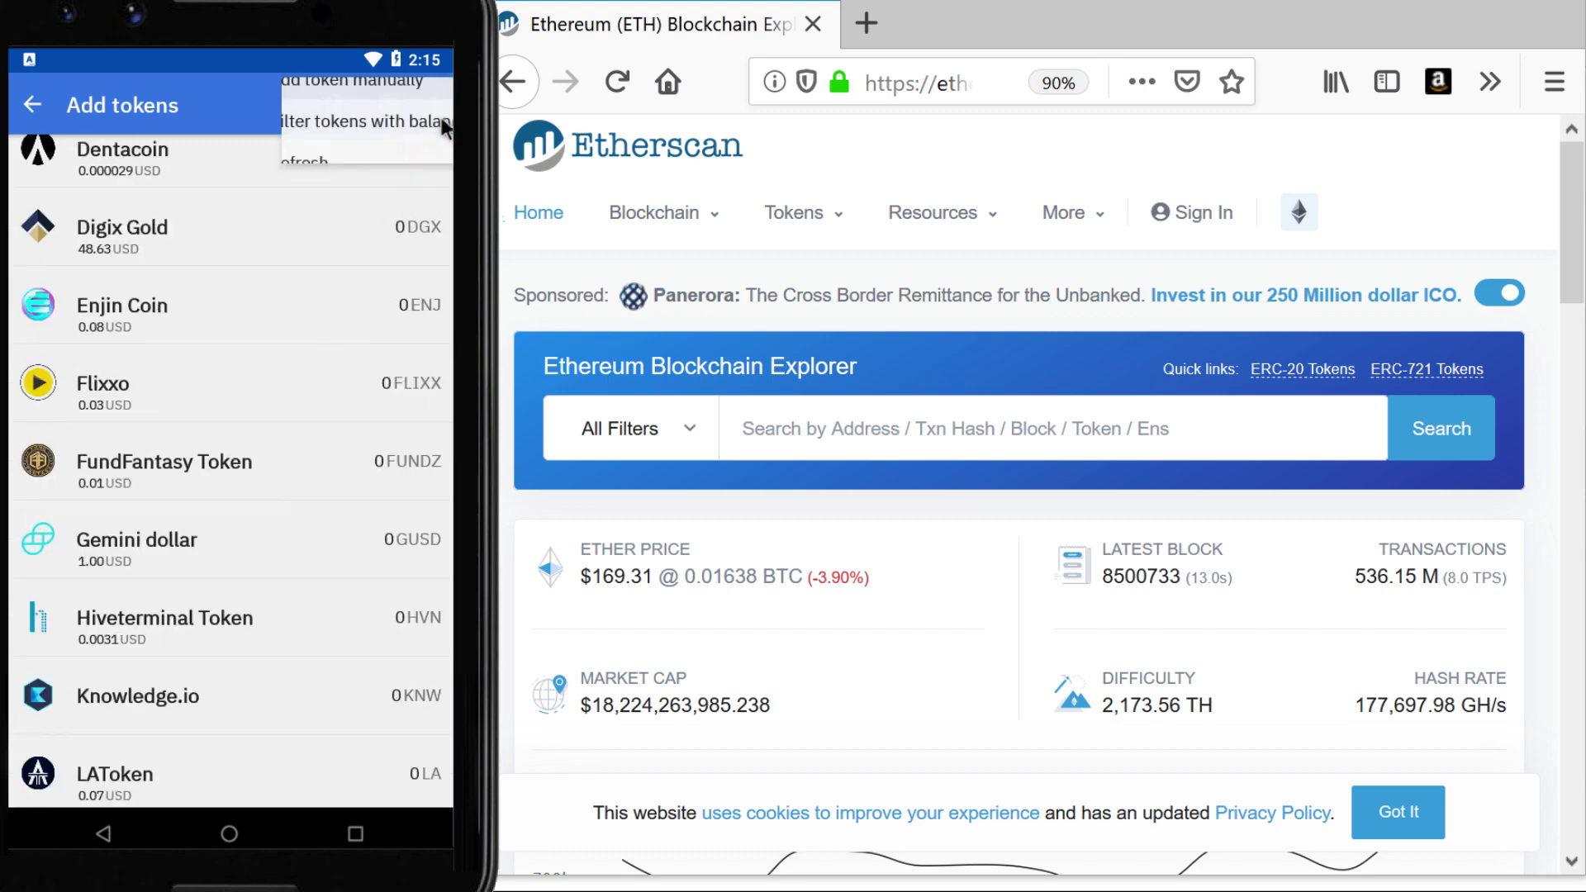
pyautogui.click(355, 104)
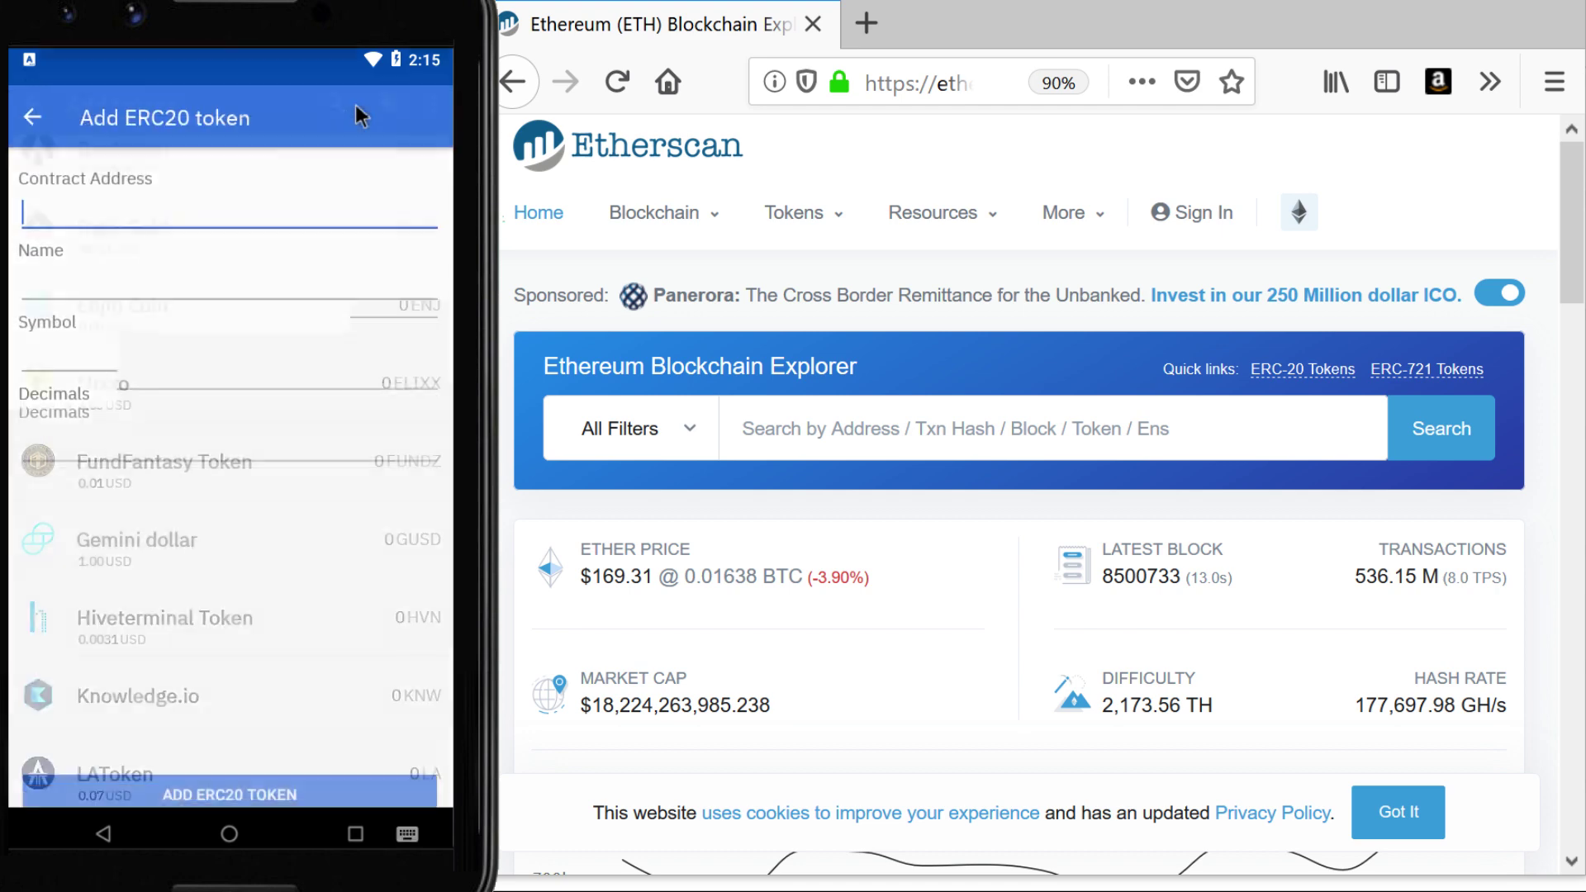
# Open the Tether USD token page from Etherscan's ERC-20 Top Tokens list
pyautogui.moveTo(810, 216)
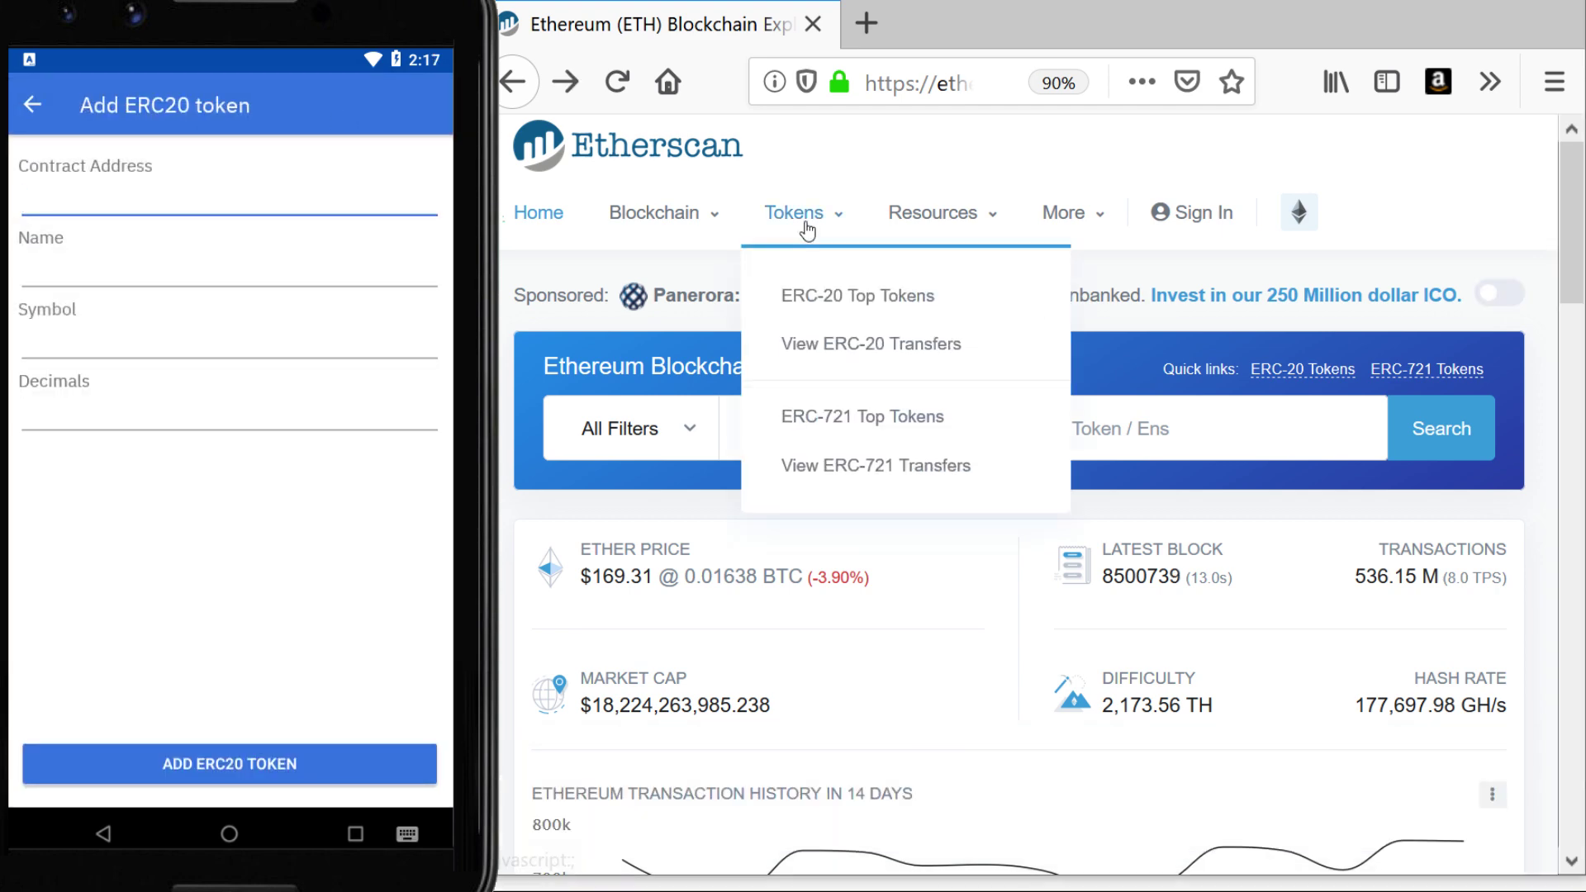
pyautogui.click(828, 297)
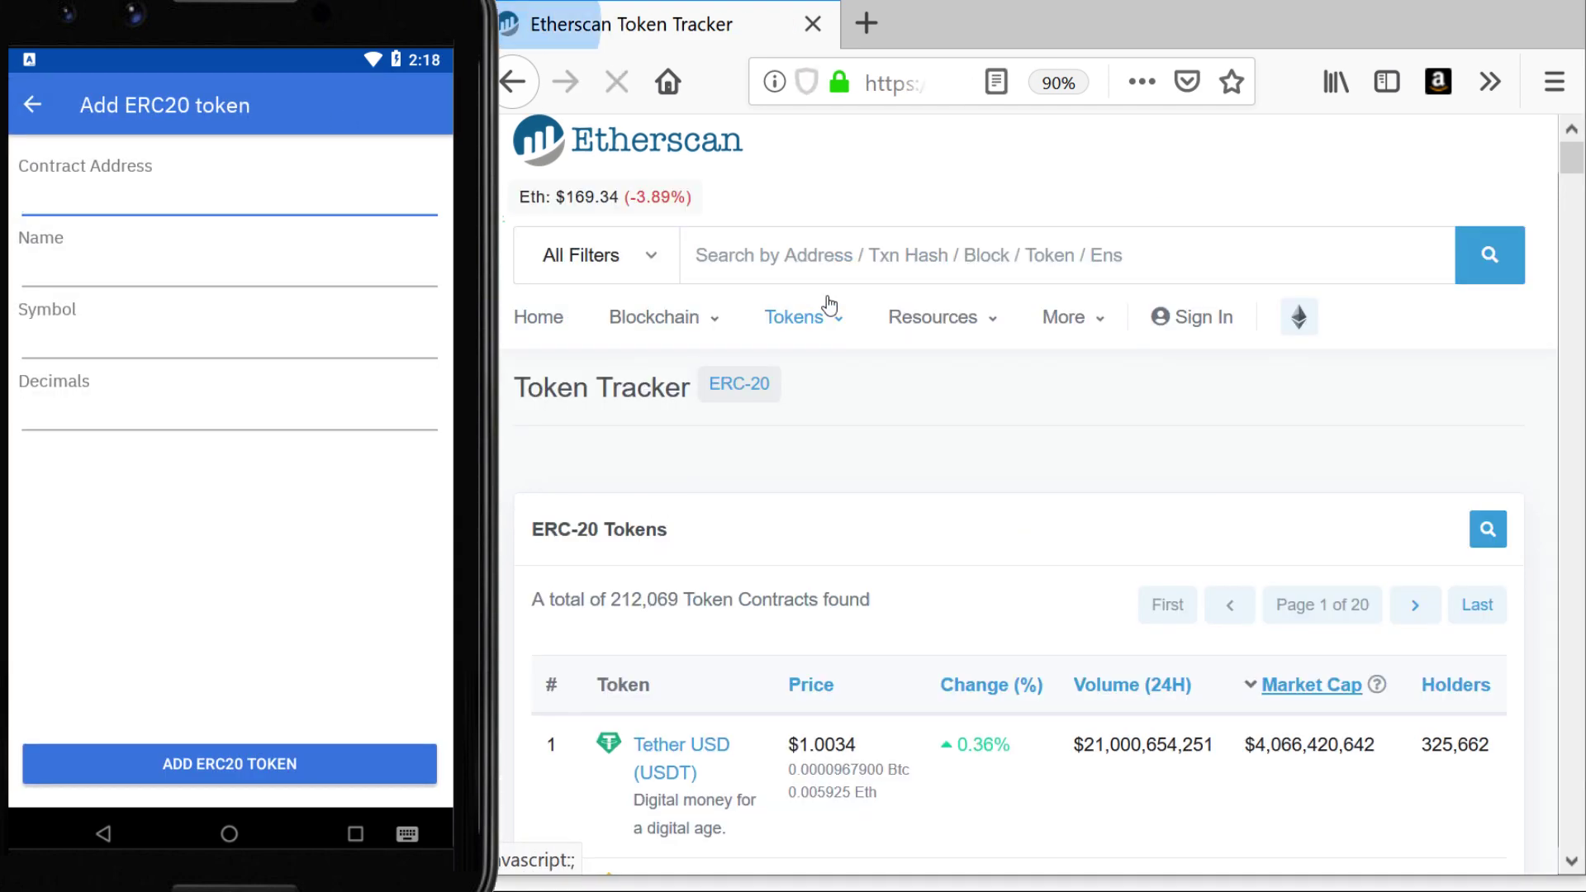
pyautogui.moveTo(933, 318)
pyautogui.scroll(-2, 1086, 602)
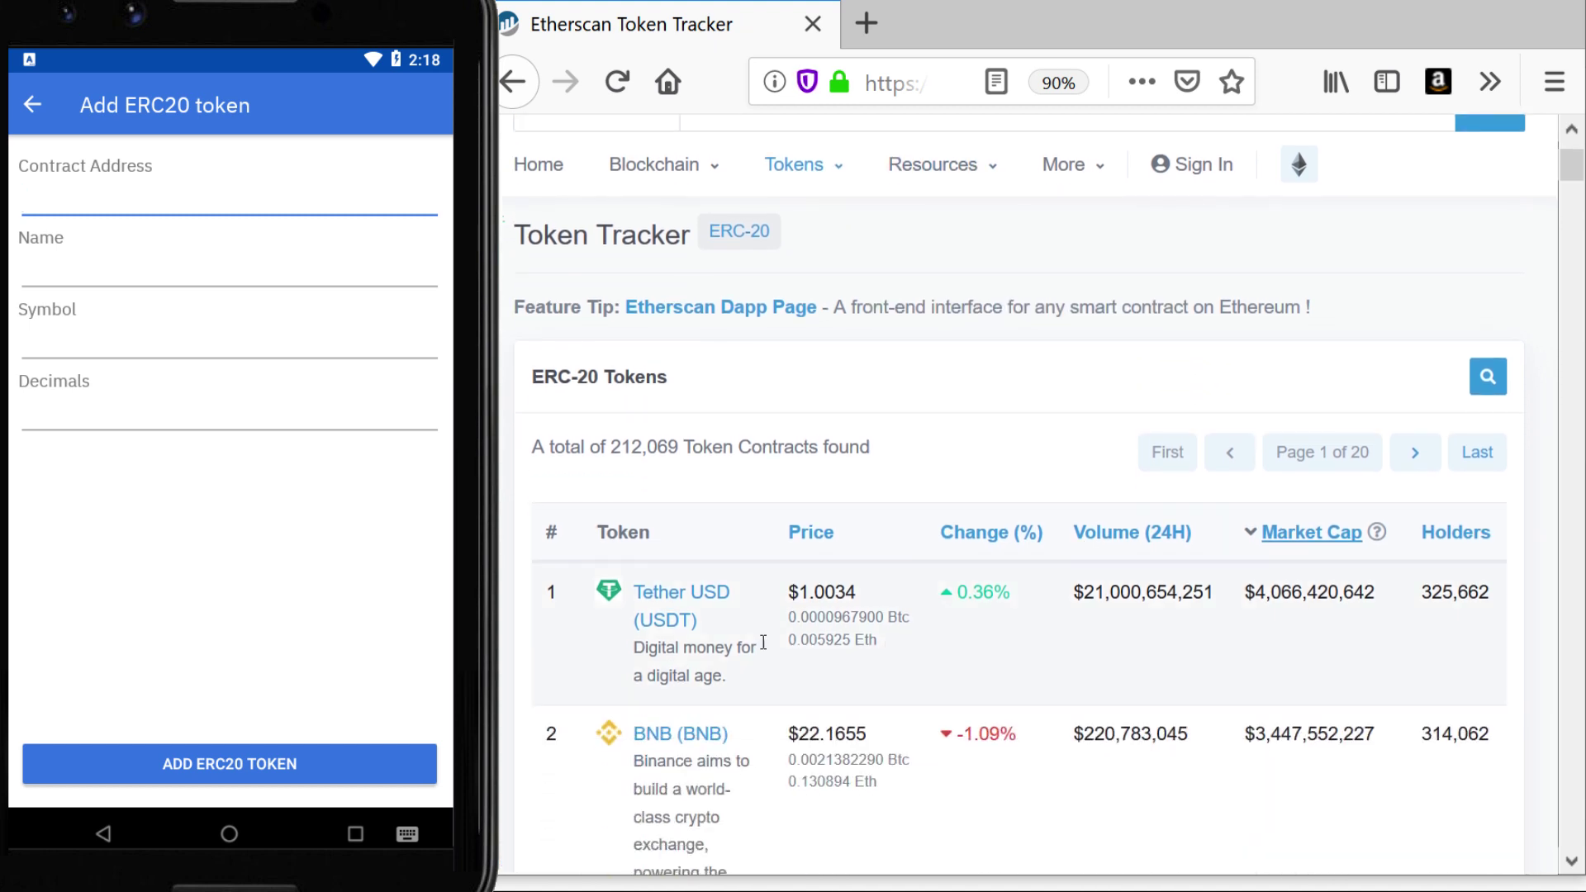
pyautogui.click(675, 593)
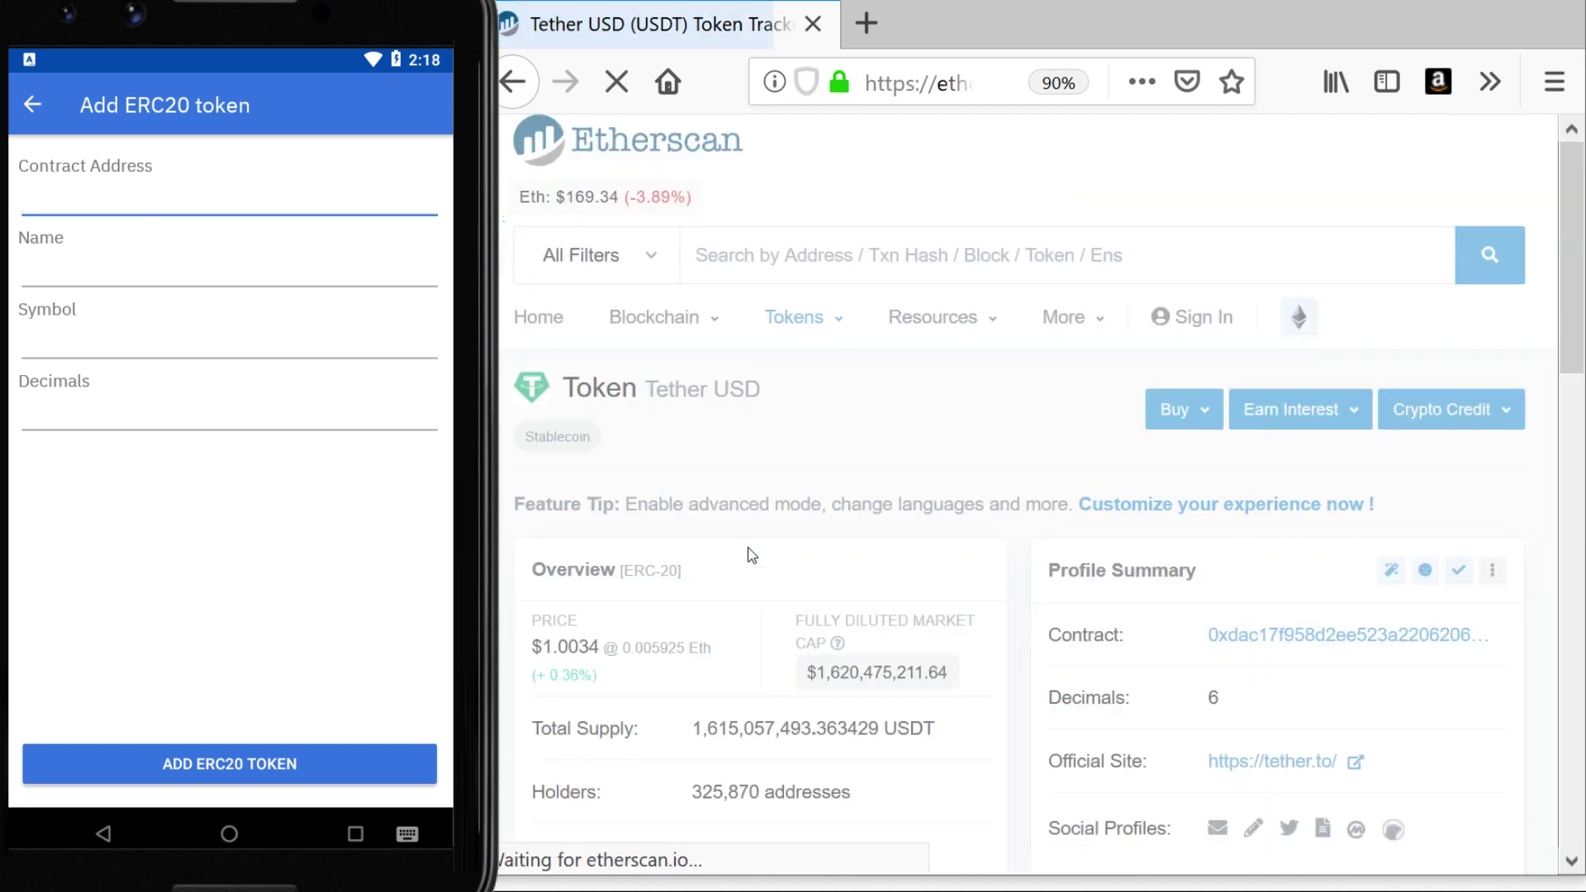
# Open Tether USD's contract address in a new tab and select the full address
pyautogui.scroll(-2, 1026, 426)
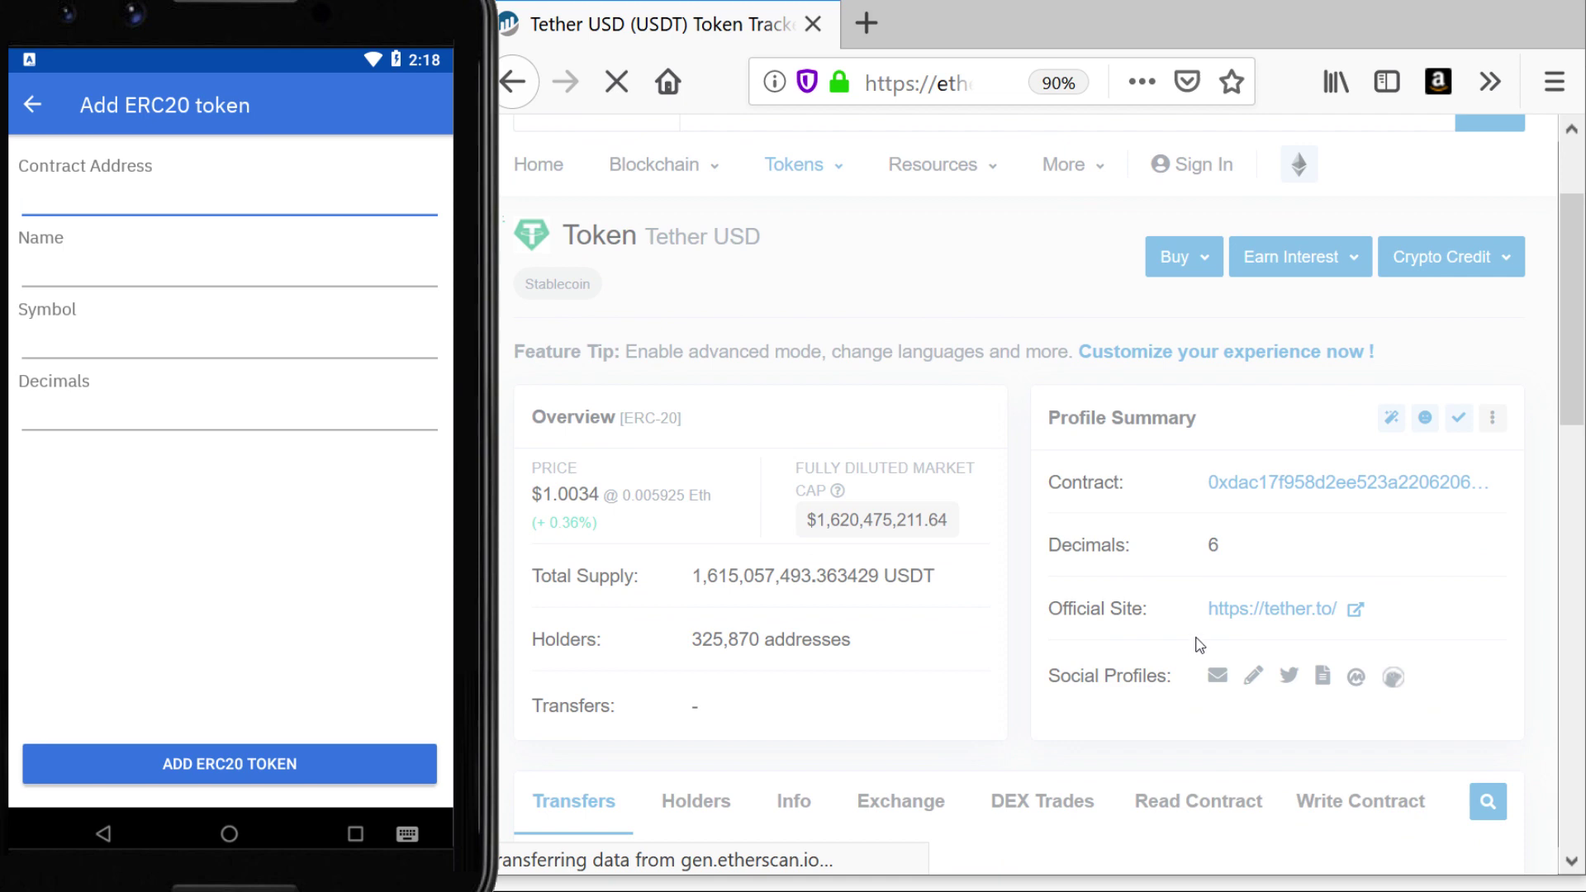
pyautogui.rightClick(1329, 488)
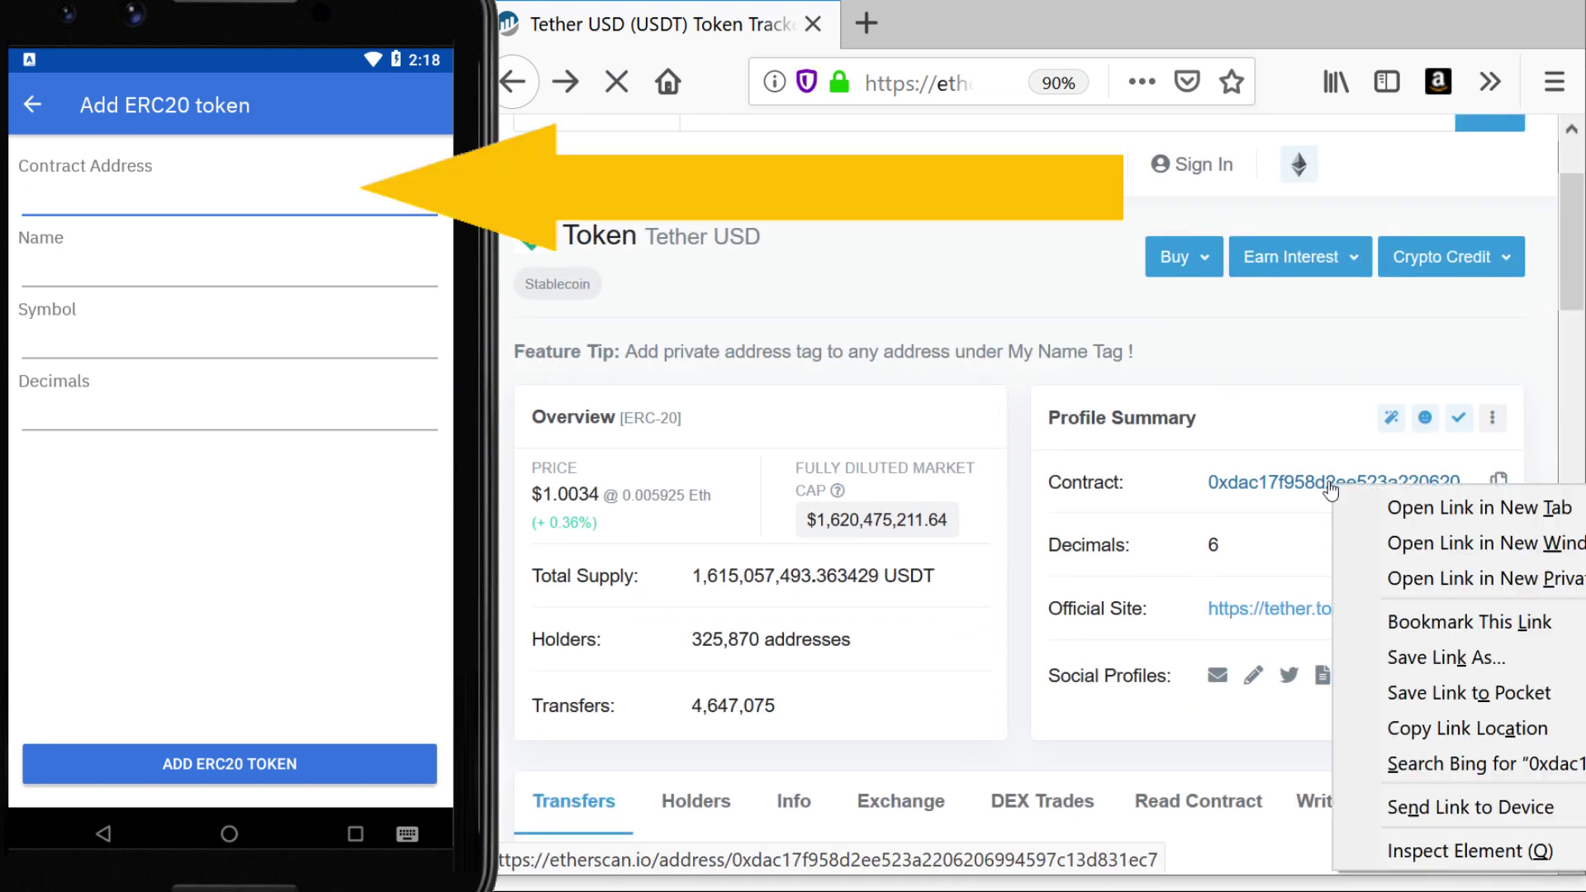
pyautogui.click(1343, 502)
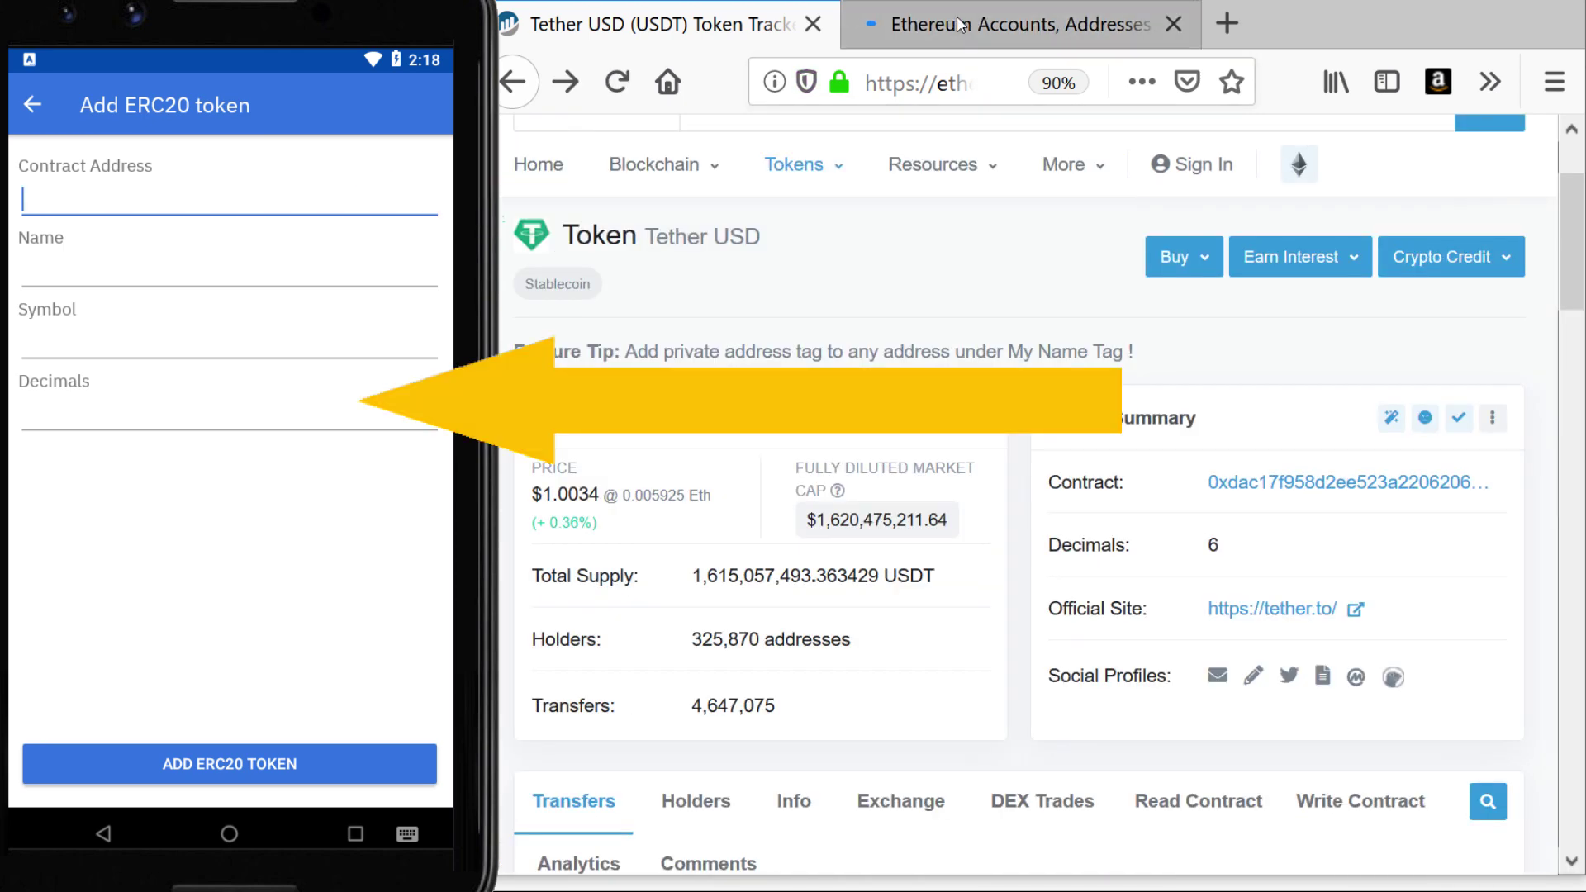
pyautogui.hotkey('ctrl', 'Tab')
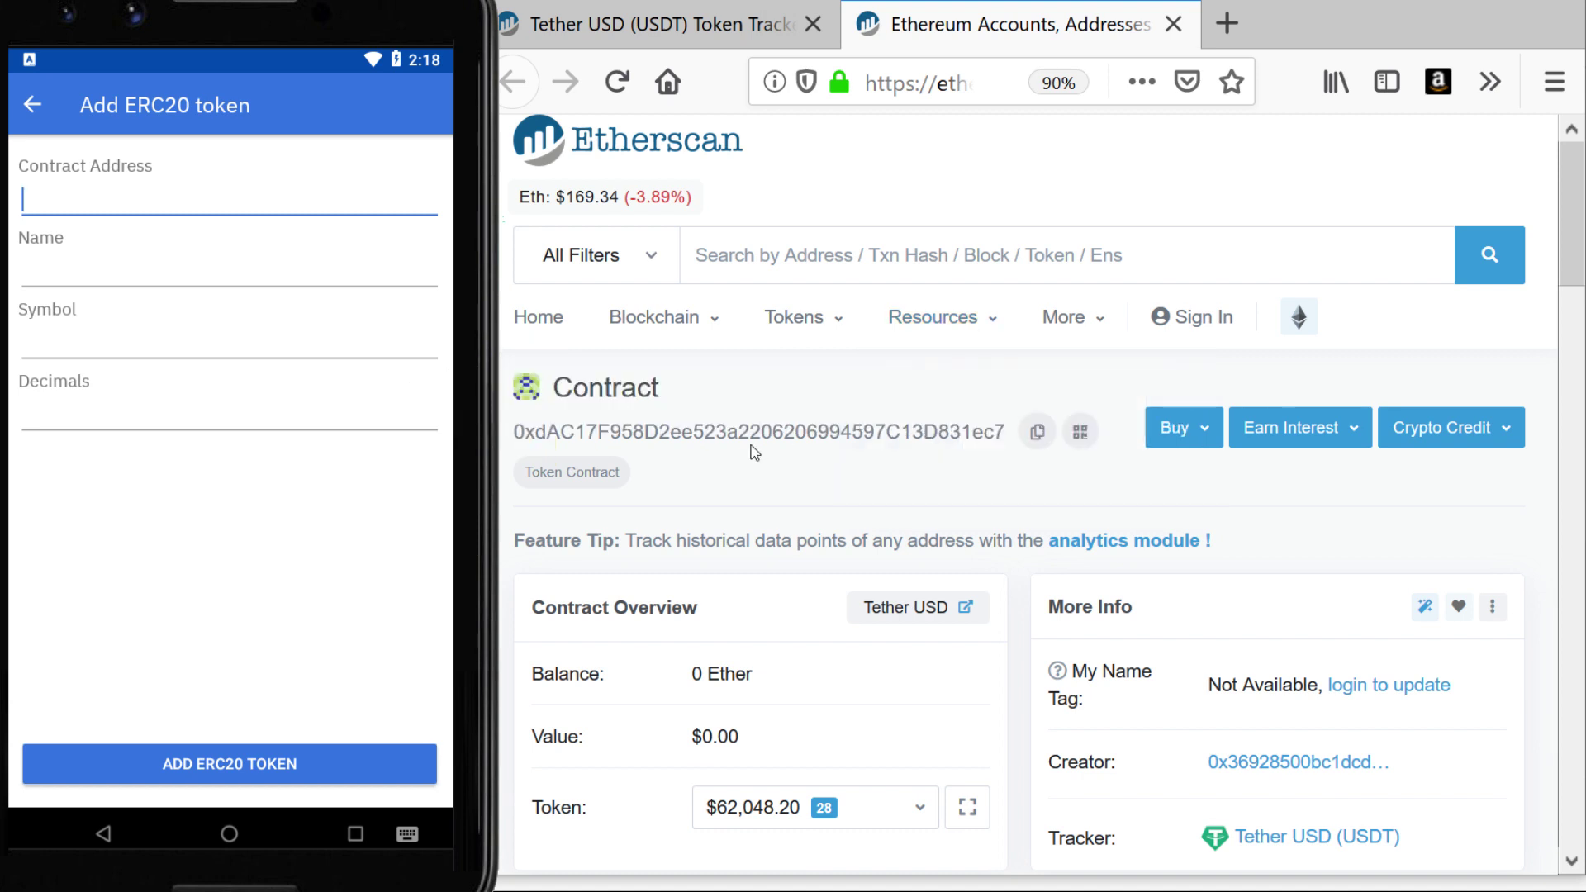
pyautogui.doubleClick(756, 432)
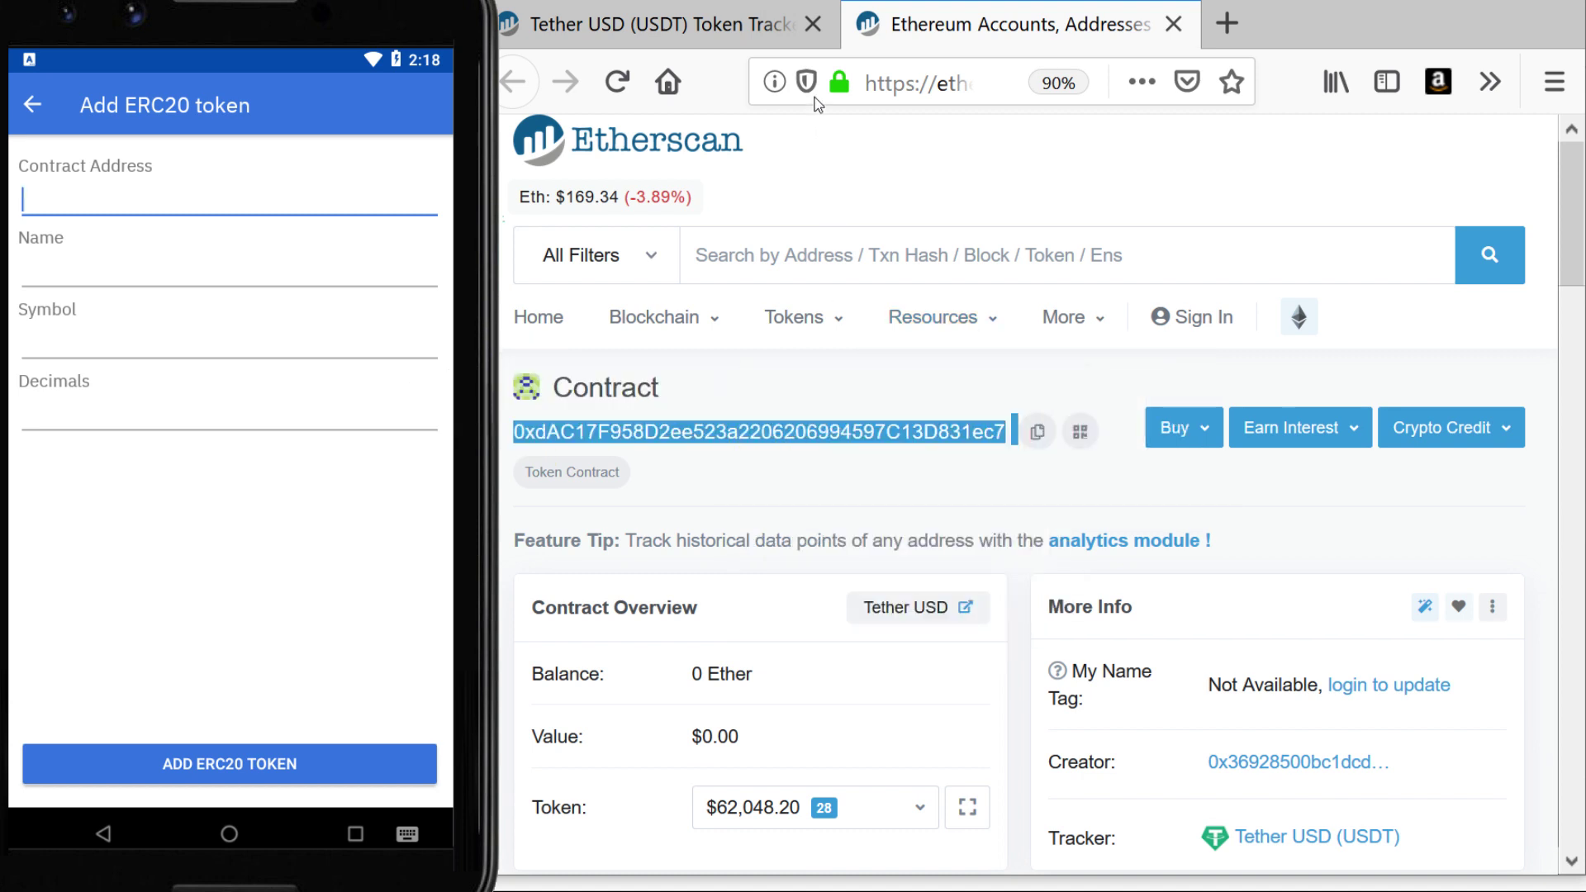
pyautogui.click(746, 27)
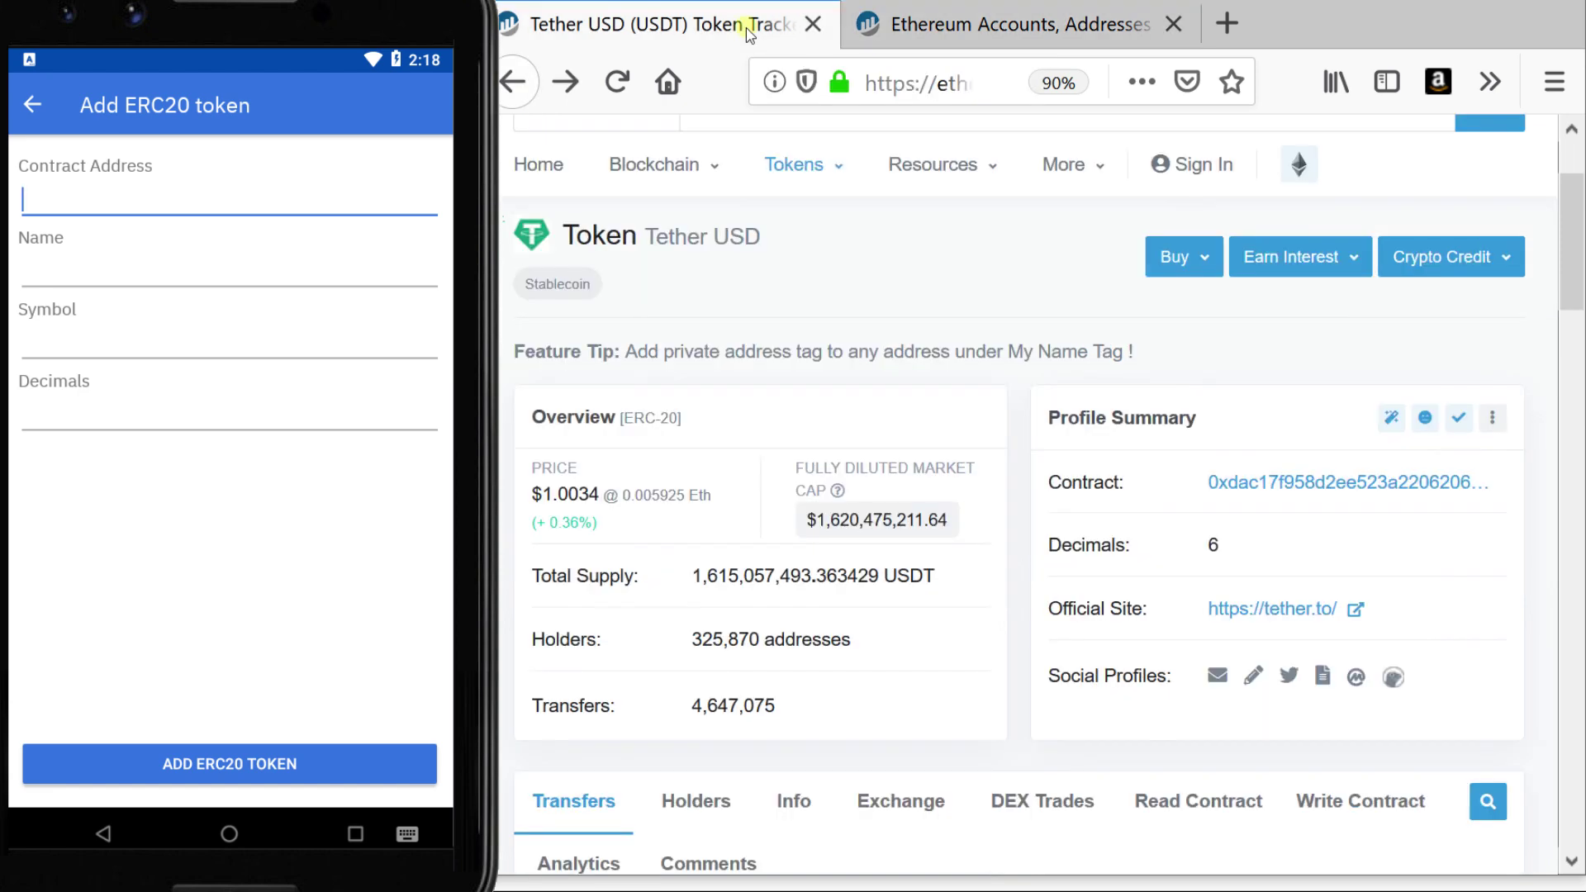